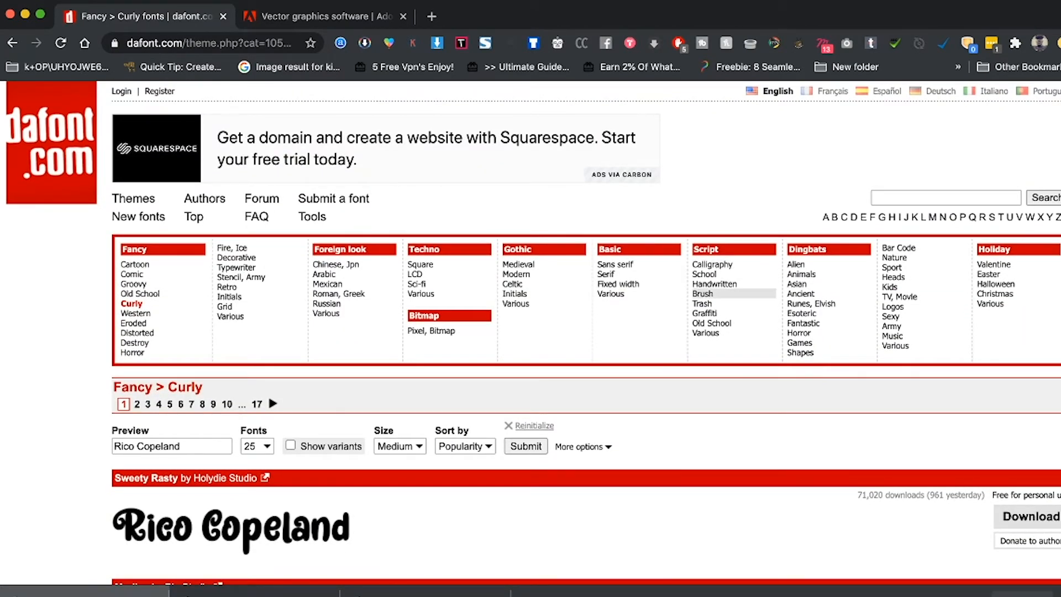
pyautogui.scroll(-10, 585, 332)
pyautogui.scroll(-12, 586, 331)
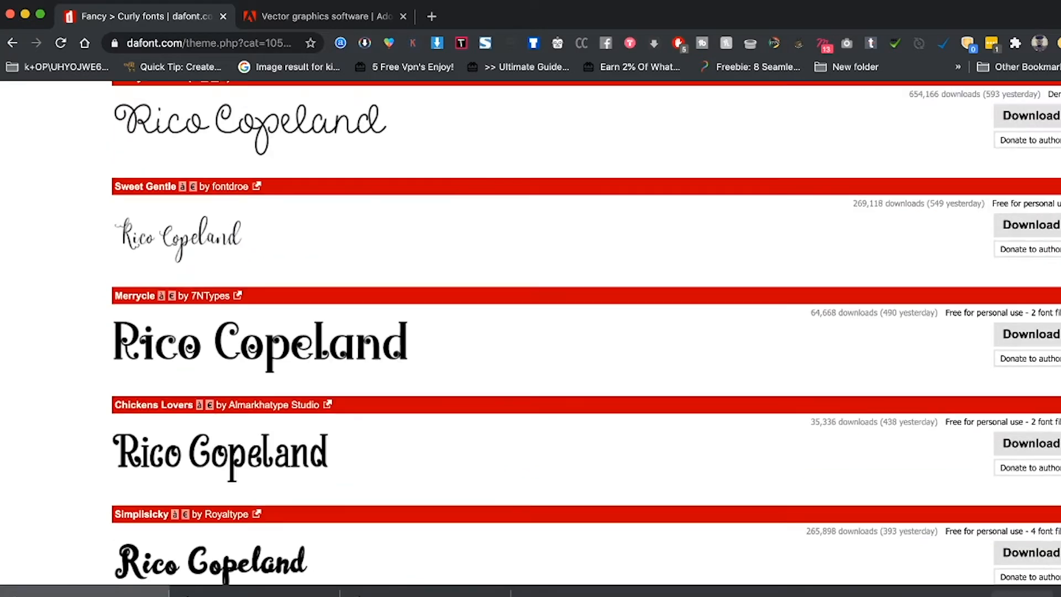
pyautogui.scroll(-15, 586, 332)
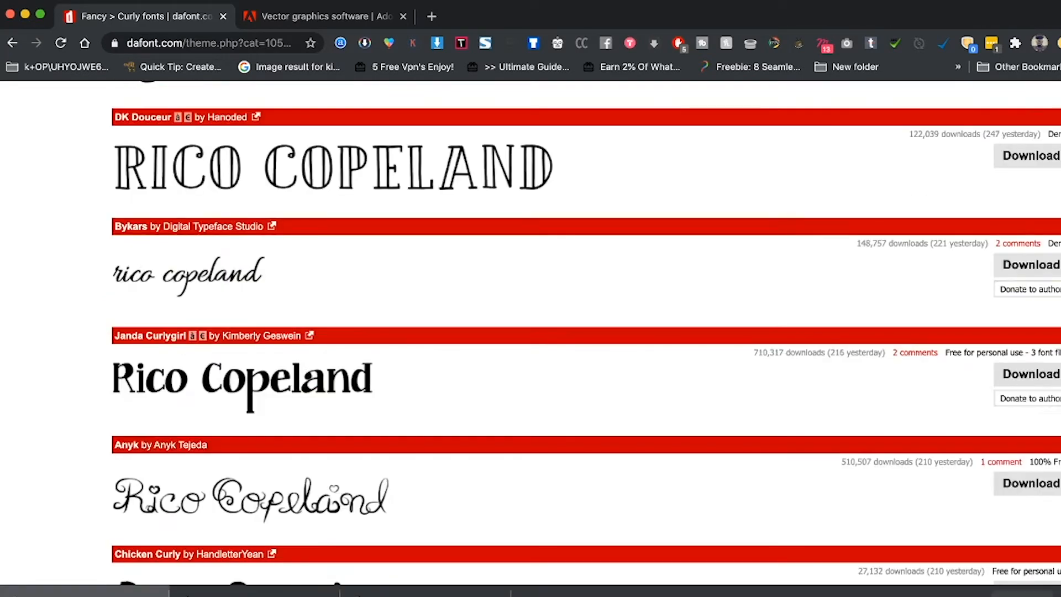
pyautogui.scroll(-12, 586, 332)
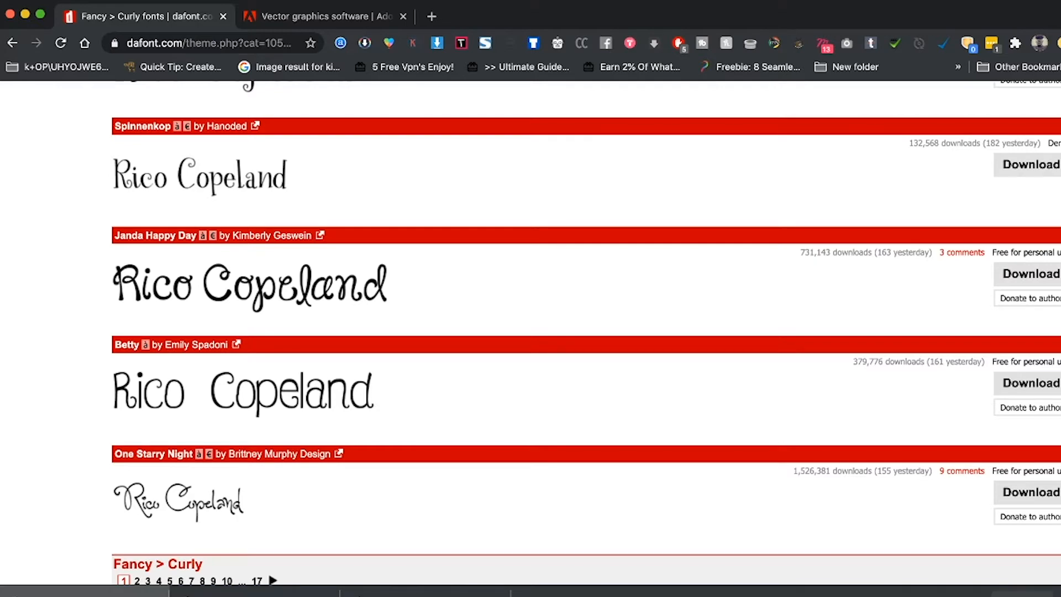
pyautogui.scroll(15, 586, 332)
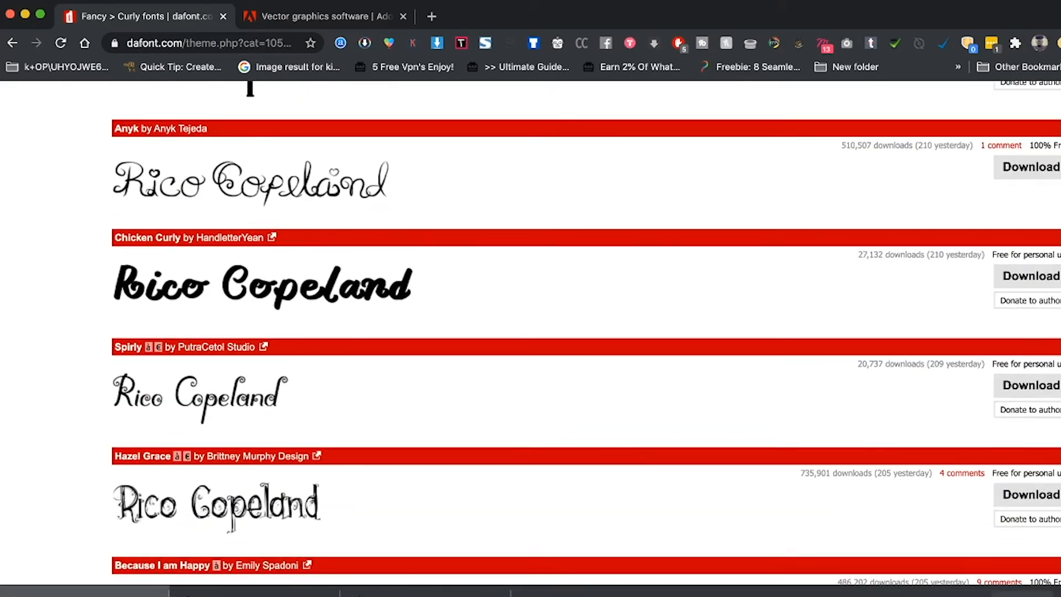
pyautogui.scroll(2, 586, 332)
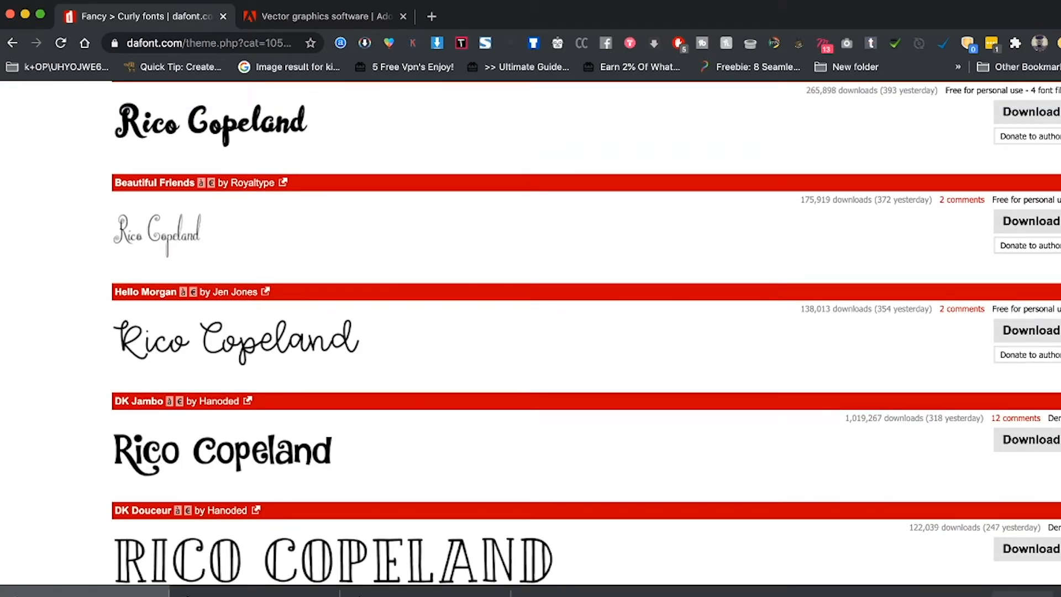
pyautogui.scroll(20, 586, 331)
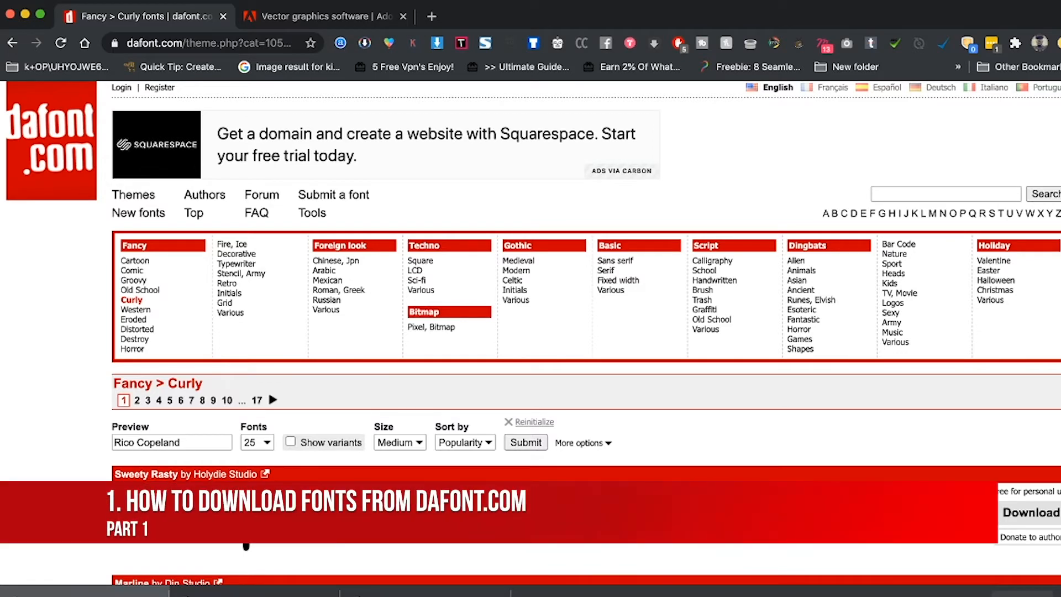
# Select and delete the existing text in the Preview field
pyautogui.scroll(-4, 530, 332)
pyautogui.tripleClick(172, 246)
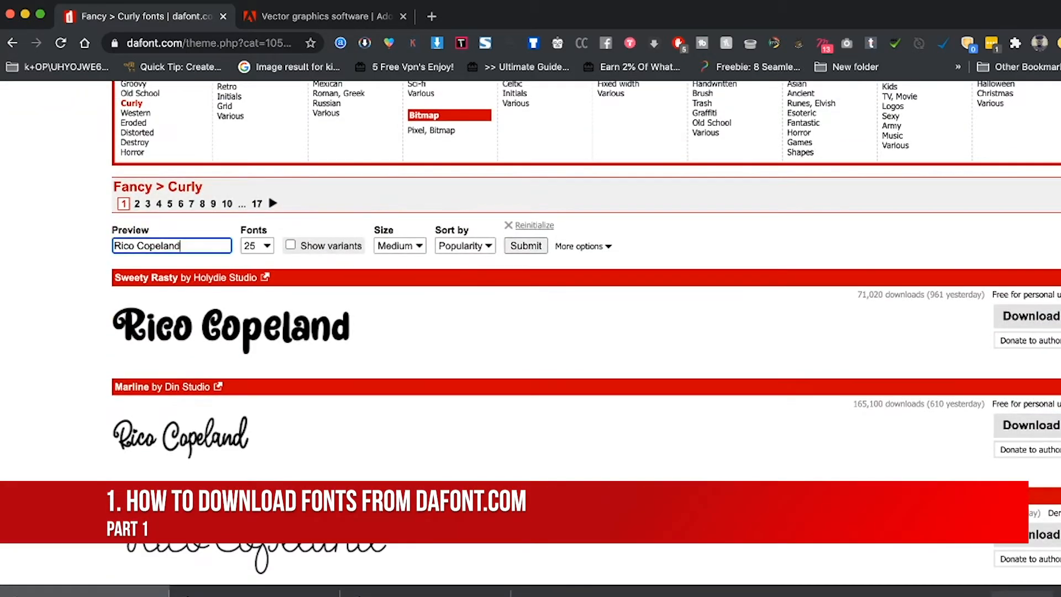
pyautogui.press('BackSpace')
# Return to the dafont.com home page and browse the recently added fonts
pyautogui.scroll(2, 530, 331)
pyautogui.scroll(3, 236, 225)
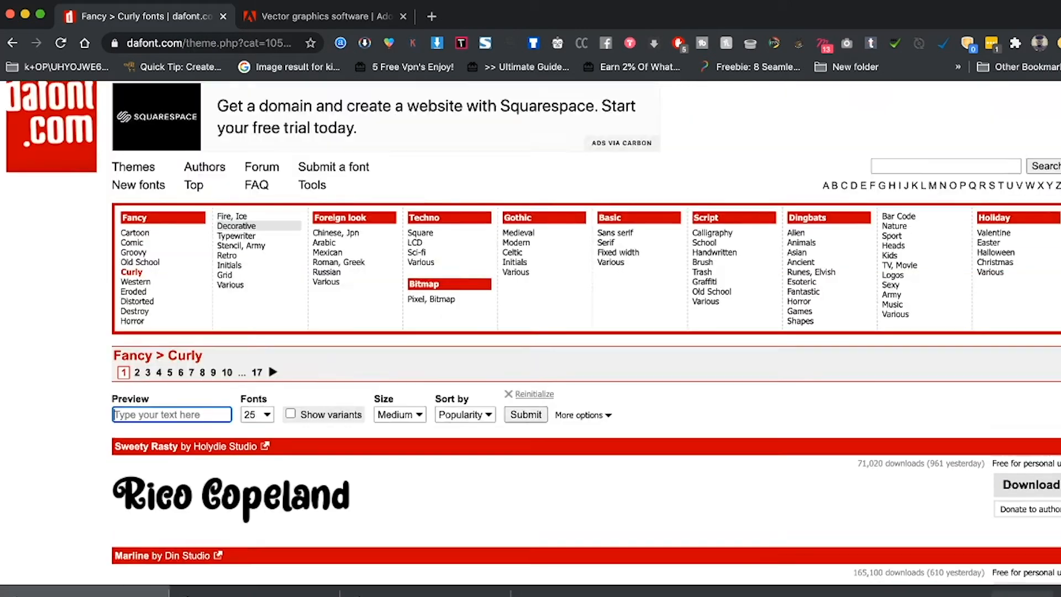
pyautogui.click(138, 249)
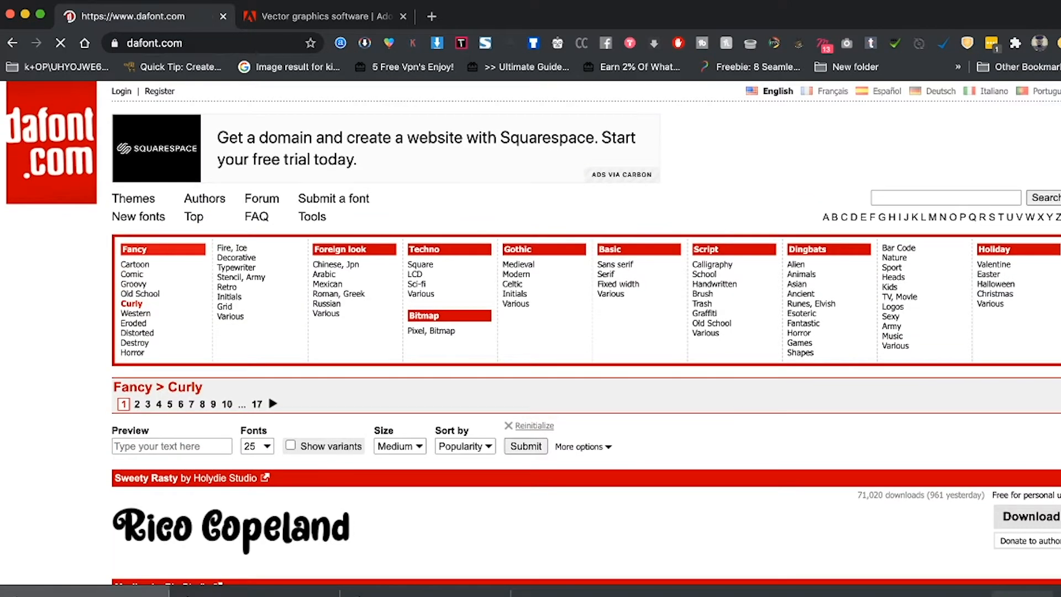
pyautogui.scroll(-2, 531, 331)
pyautogui.scroll(-3, 530, 332)
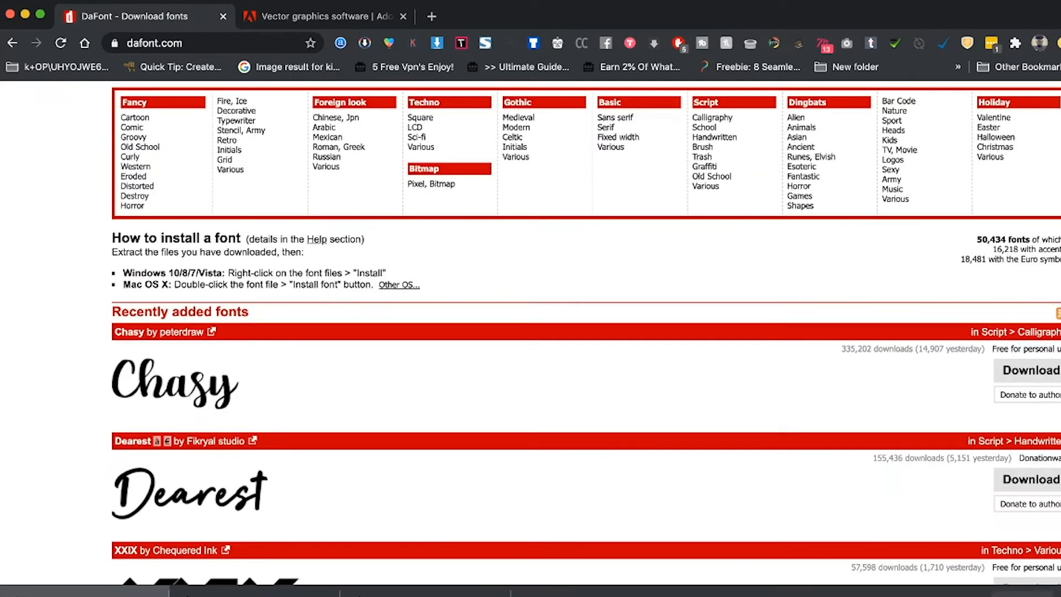
pyautogui.scroll(-15, 531, 331)
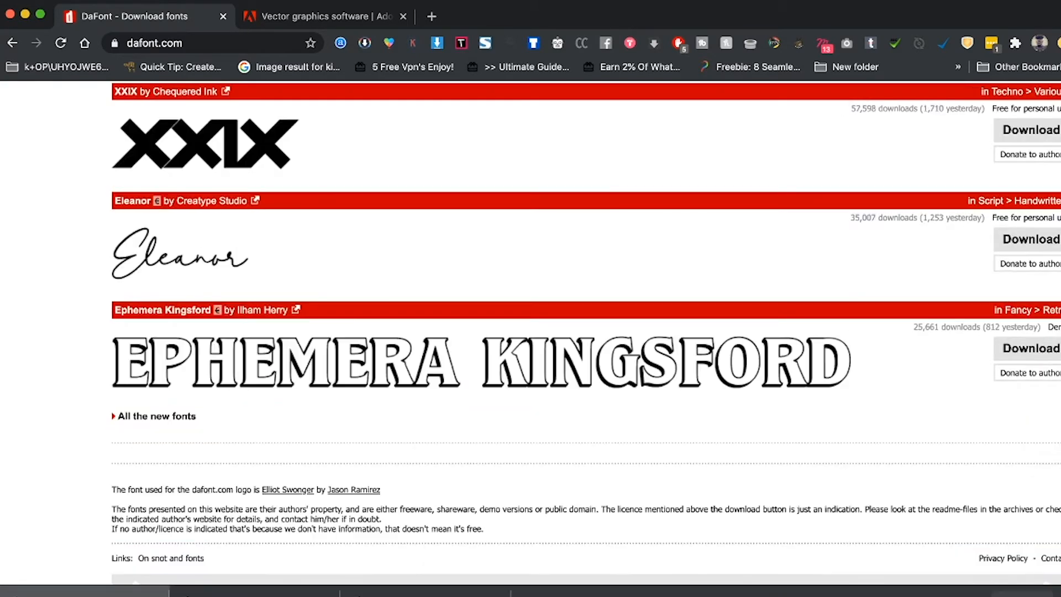
pyautogui.scroll(15, 531, 332)
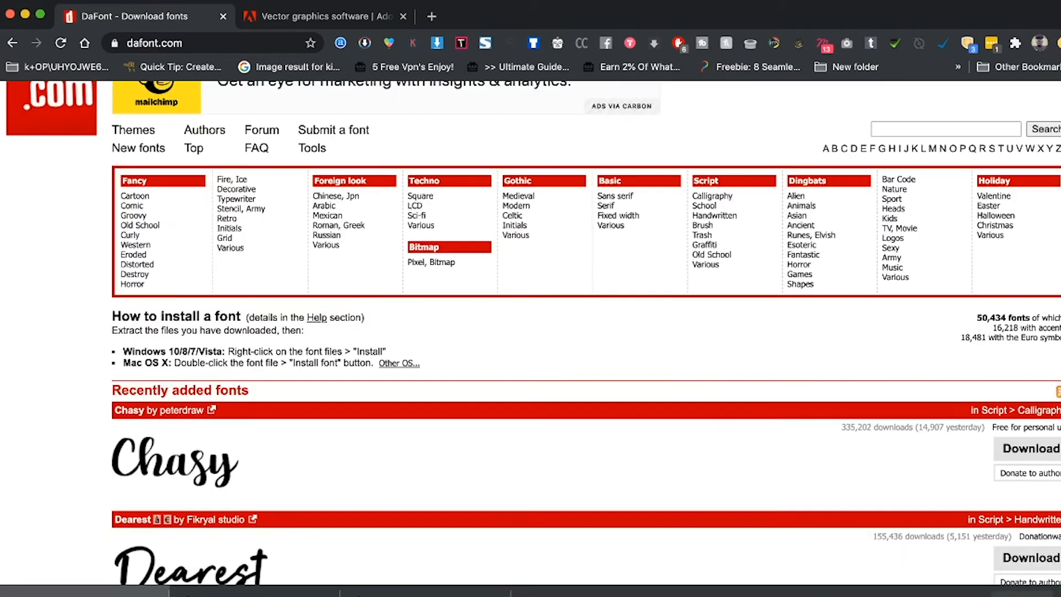
# Open the Chasy font page and preview a sample name at Large size
pyautogui.click(129, 410)
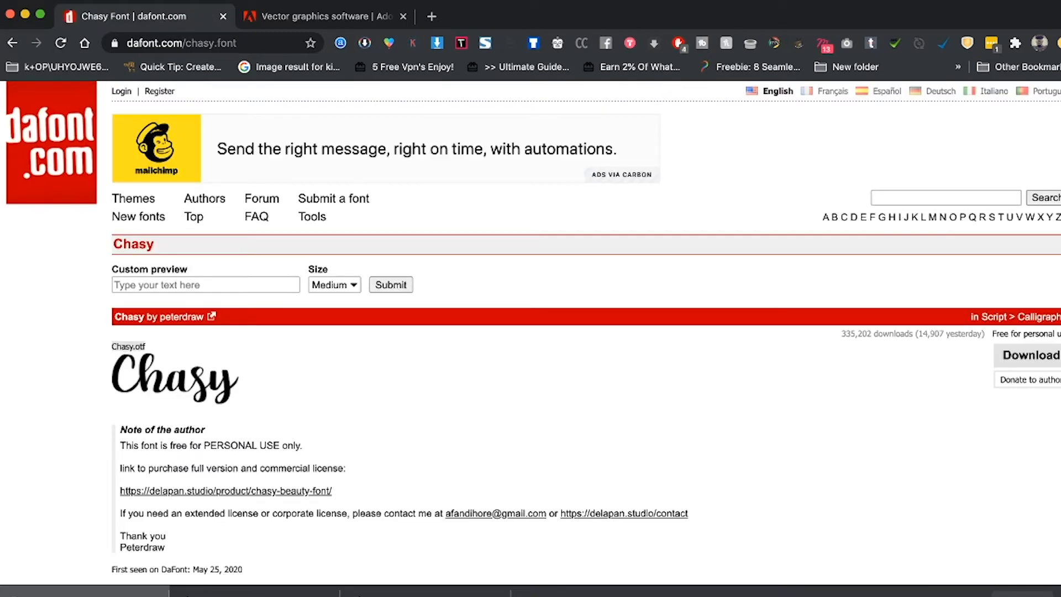
pyautogui.click(206, 285)
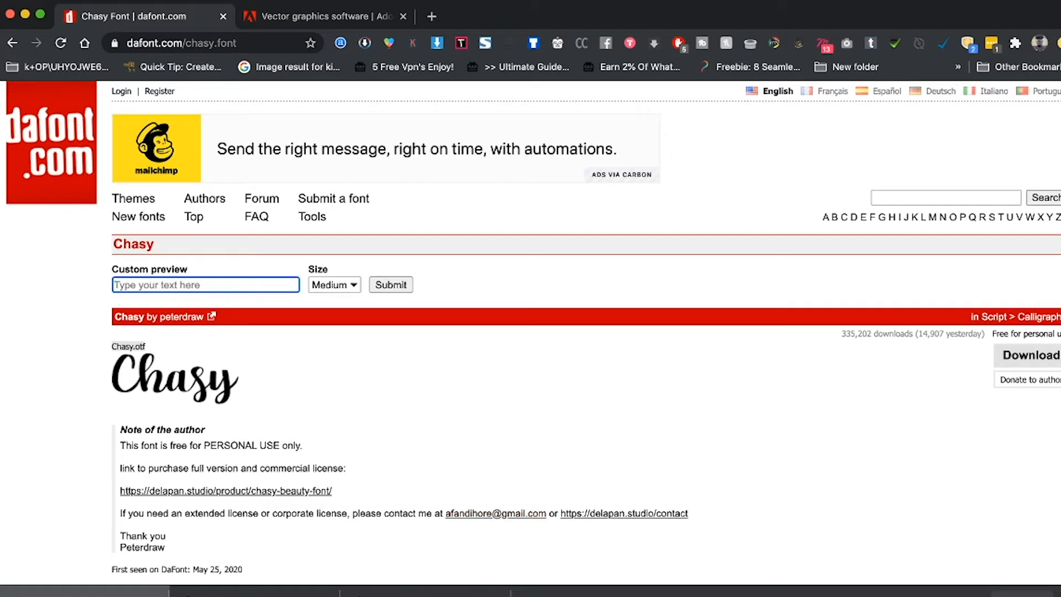
pyautogui.write('Rico Copeland')
pyautogui.press('Tab')
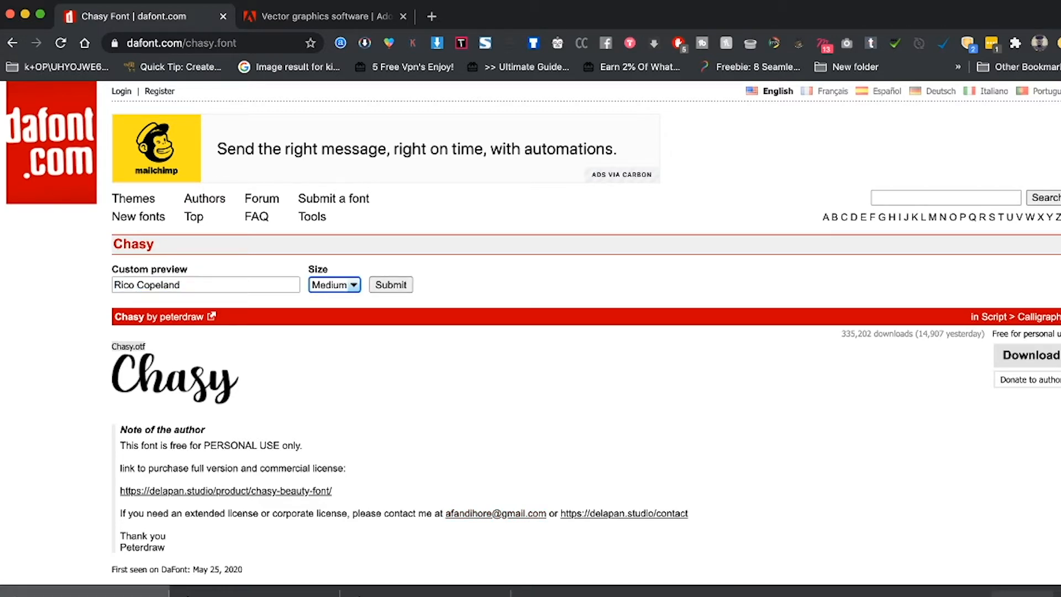
pyautogui.press('Down')
pyautogui.press('Tab')
pyautogui.press('Return')
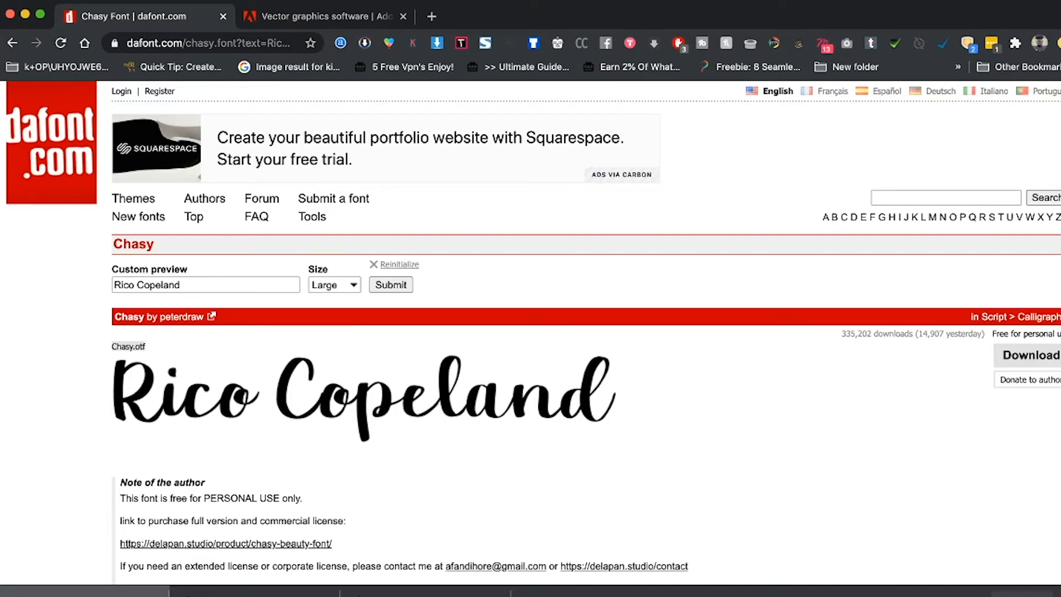
# Switch back to the browser and return to the dafont home page
pyautogui.press('super+Tab')
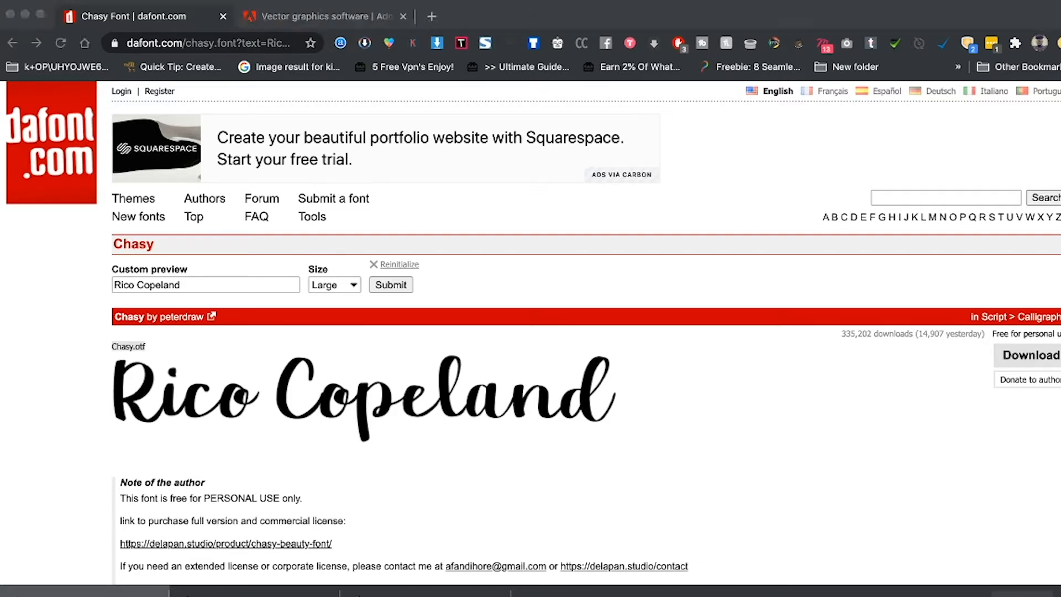
pyautogui.press('super+Tab')
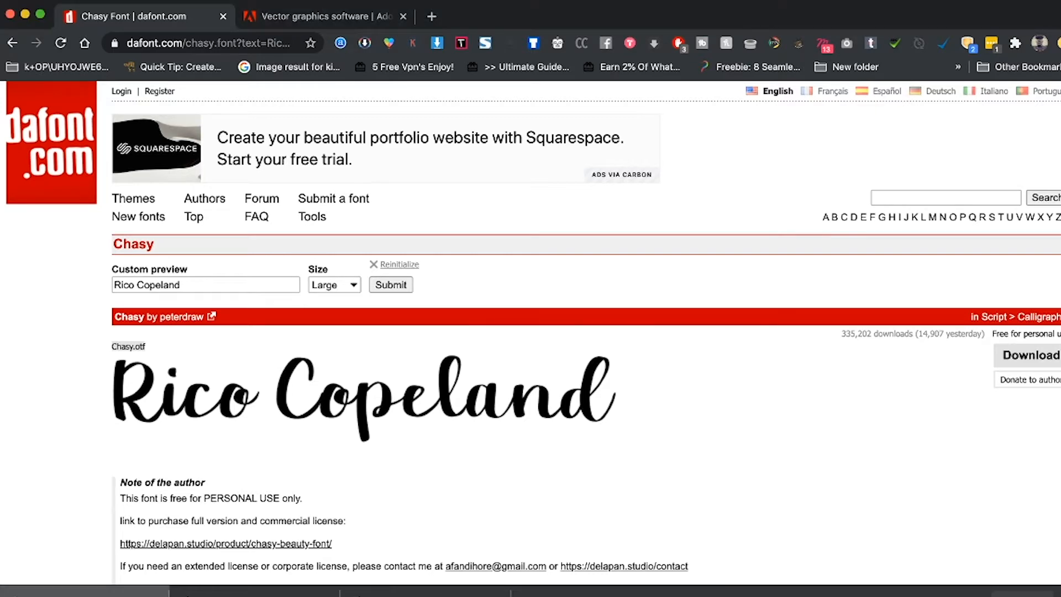
pyautogui.click(52, 150)
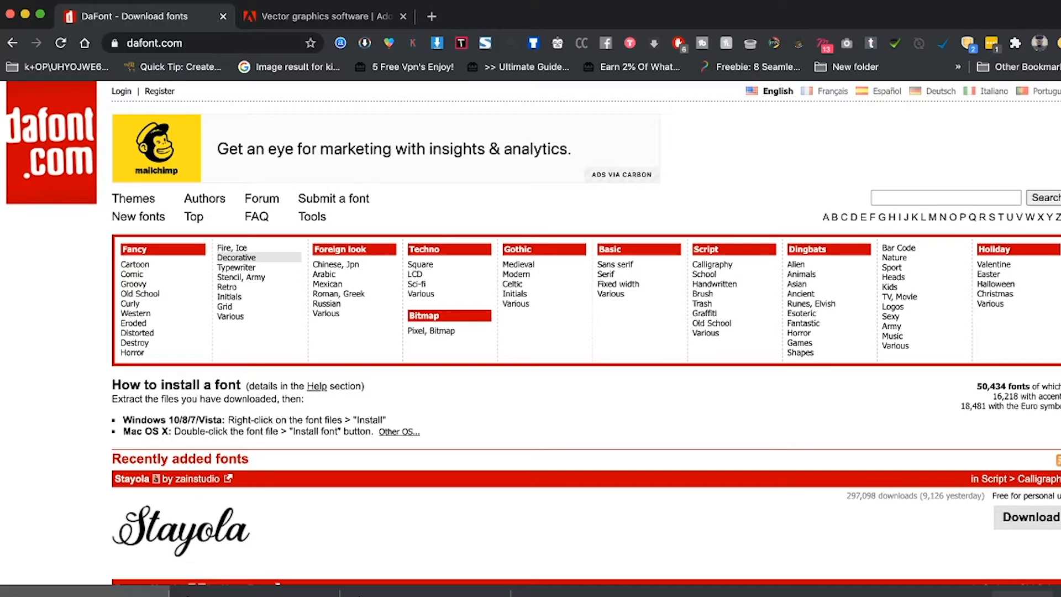
# Browse the Decorative, Old School and Curly font categories
pyautogui.click(237, 258)
pyautogui.scroll(-13, 586, 332)
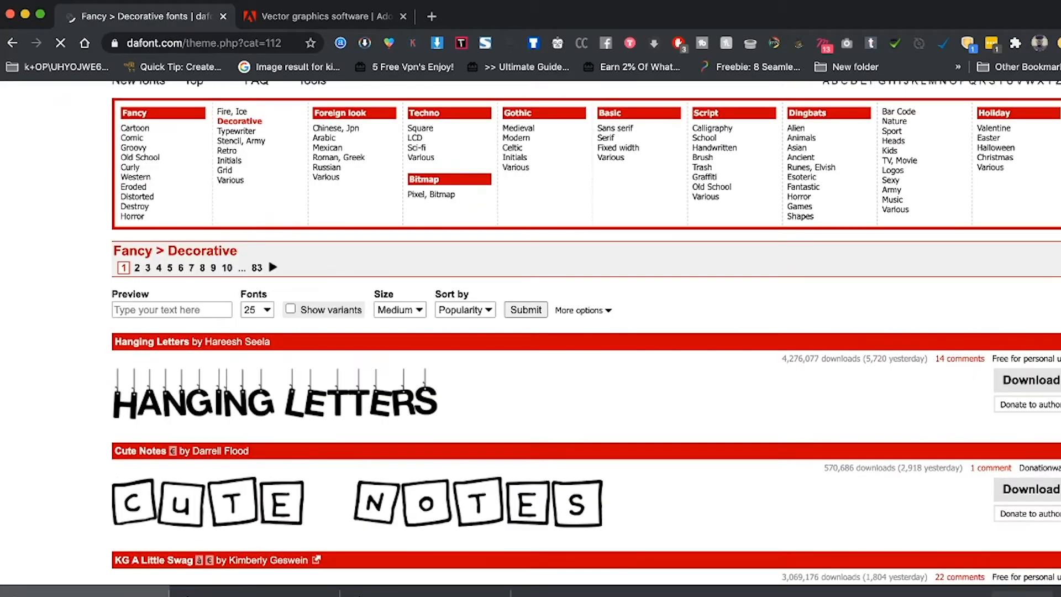
pyautogui.scroll(-3, 586, 332)
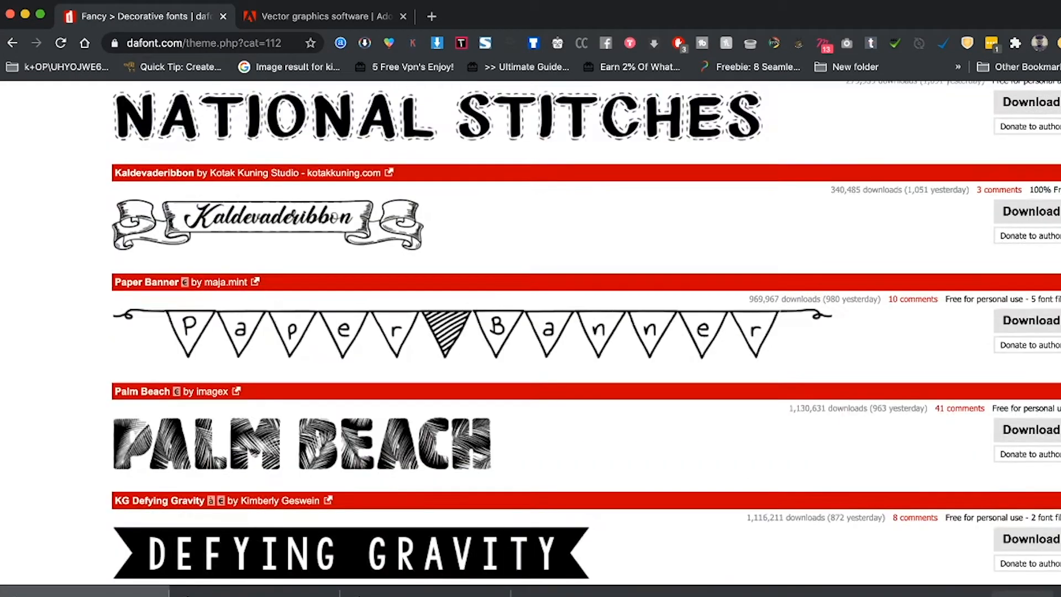
pyautogui.scroll(16, 585, 332)
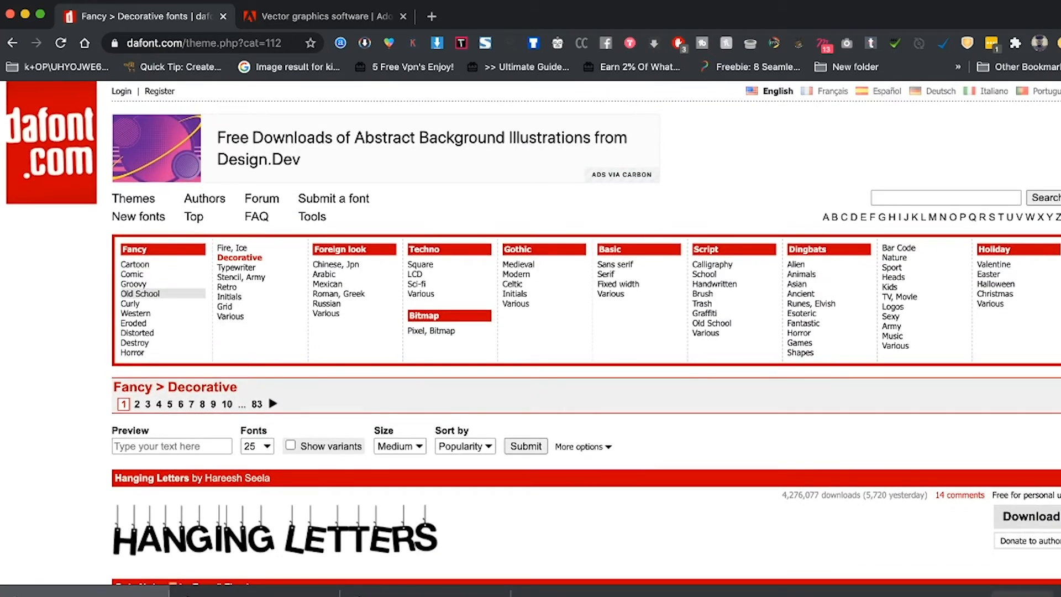
pyautogui.click(142, 293)
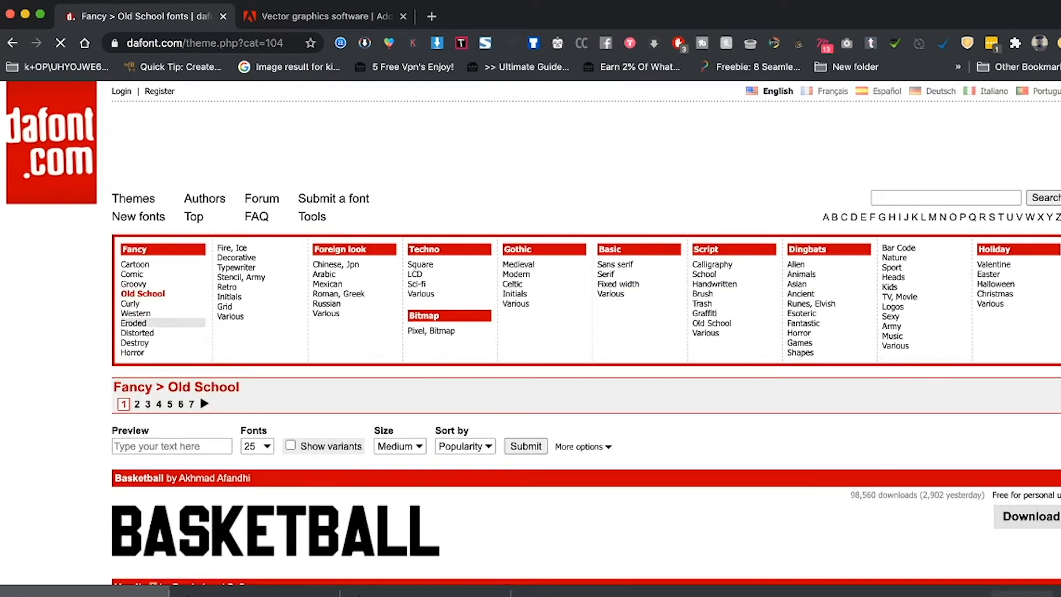
pyautogui.click(132, 304)
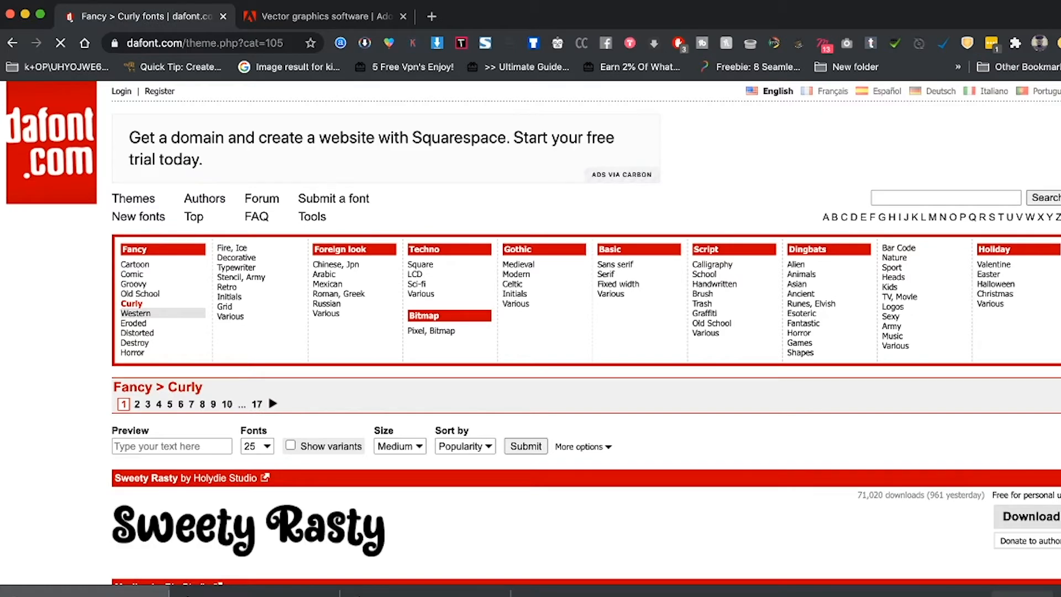
pyautogui.scroll(-3, 136, 321)
pyautogui.scroll(-6, 530, 331)
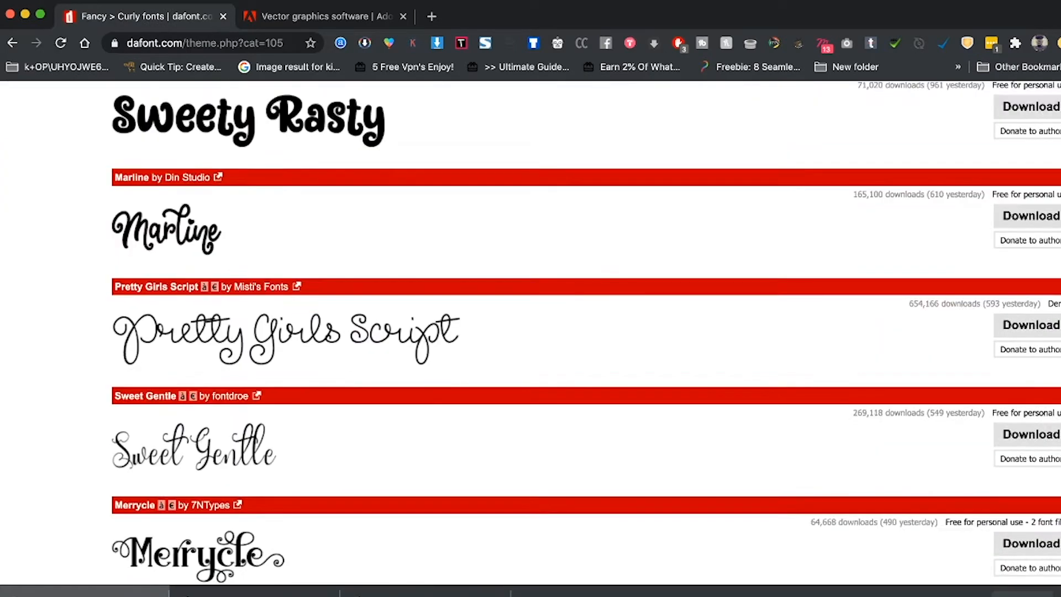
pyautogui.scroll(7, 531, 332)
pyautogui.scroll(-5, 133, 245)
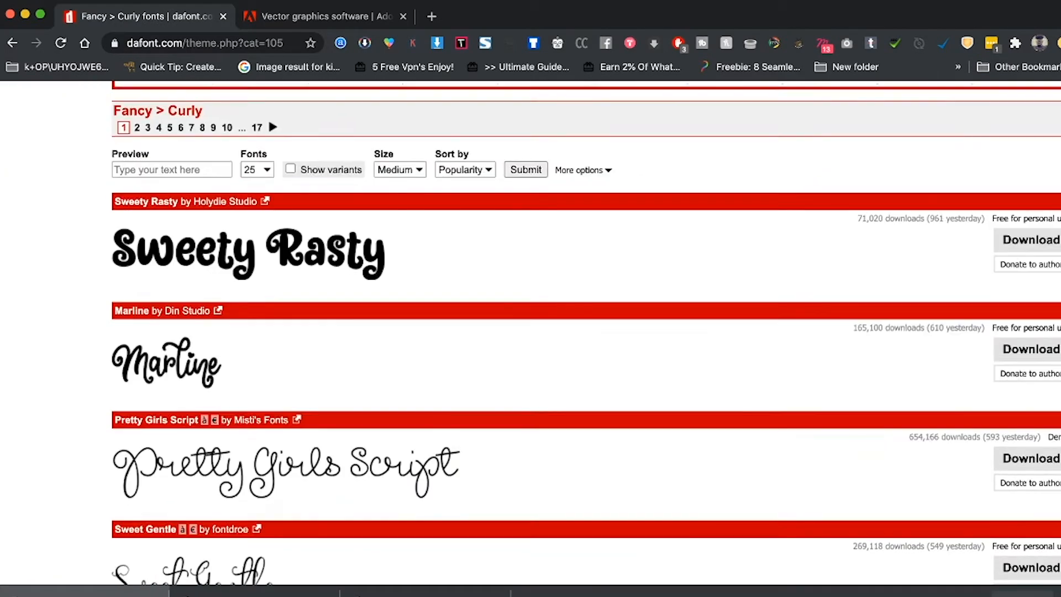
pyautogui.scroll(-2, 530, 331)
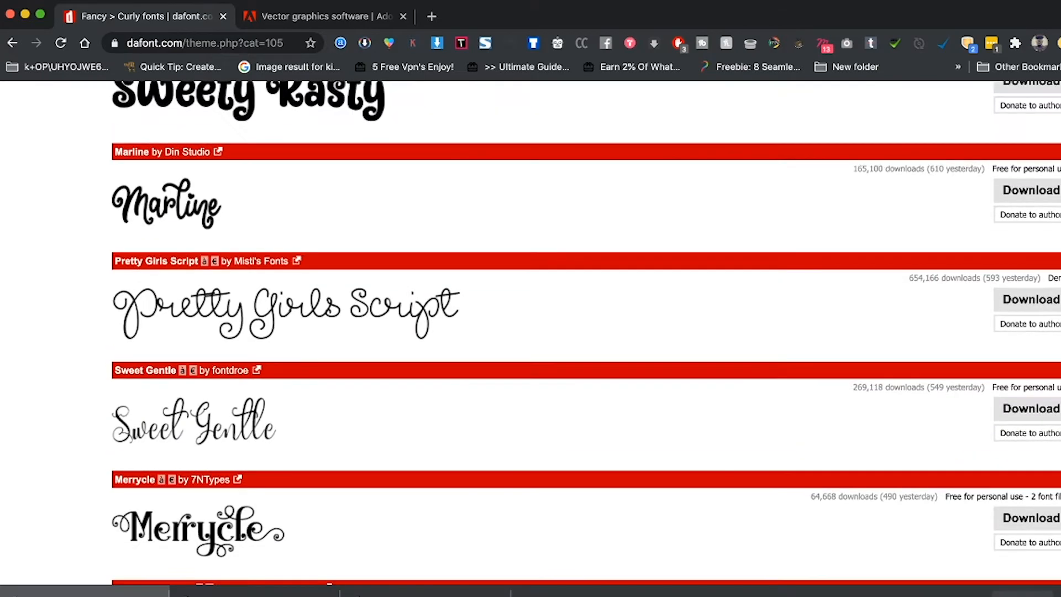
pyautogui.scroll(7, 530, 332)
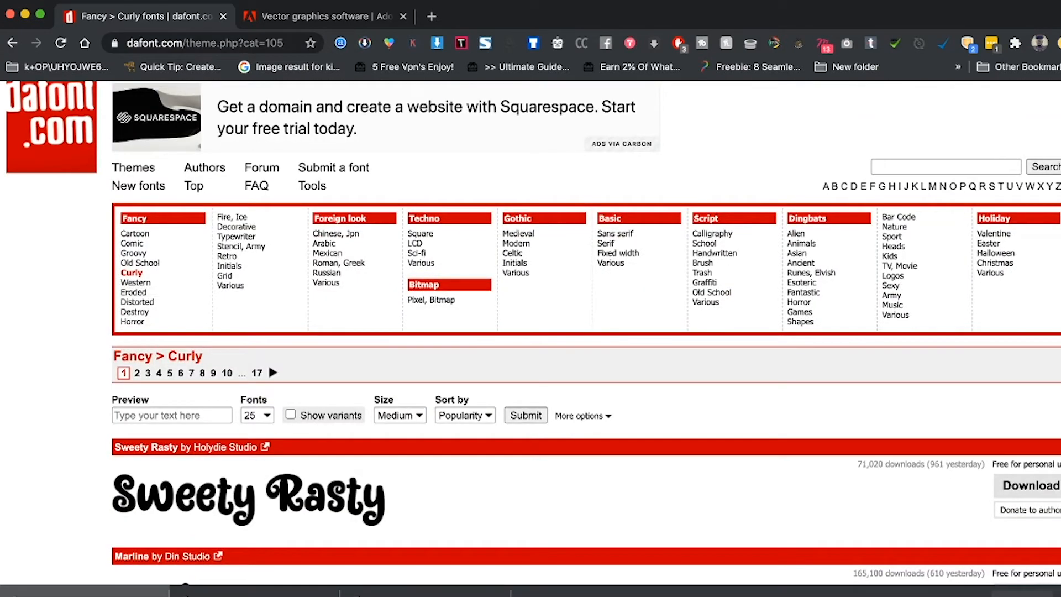
# Look through the Western fonts, then open the Fancy > Comic category
pyautogui.click(136, 283)
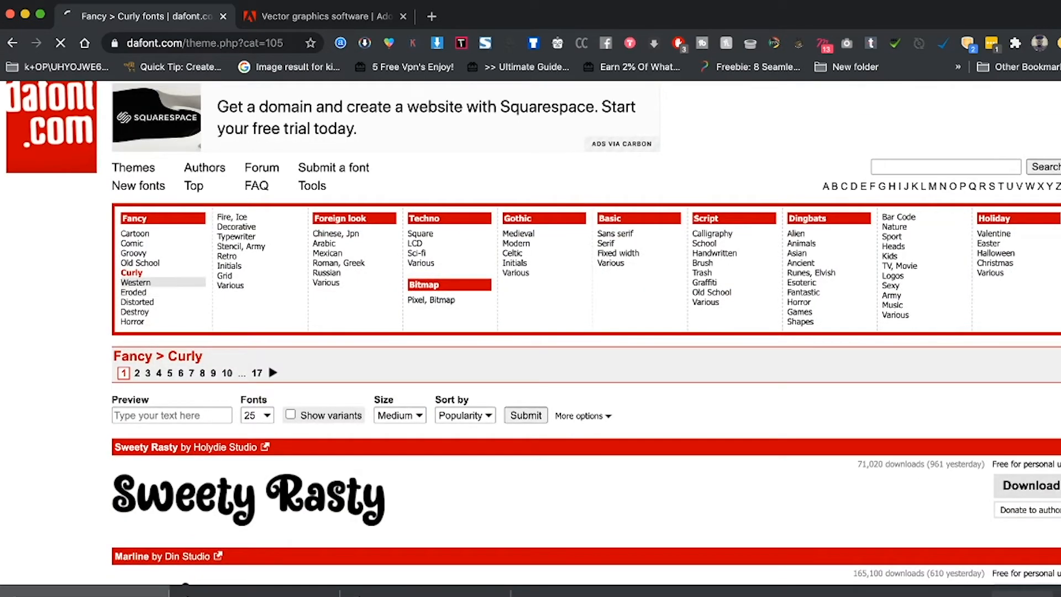
pyautogui.scroll(-9, 531, 332)
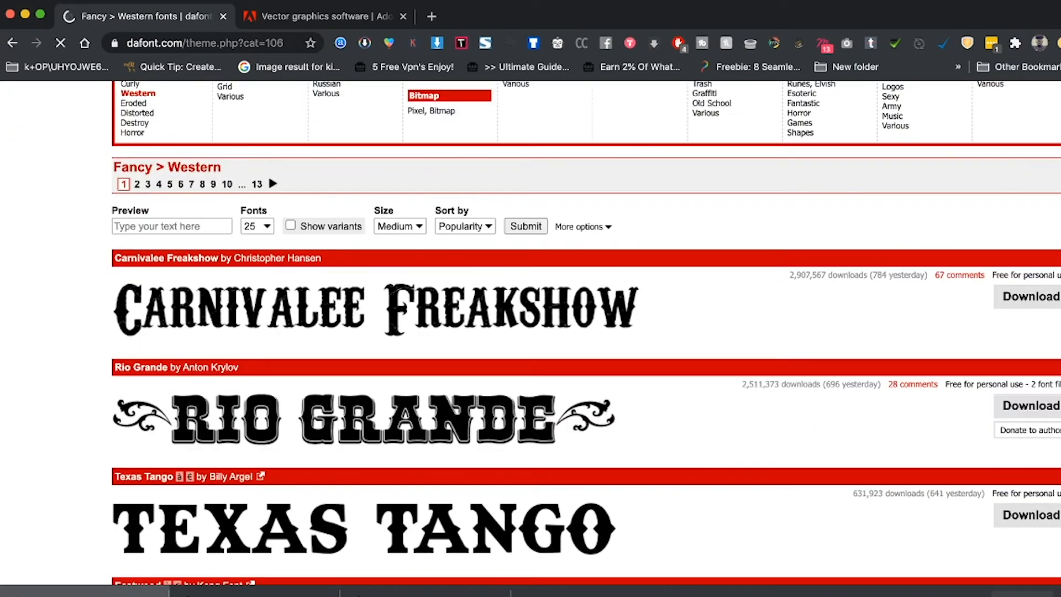
pyautogui.scroll(9, 531, 332)
pyautogui.scroll(-17, 531, 331)
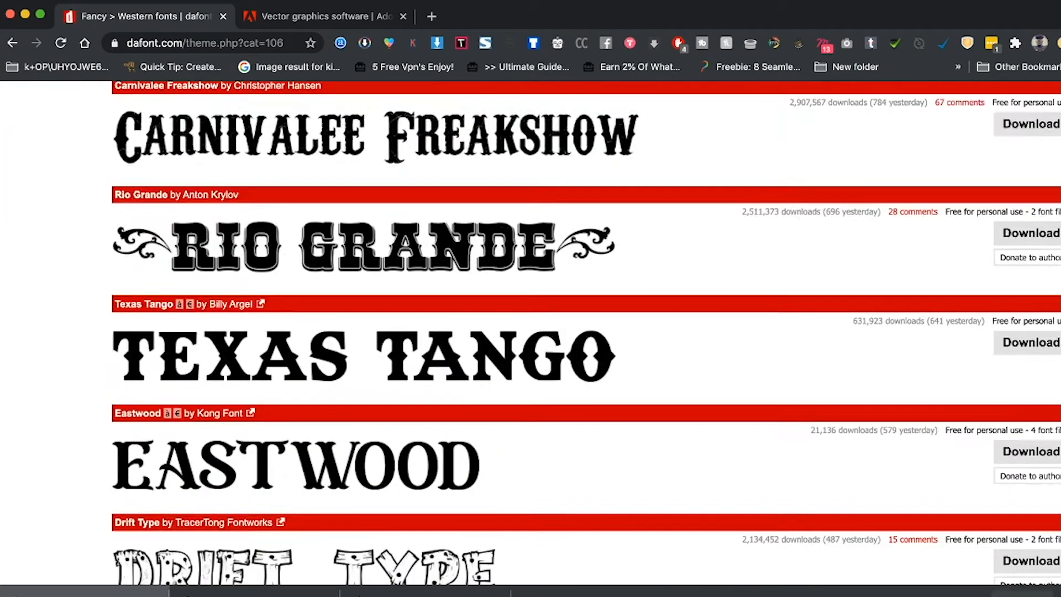
pyautogui.scroll(17, 531, 331)
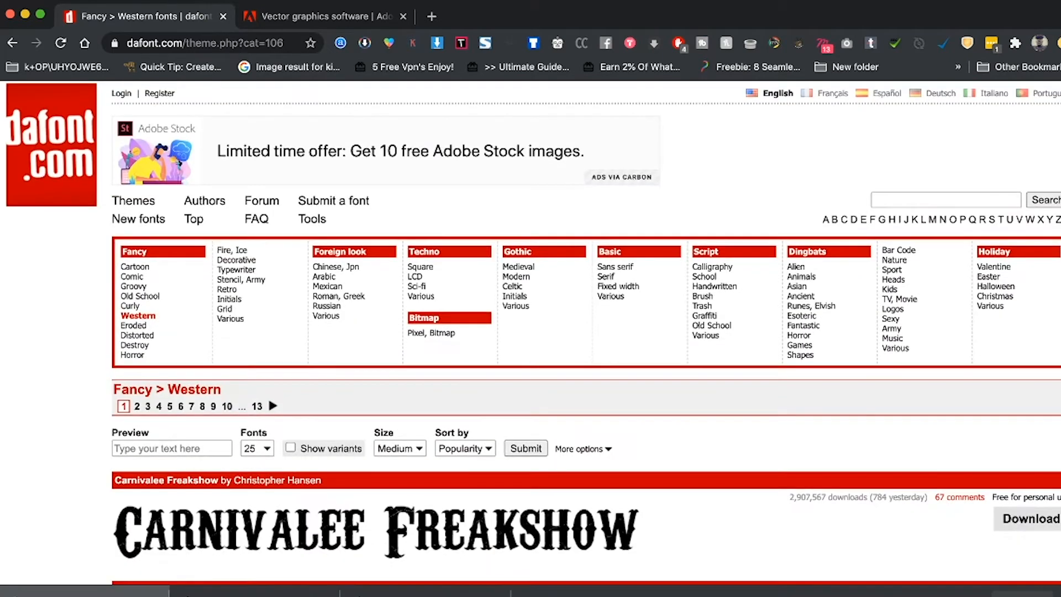
pyautogui.click(132, 274)
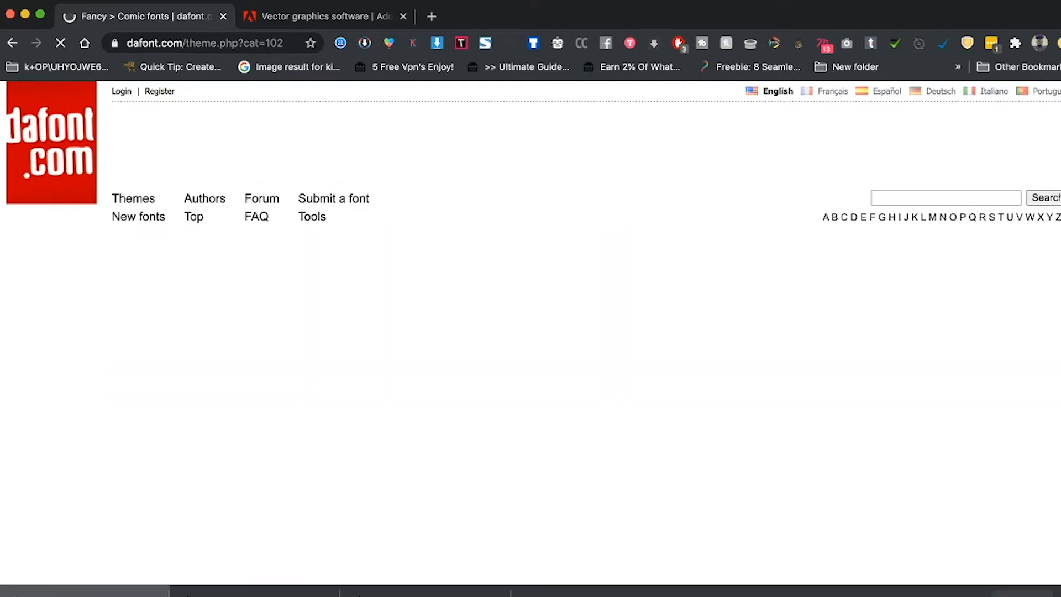
pyautogui.scroll(-2, 531, 331)
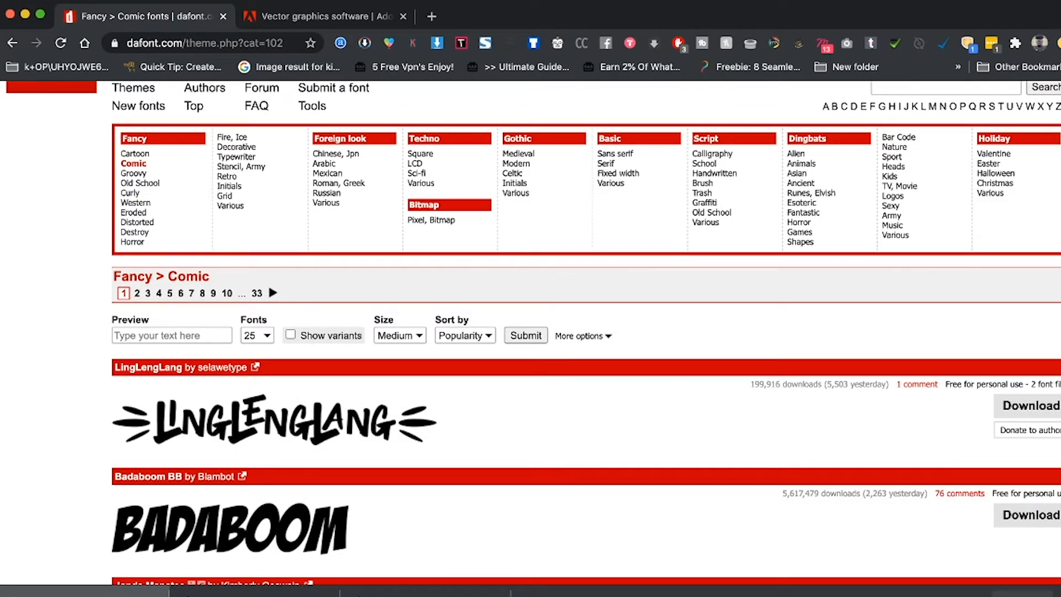
# Apply a sample name as preview text to all Comic fonts and scroll through the results
pyautogui.click(172, 336)
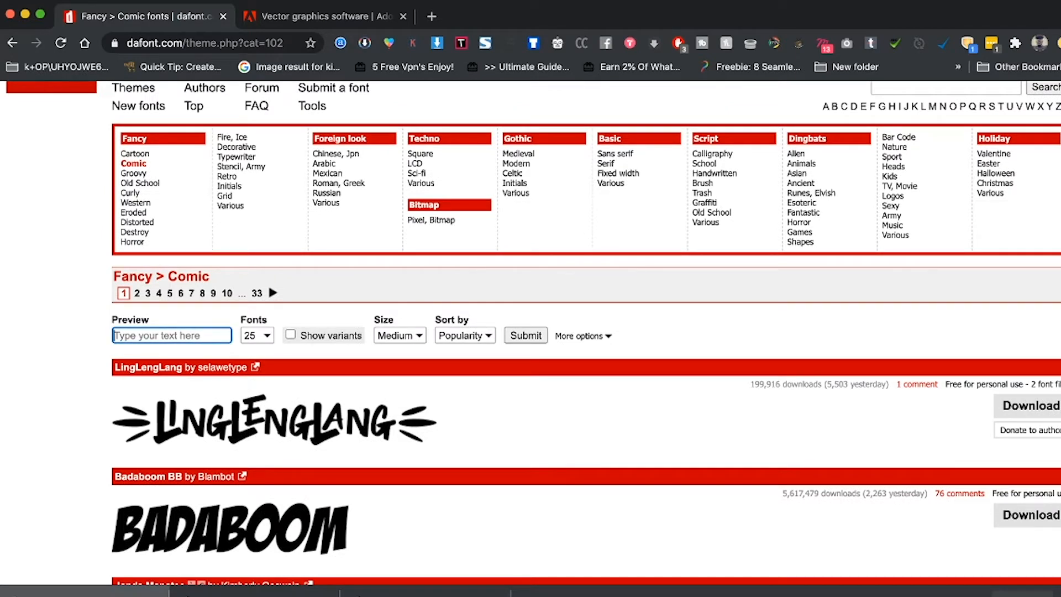
pyautogui.write('Rico Copeland')
pyautogui.press('Return')
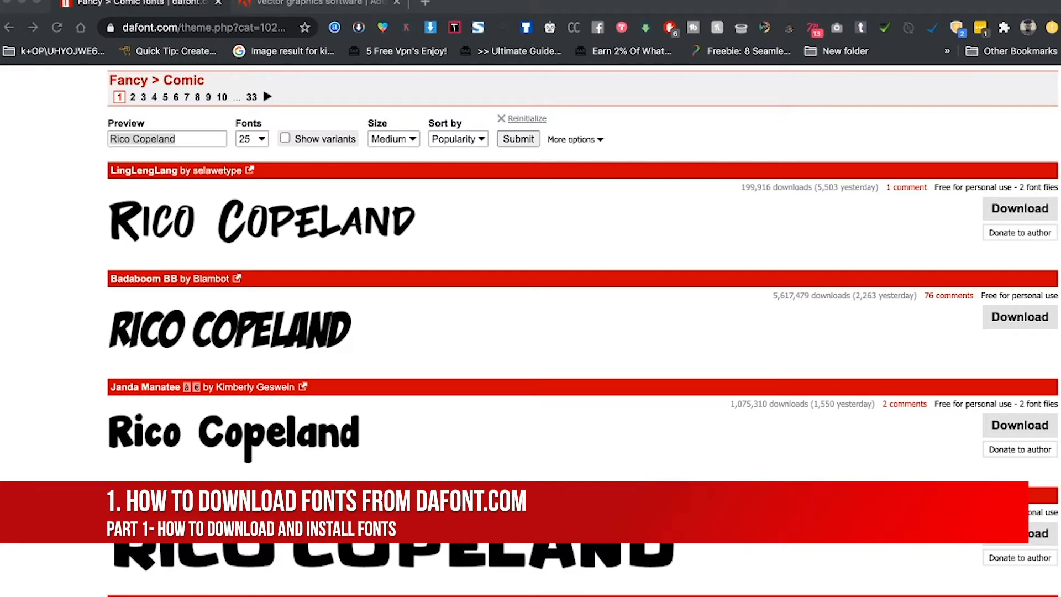
pyautogui.scroll(-9, 530, 331)
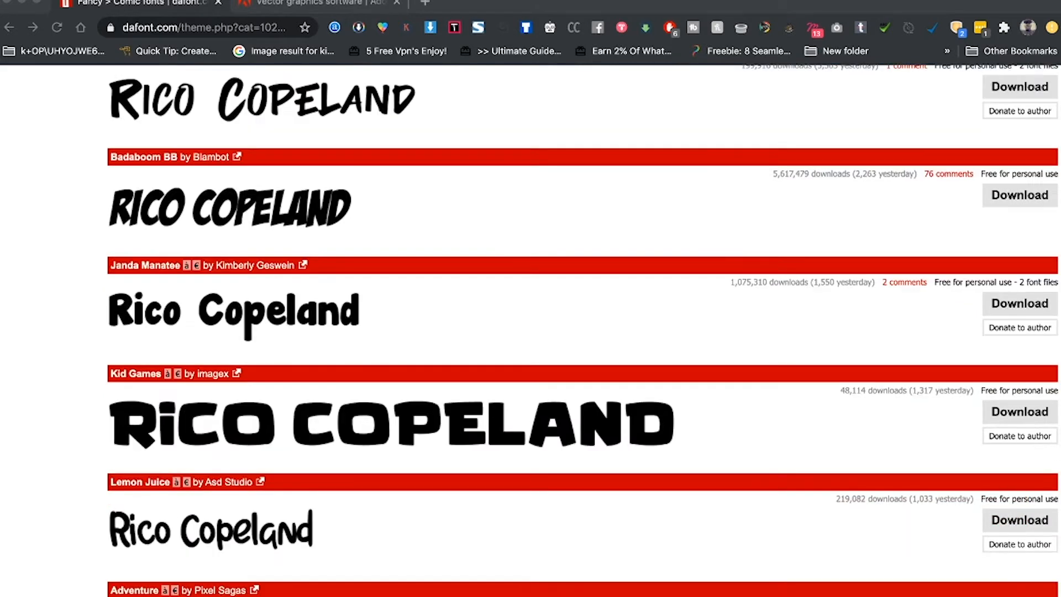
pyautogui.scroll(-10, 530, 332)
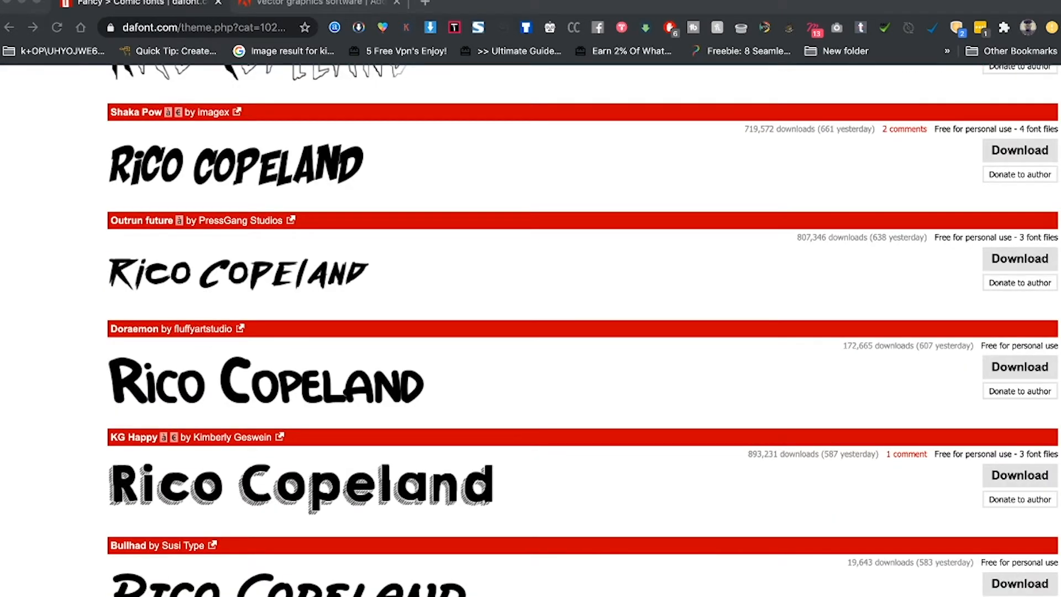
pyautogui.scroll(14, 531, 331)
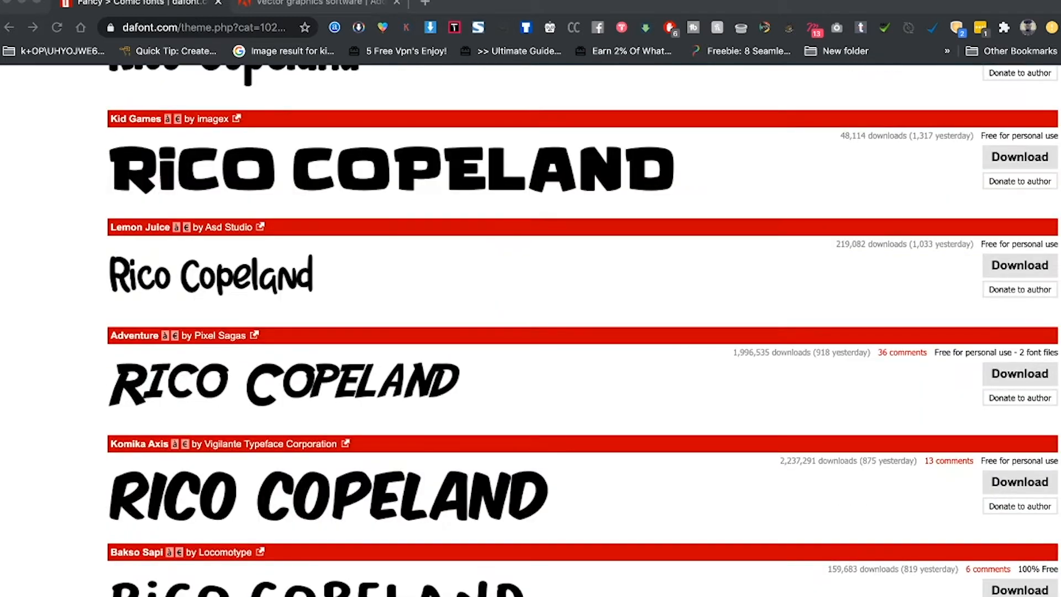
pyautogui.scroll(5, 531, 331)
pyautogui.scroll(4, 530, 332)
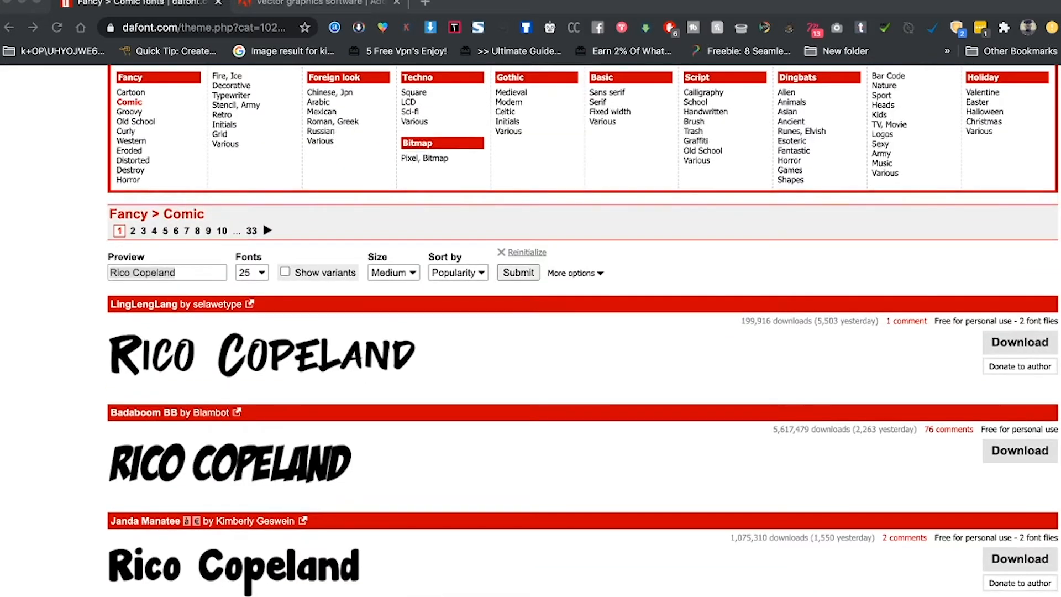
pyautogui.click(167, 273)
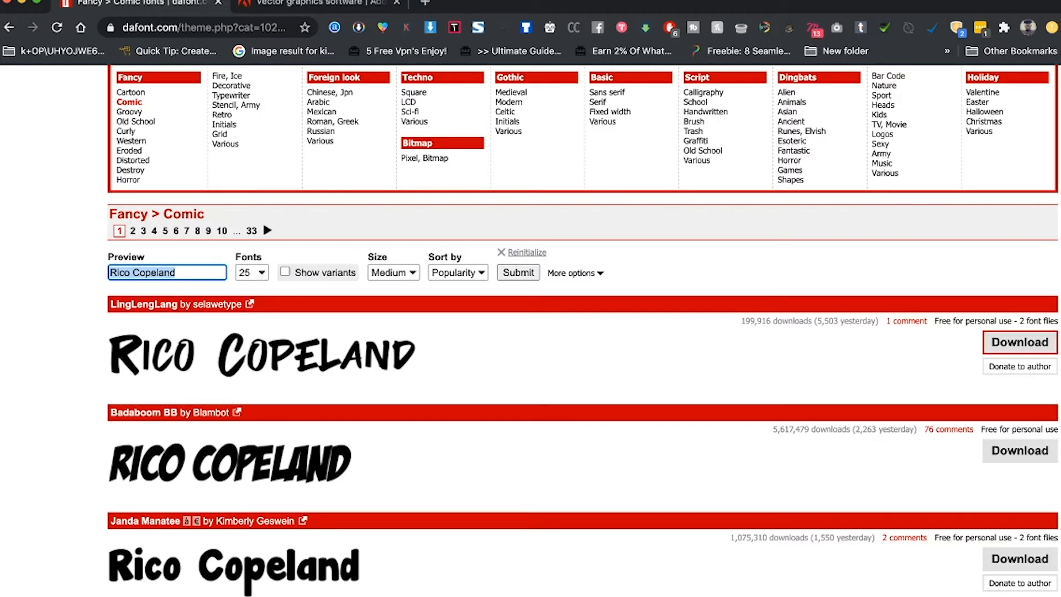
# Save the LingLengLang download as linglenglang.zip into Desktop > YoutubeTutorial
pyautogui.press('Return')
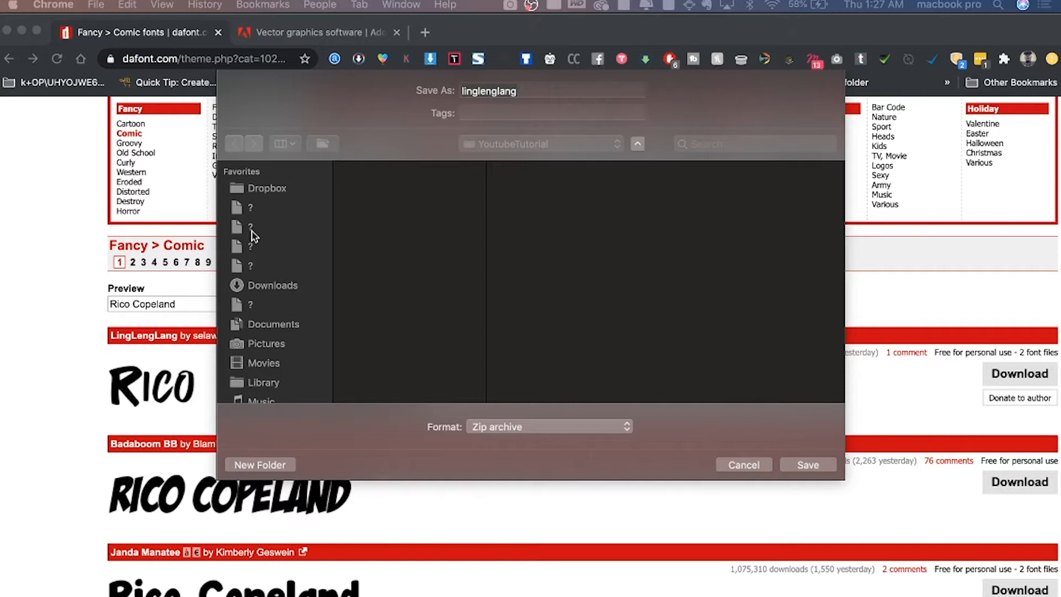
pyautogui.scroll(-5, 289, 297)
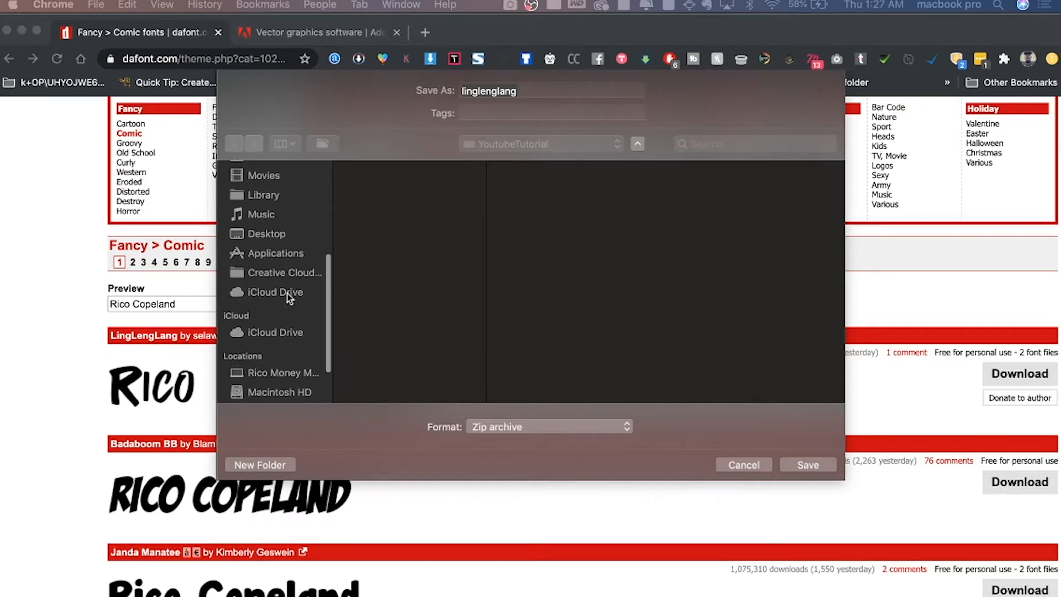
pyautogui.scroll(2, 286, 307)
pyautogui.click(270, 284)
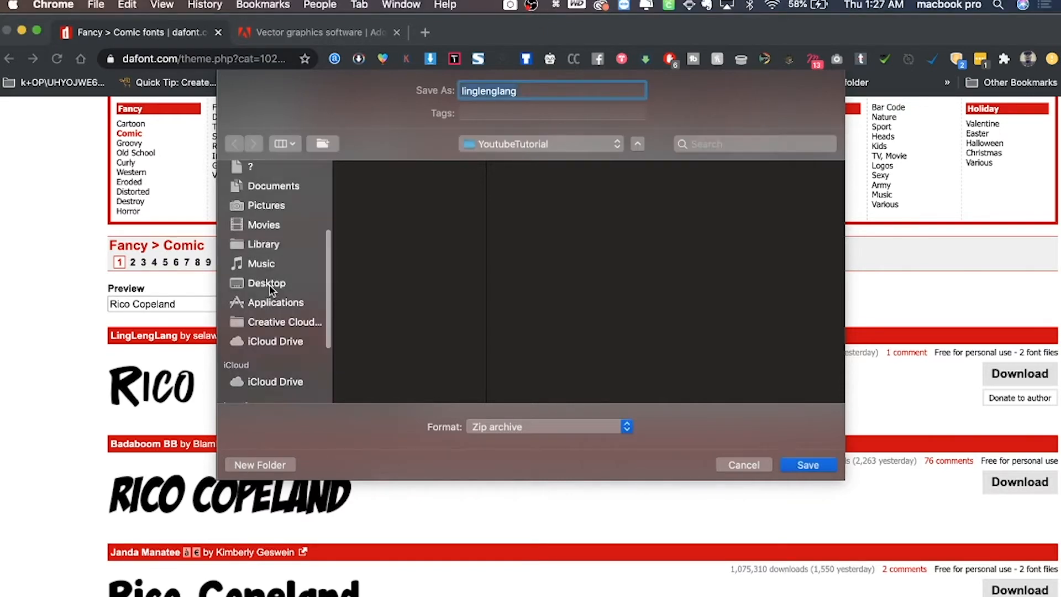
pyautogui.click(288, 284)
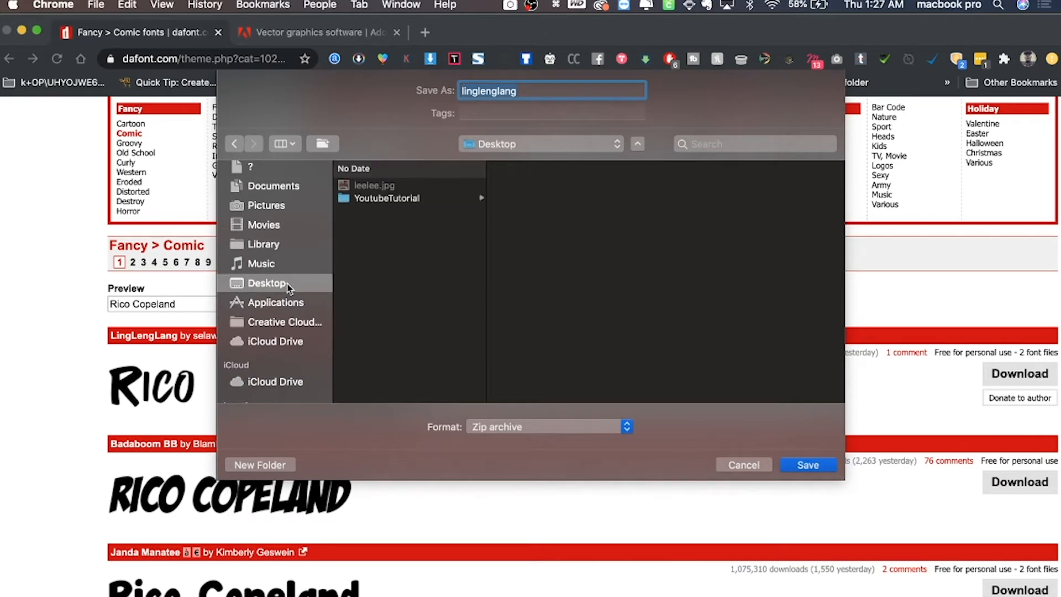
pyautogui.click(376, 201)
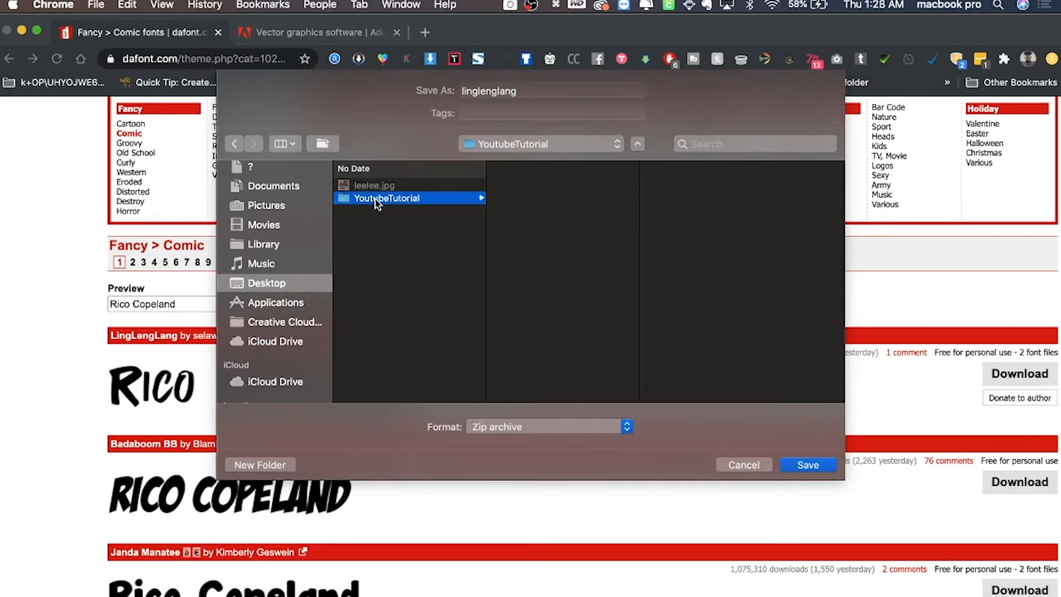
pyautogui.click(800, 465)
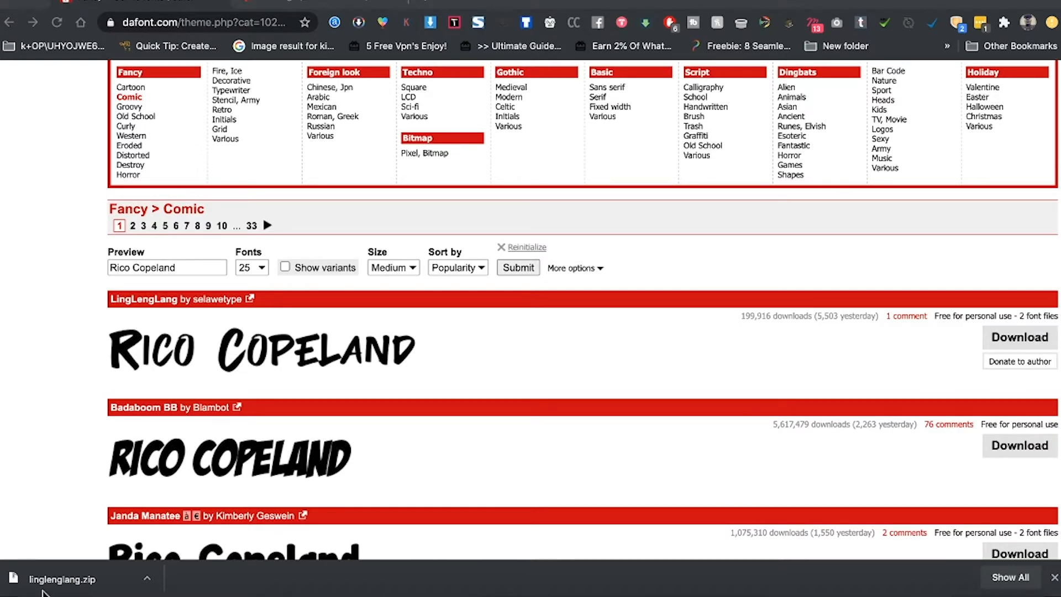
# Open YoutubeTutorial in an enlarged Finder window and extract linglenglang.zip
pyautogui.moveTo(38, 595)
pyautogui.click(35, 572)
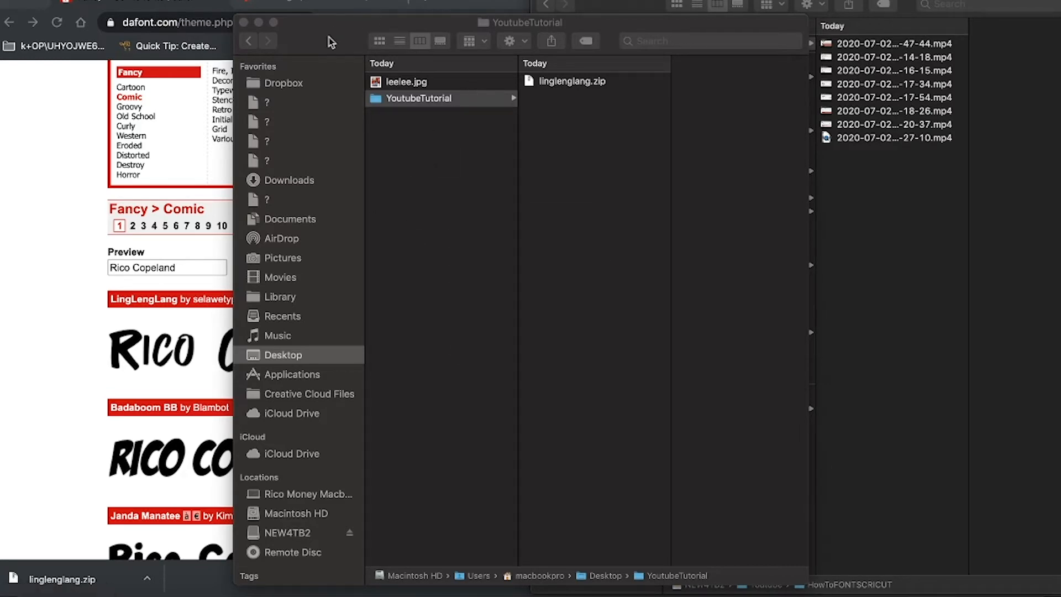
pyautogui.moveTo(373, 18); pyautogui.dragTo(321, 1)
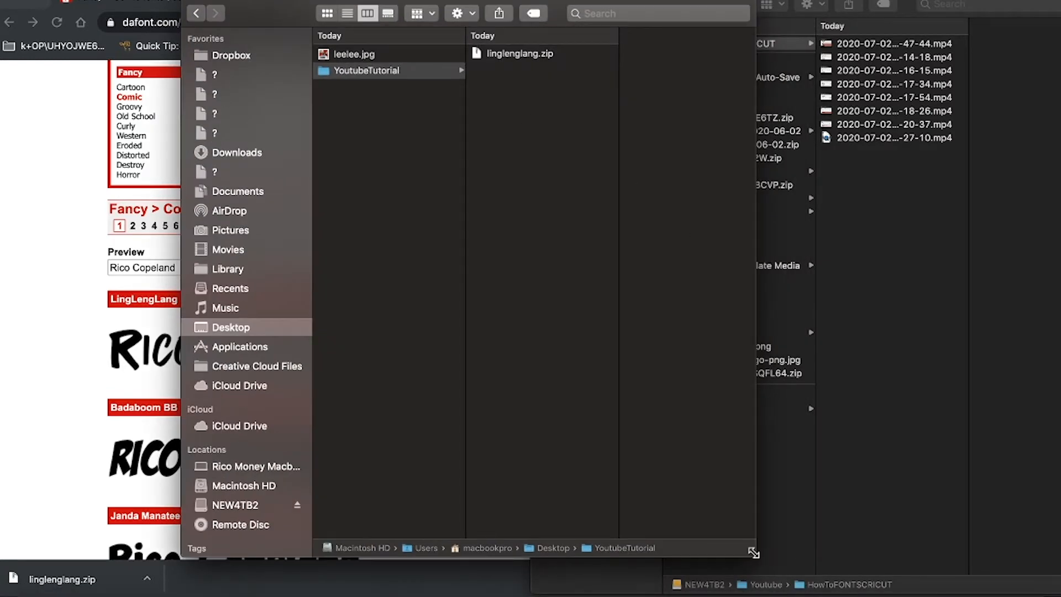
pyautogui.moveTo(755, 555); pyautogui.dragTo(1060, 585)
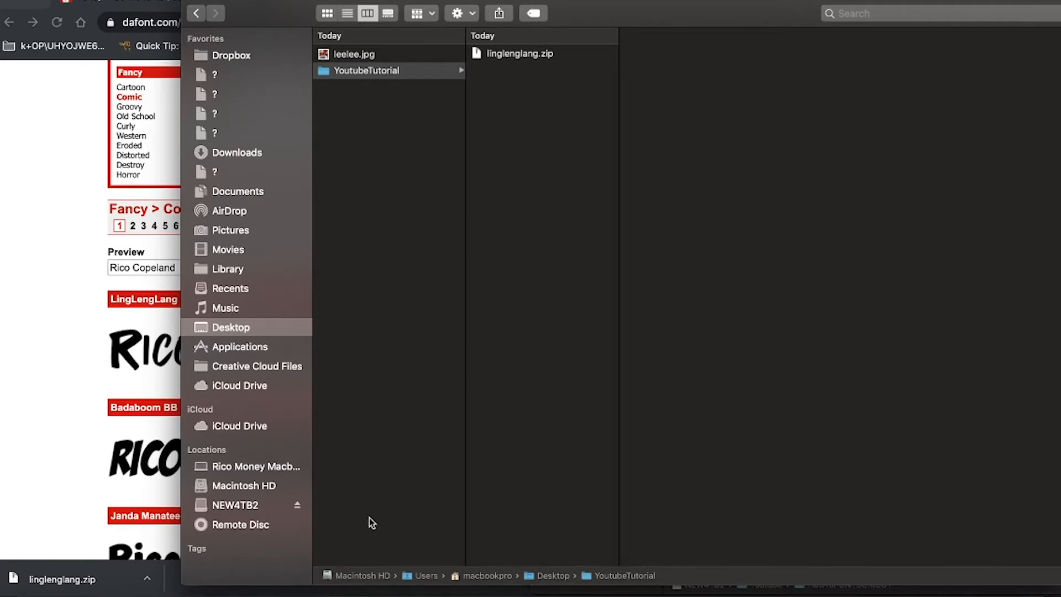
pyautogui.click(500, 55)
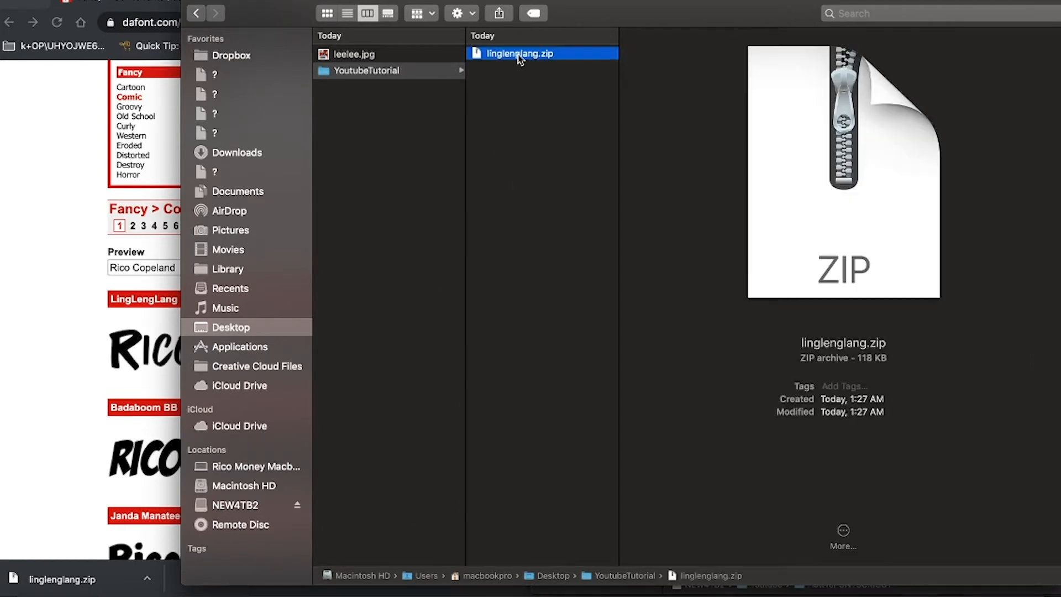
pyautogui.rightClick(520, 58)
pyautogui.click(486, 66)
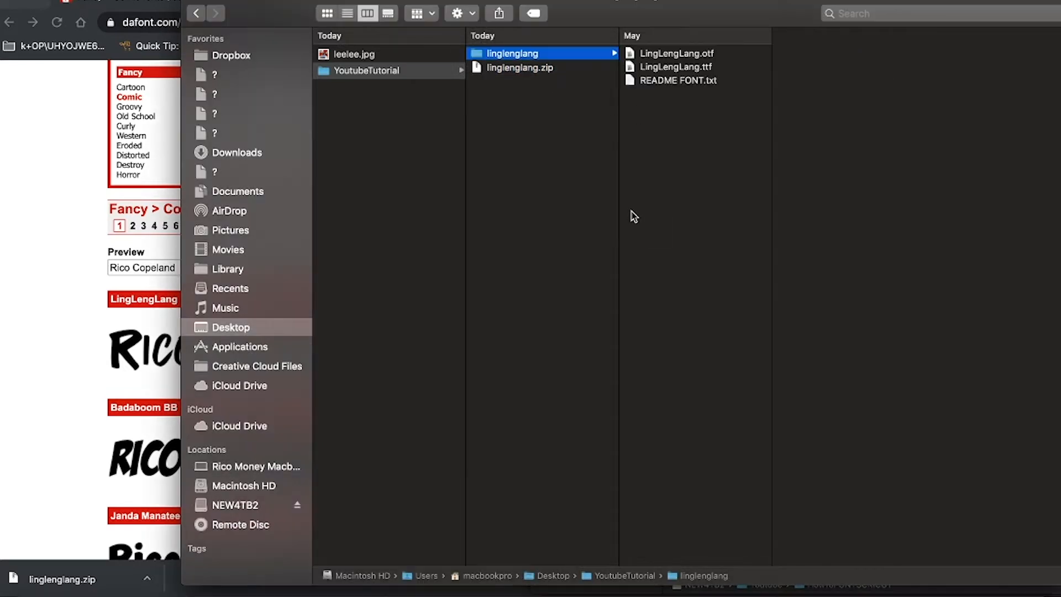
# Compare the OTF and TTF files, then open the LingLengLang.ttf font preview
pyautogui.click(673, 66)
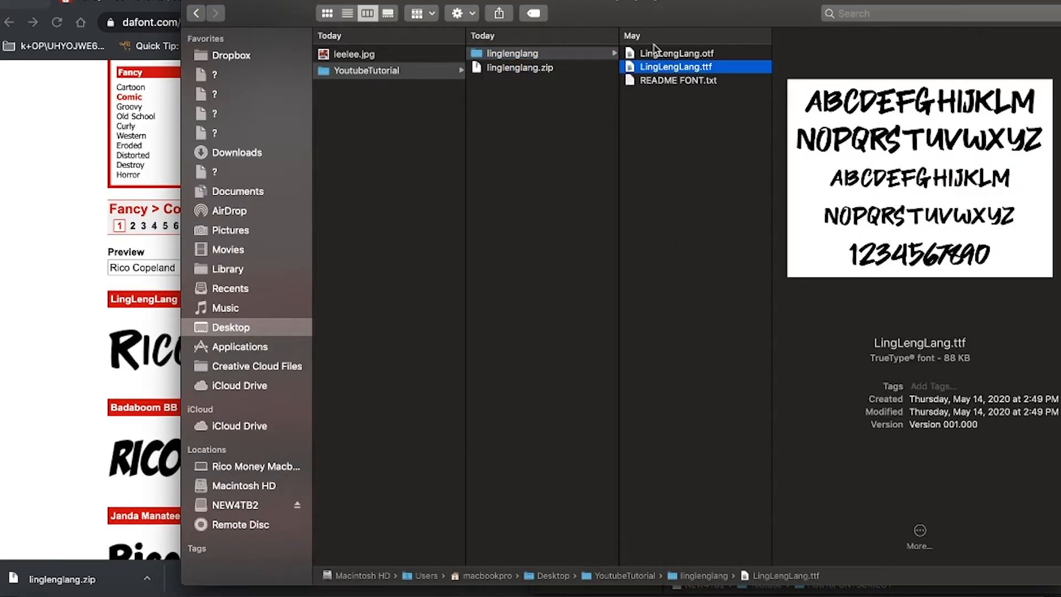
pyautogui.click(656, 54)
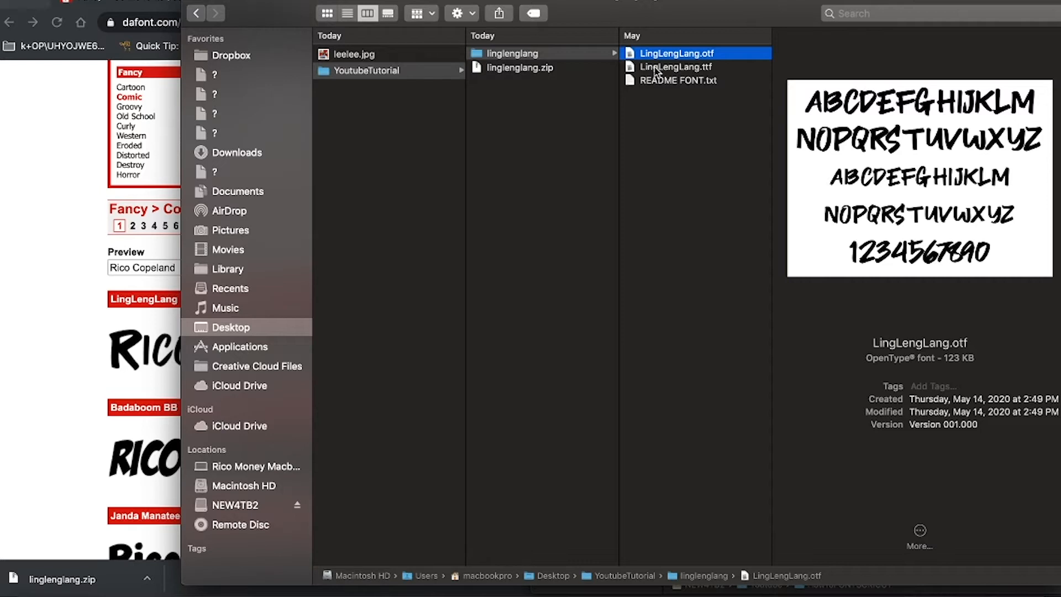
pyautogui.click(671, 65)
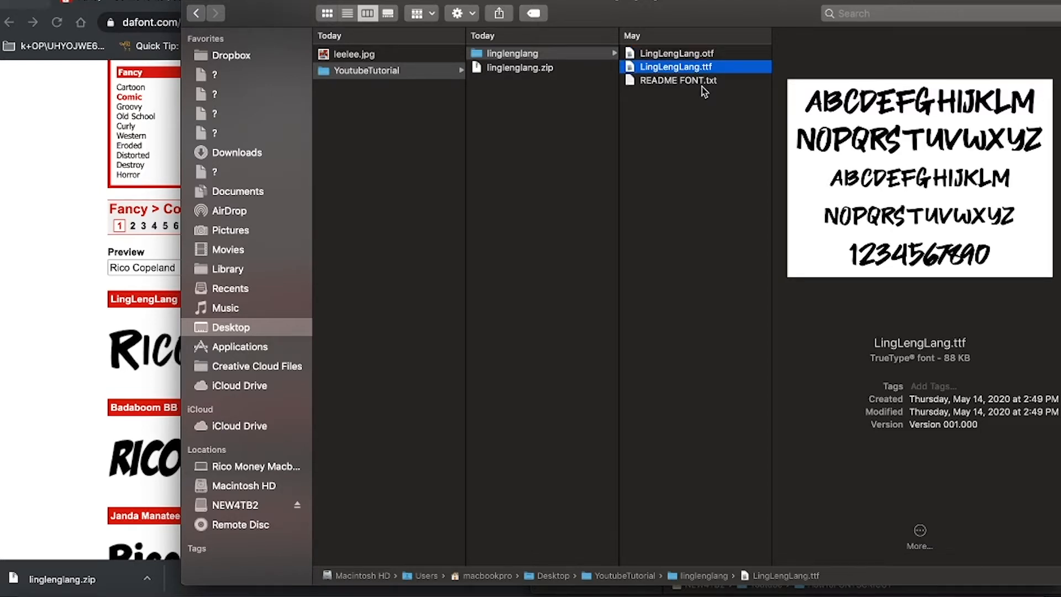
pyautogui.click(683, 53)
pyautogui.click(663, 67)
pyautogui.doubleClick(721, 67)
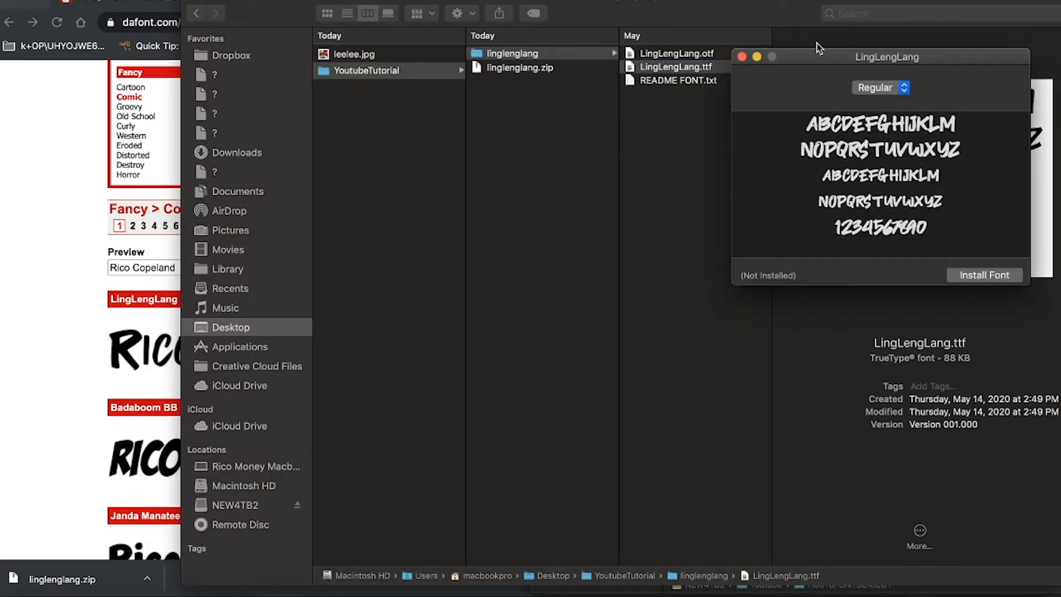
# Install LingLengLang so it appears in Font Book's User collection
pyautogui.click(976, 275)
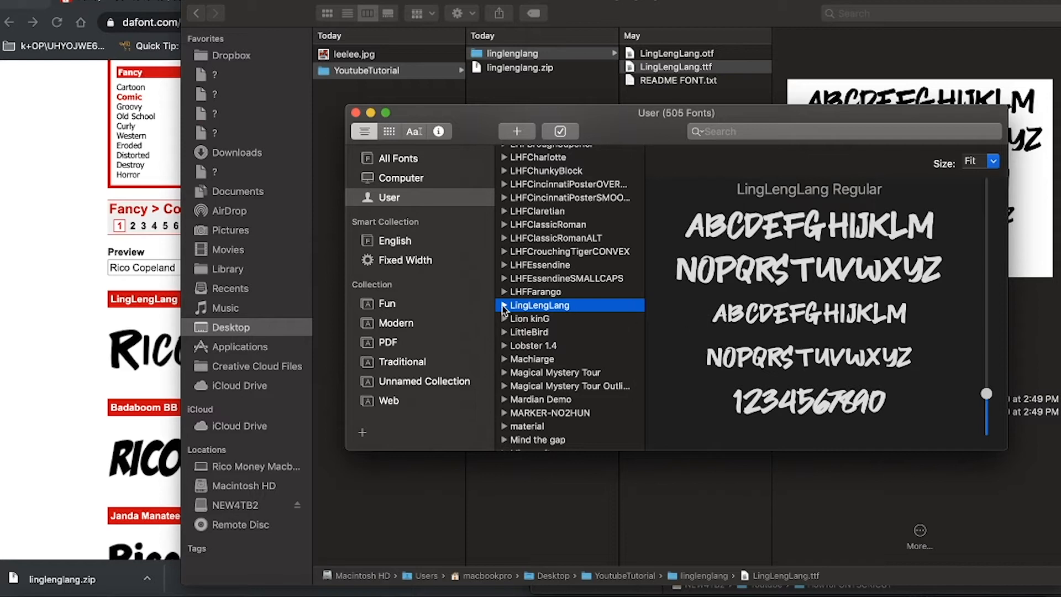
pyautogui.moveTo(406, 591)
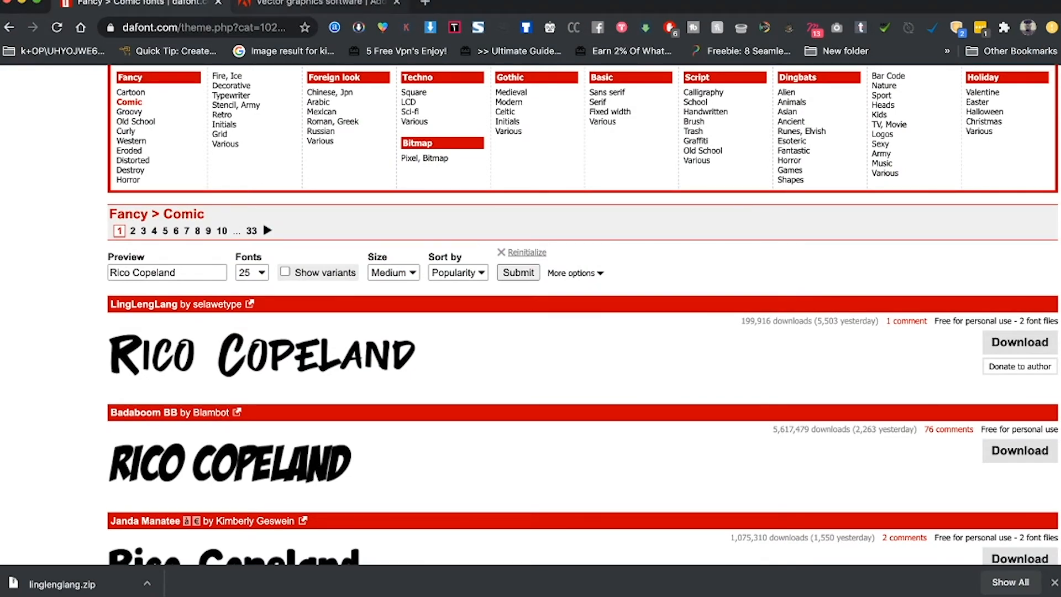
pyautogui.hotkey('ctrl', 'Tab')
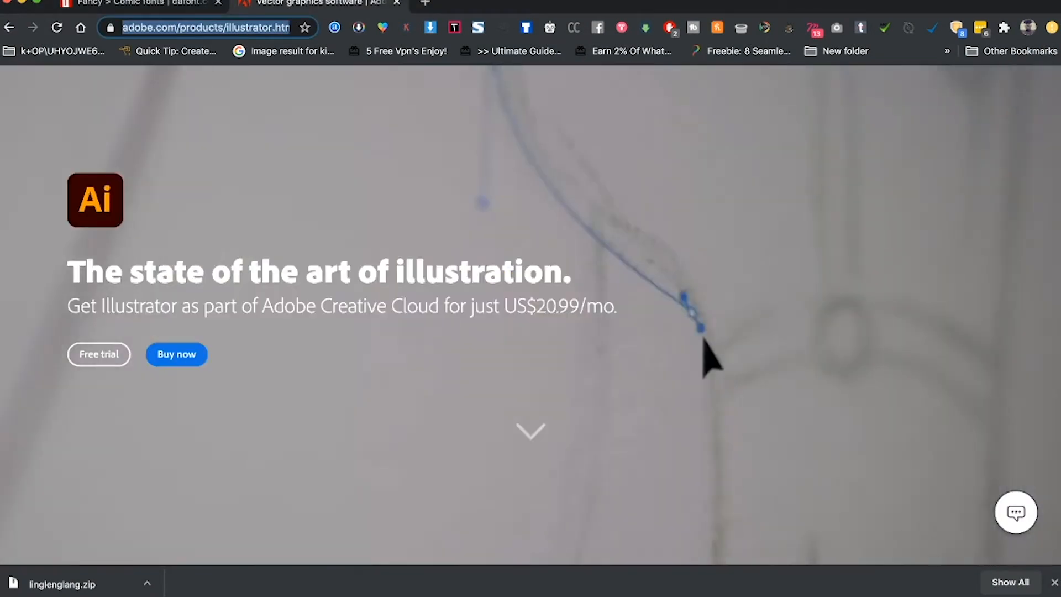
pyautogui.scroll(-2, 531, 316)
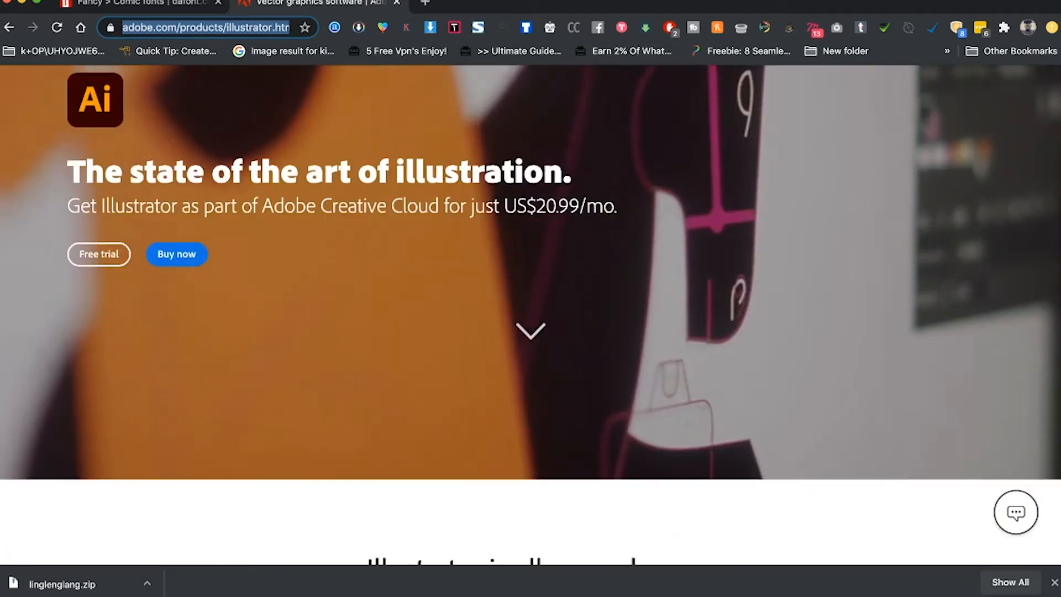
pyautogui.scroll(2, 530, 315)
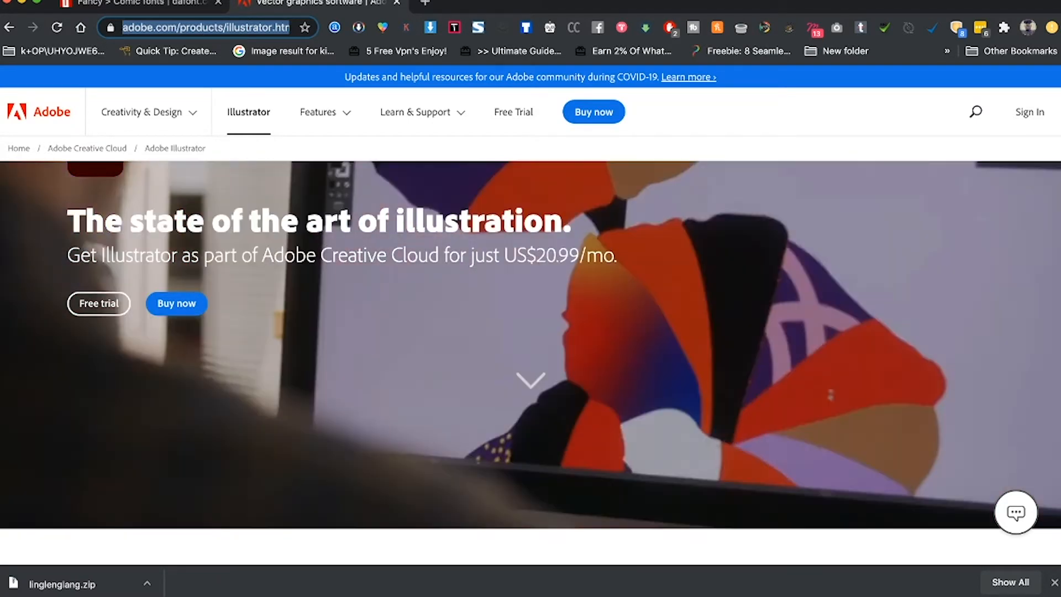
pyautogui.scroll(-5, 531, 315)
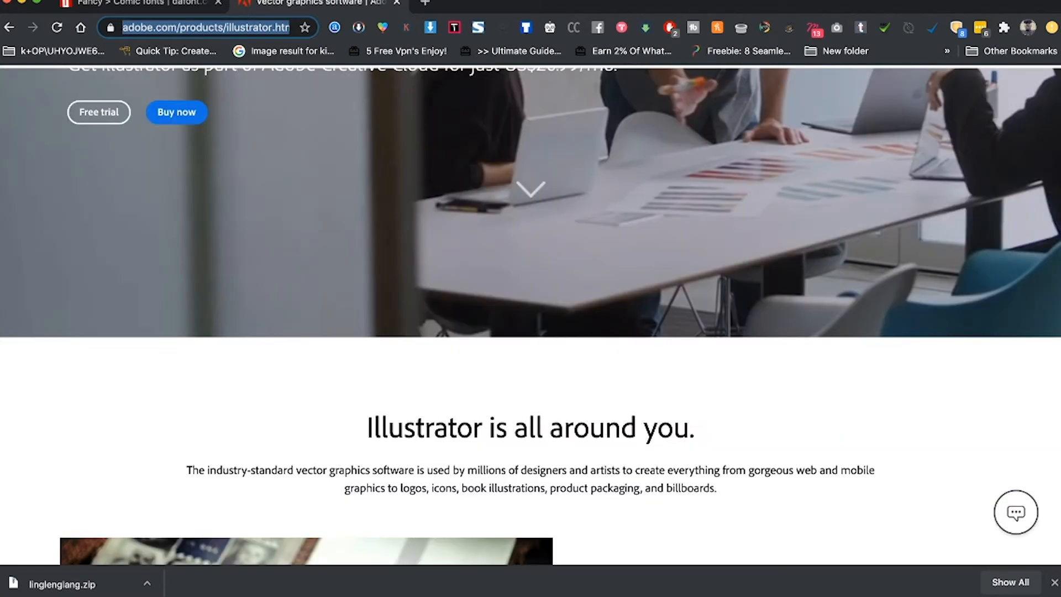
pyautogui.scroll(-8, 530, 315)
pyautogui.scroll(-20, 530, 315)
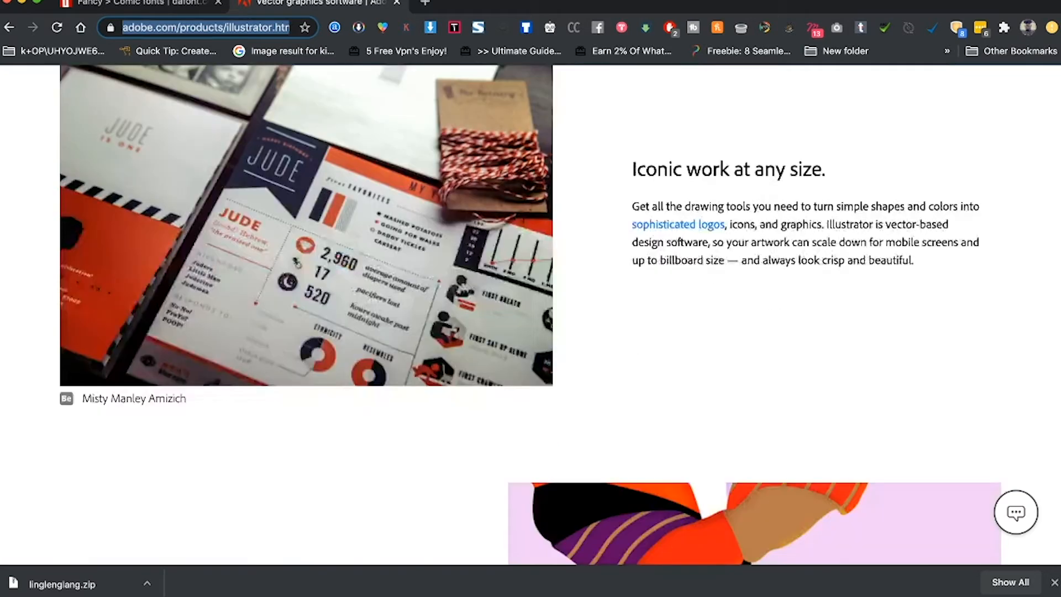
pyautogui.scroll(-20, 531, 315)
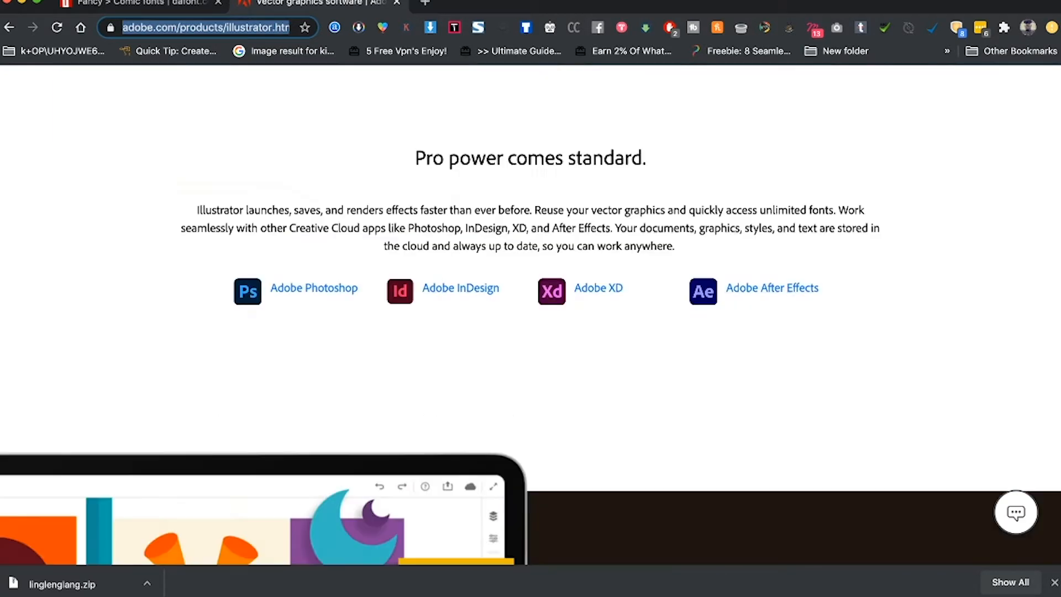
pyautogui.scroll(12, 531, 315)
pyautogui.scroll(20, 531, 315)
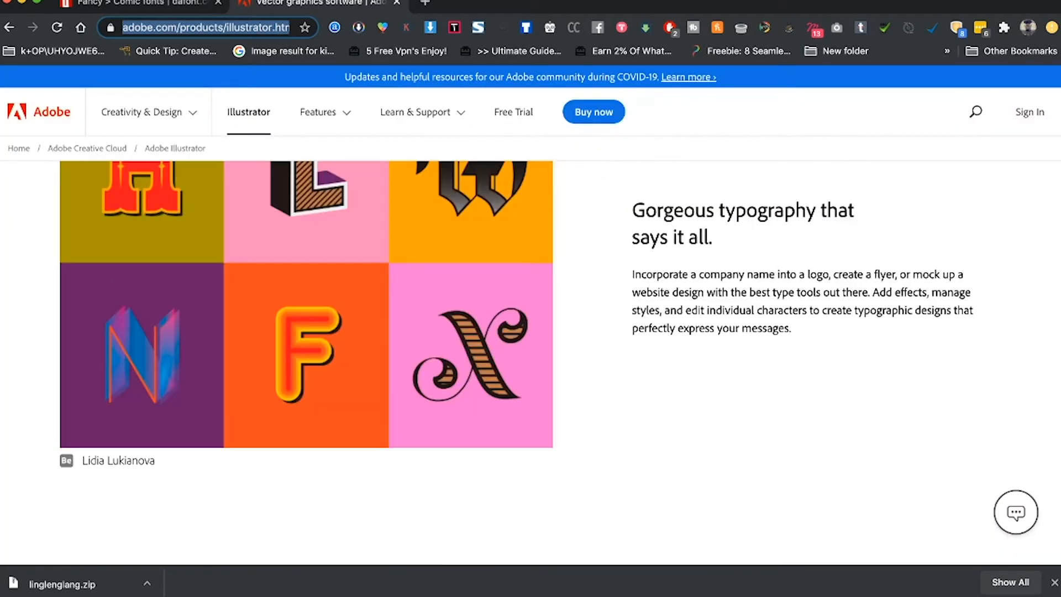
pyautogui.scroll(15, 530, 315)
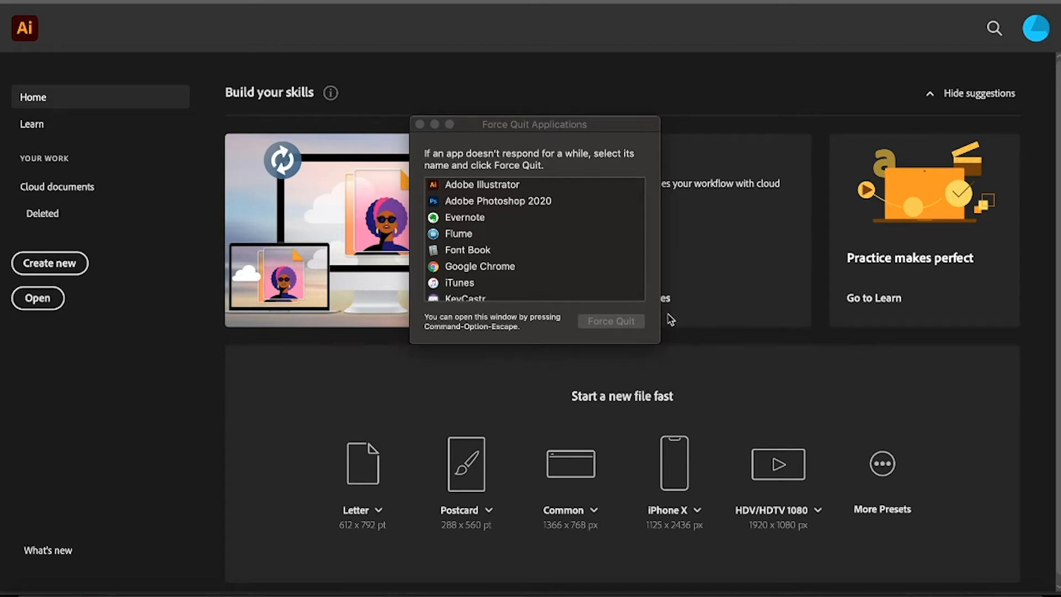
# Close the Force Quit Applications window to reveal Illustrator's Home screen
pyautogui.click(421, 124)
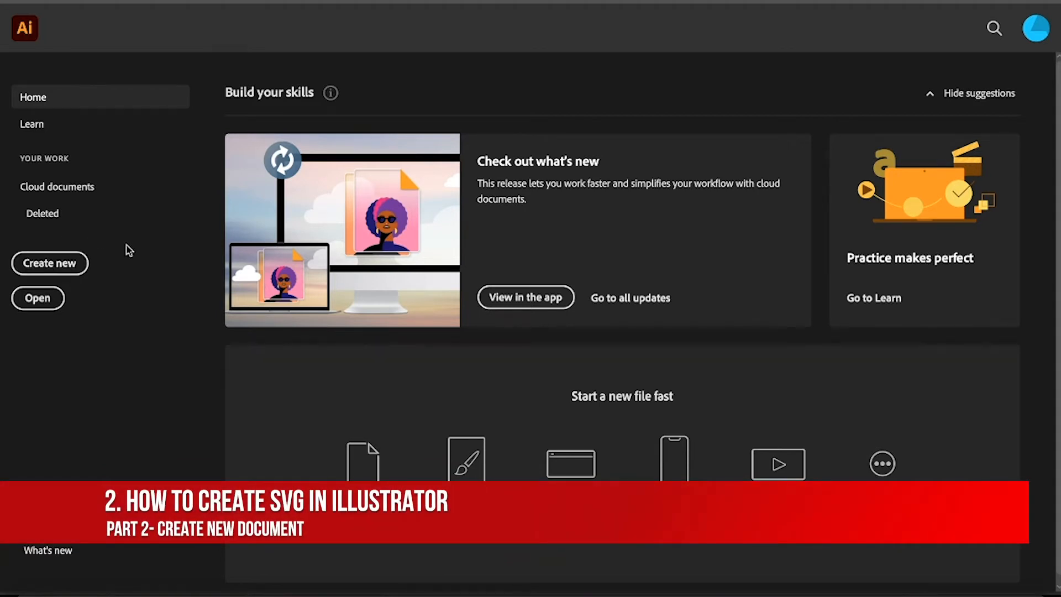
# Create an Art & Illustration document in inches, 10 × 10, with High (300 ppi) raster effects
pyautogui.click(52, 268)
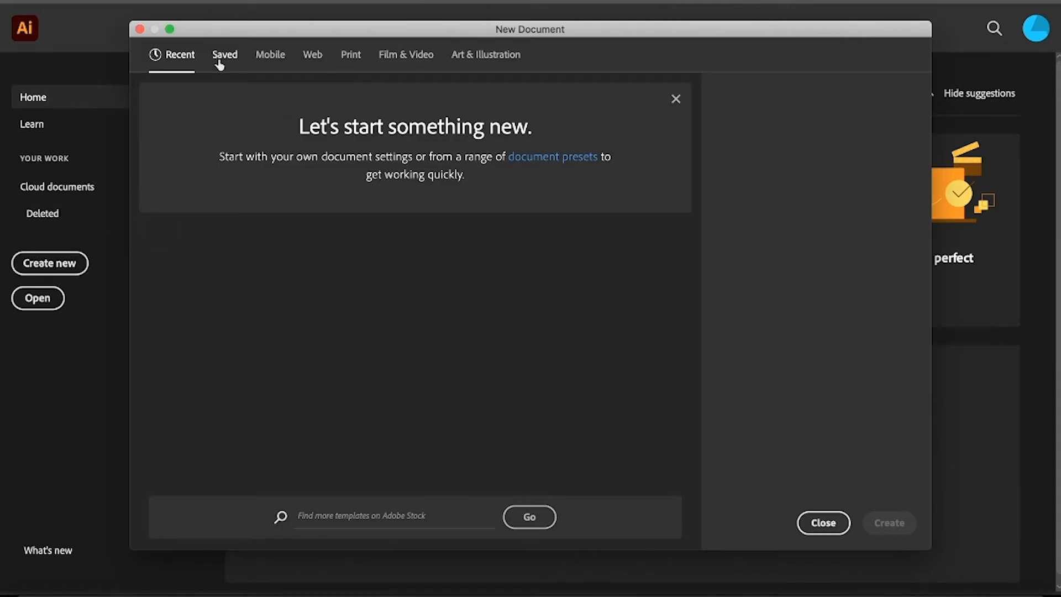
pyautogui.click(482, 54)
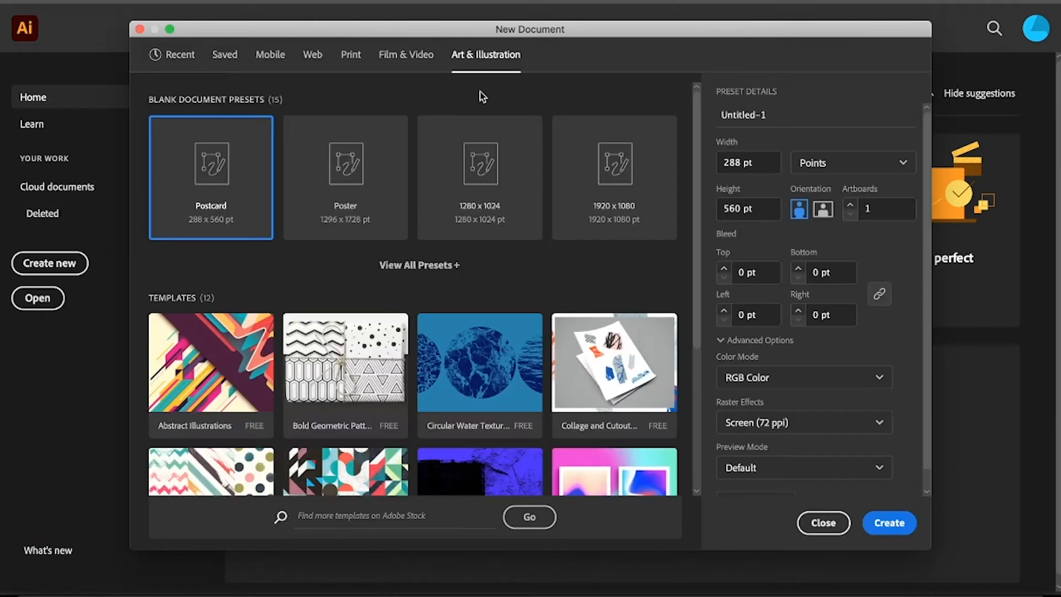
pyautogui.click(816, 165)
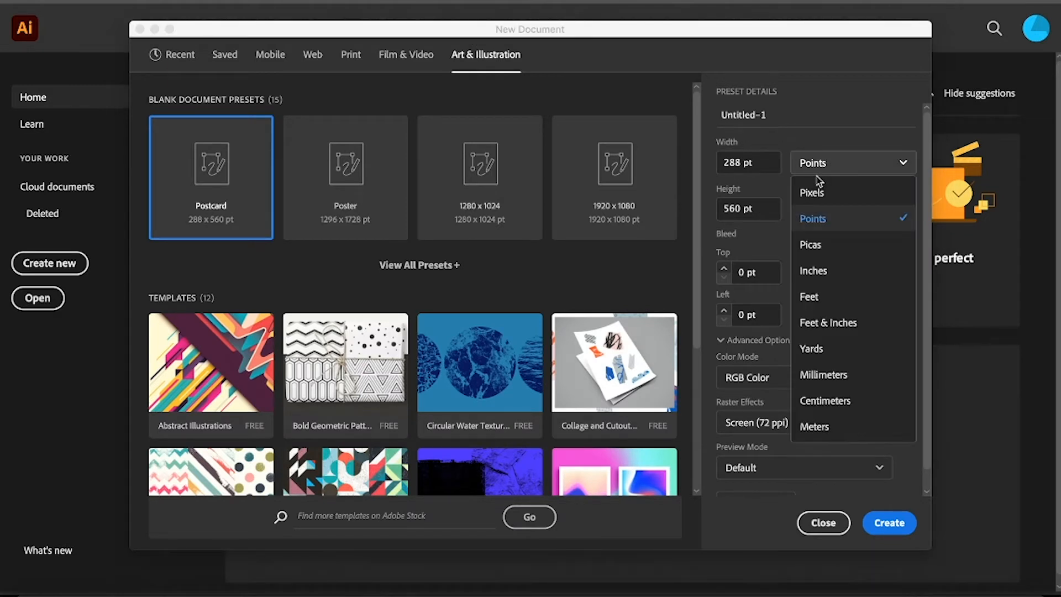
pyautogui.click(810, 271)
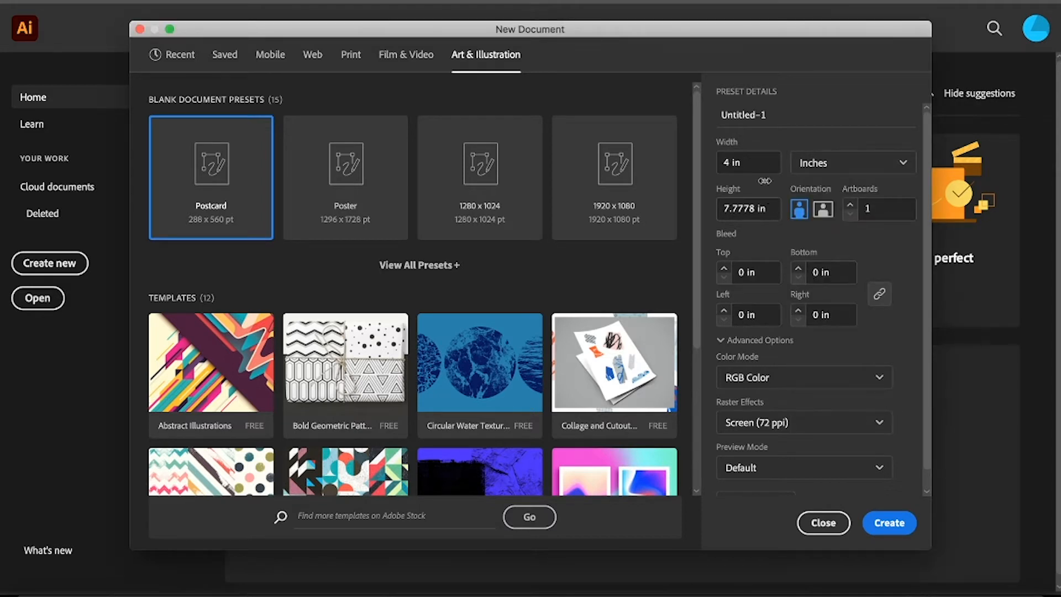
pyautogui.click(760, 160)
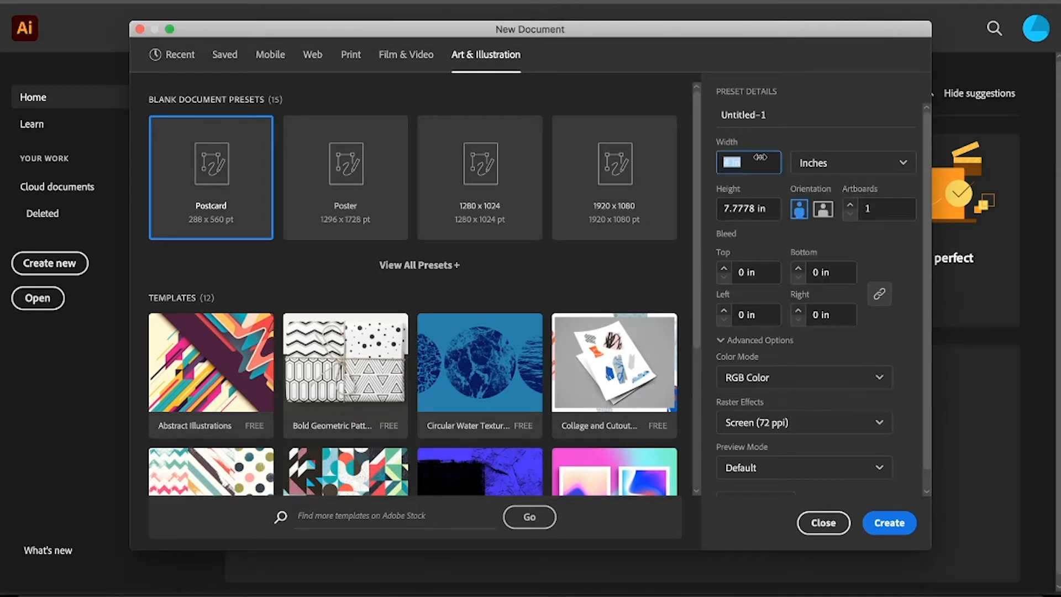
pyautogui.write('10')
pyautogui.press('Tab')
pyautogui.press('Tab')
pyautogui.press('Tab')
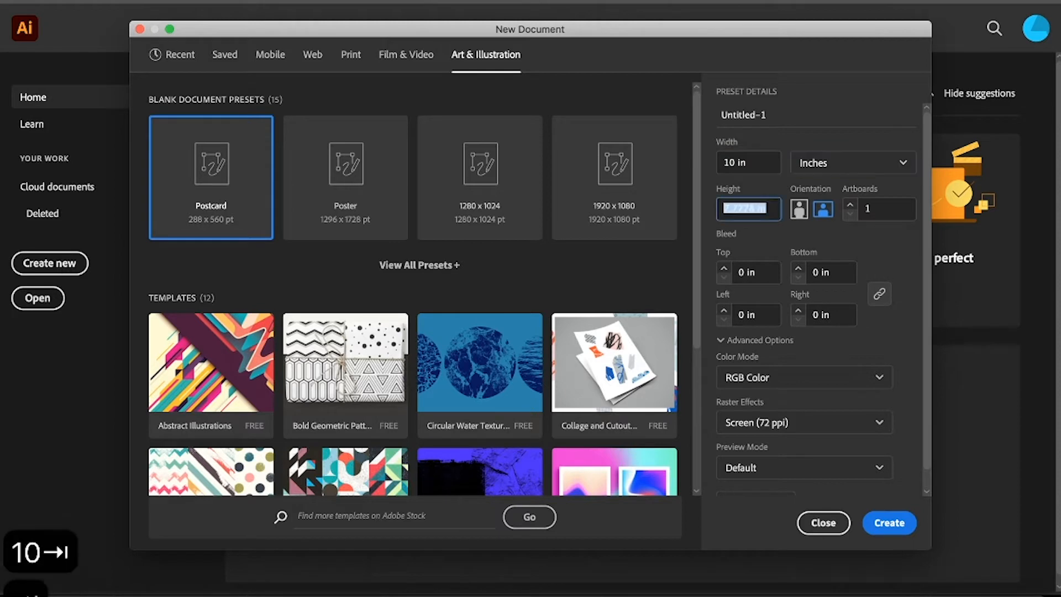
pyautogui.click(730, 211)
pyautogui.write('10')
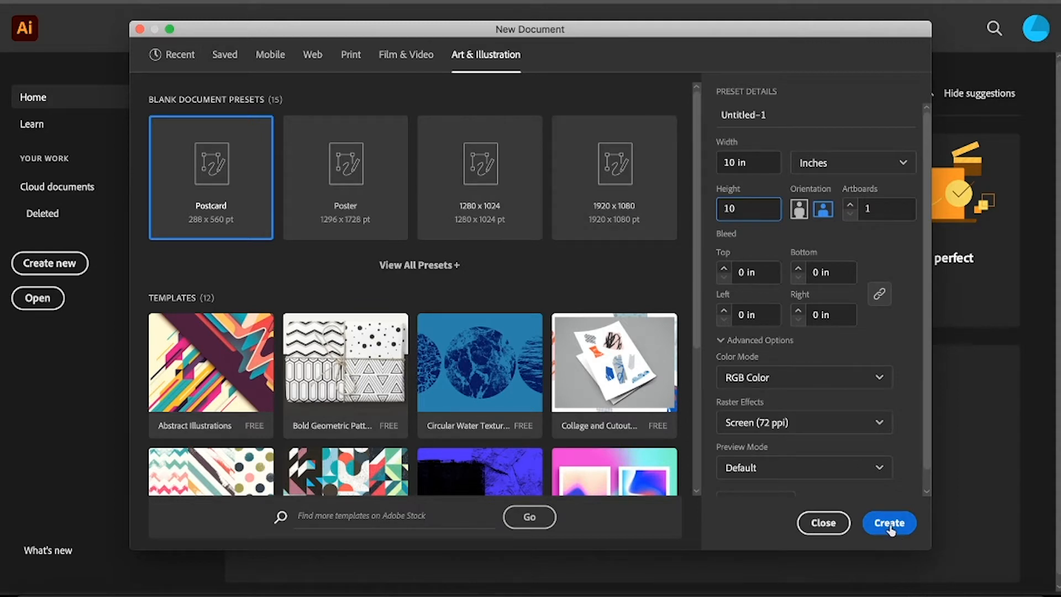
pyautogui.click(803, 430)
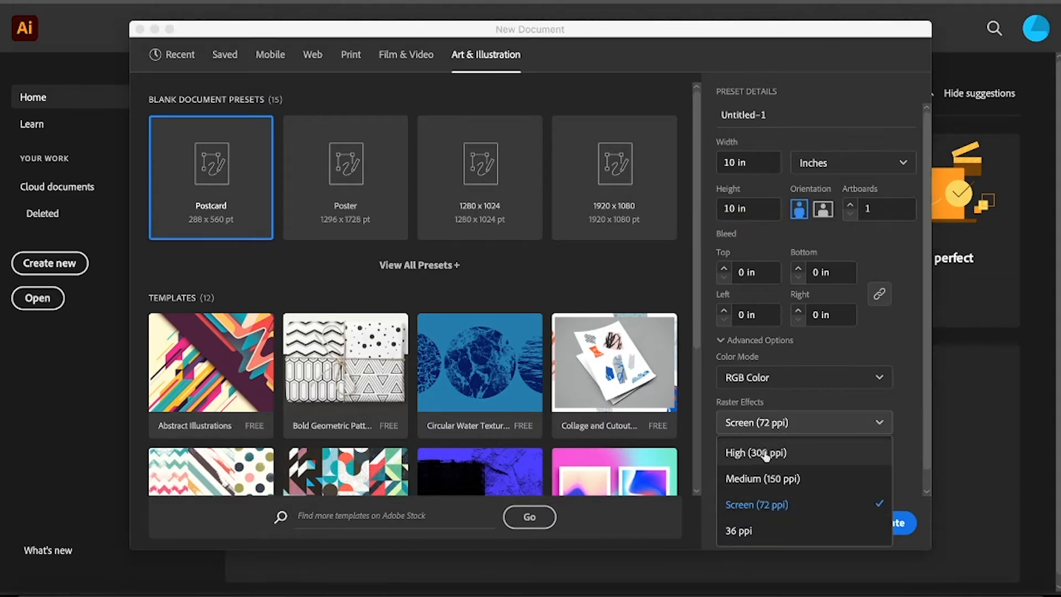
pyautogui.click(810, 450)
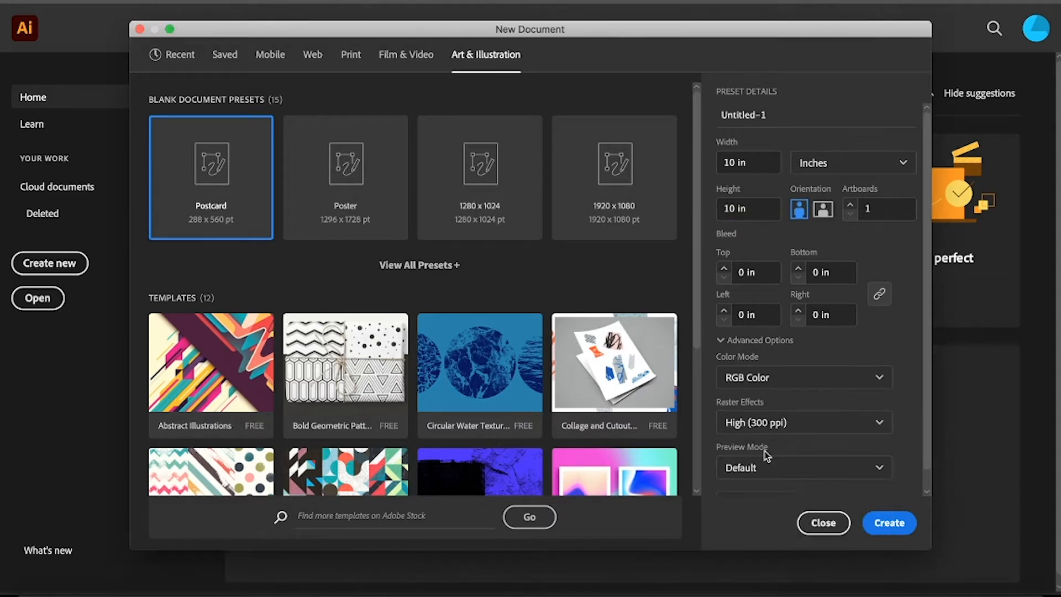
pyautogui.click(888, 525)
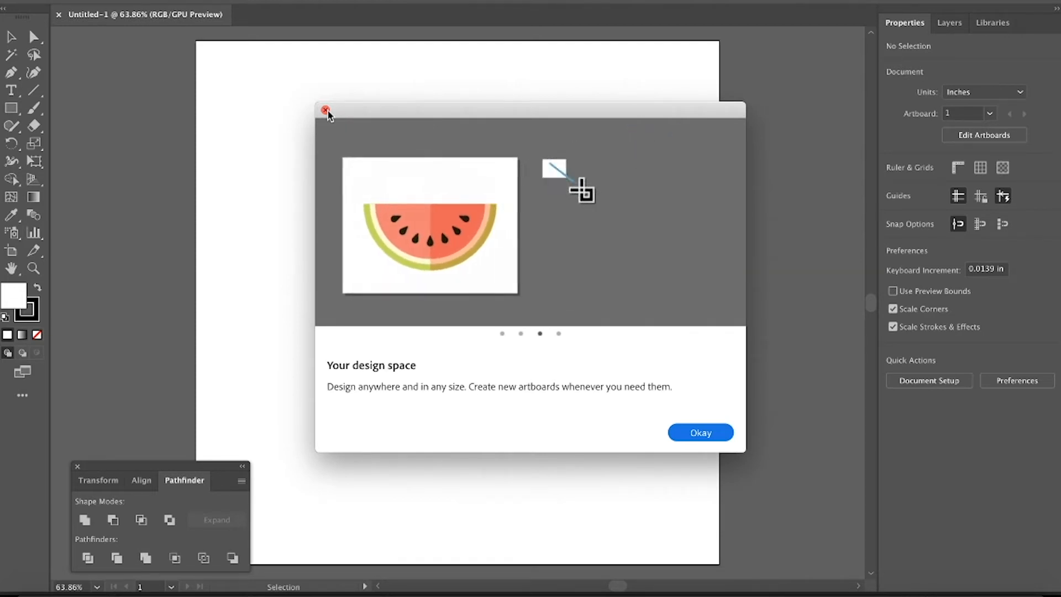
# Close the welcome tour and switch Illustrator to the Typography workspace
pyautogui.click(326, 110)
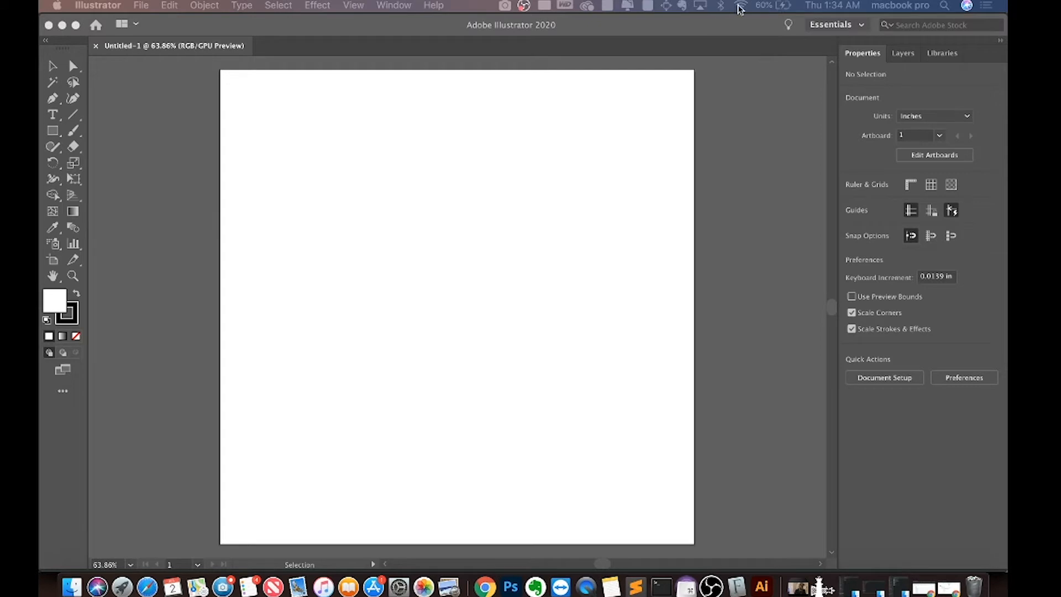
pyautogui.click(845, 26)
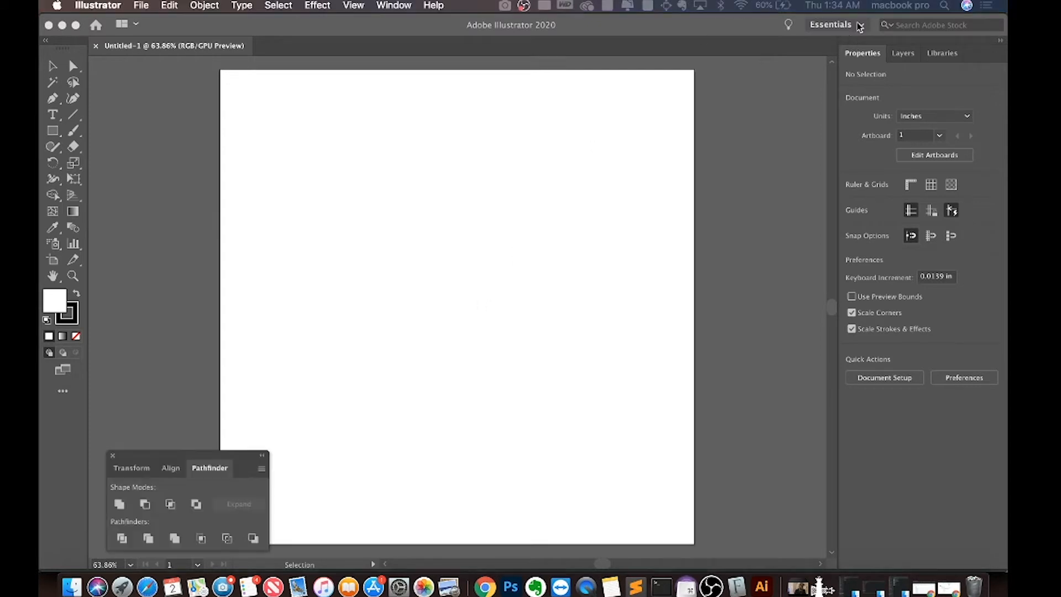
pyautogui.click(846, 26)
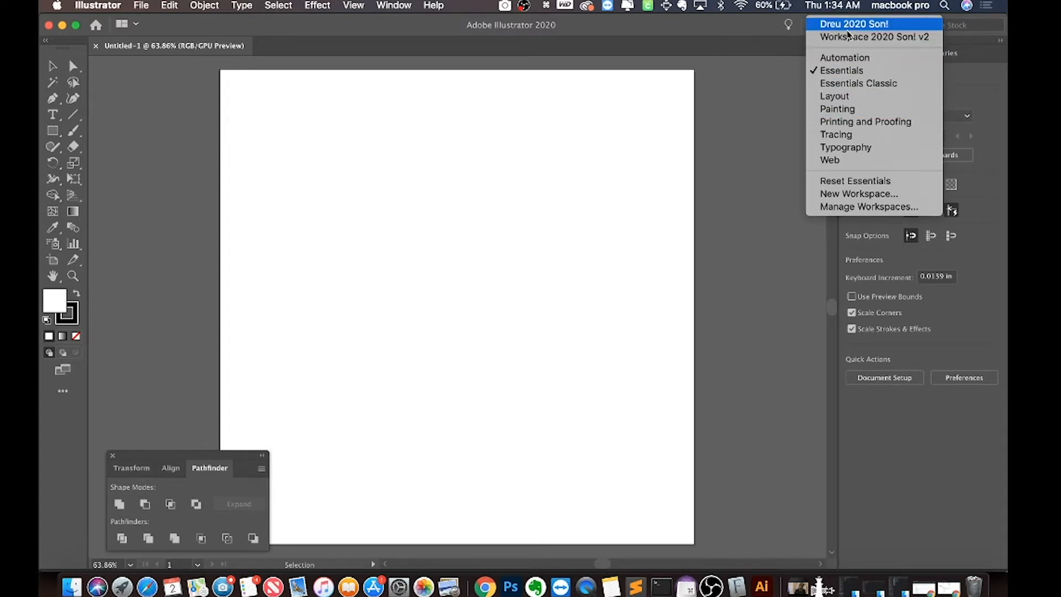
pyautogui.click(849, 147)
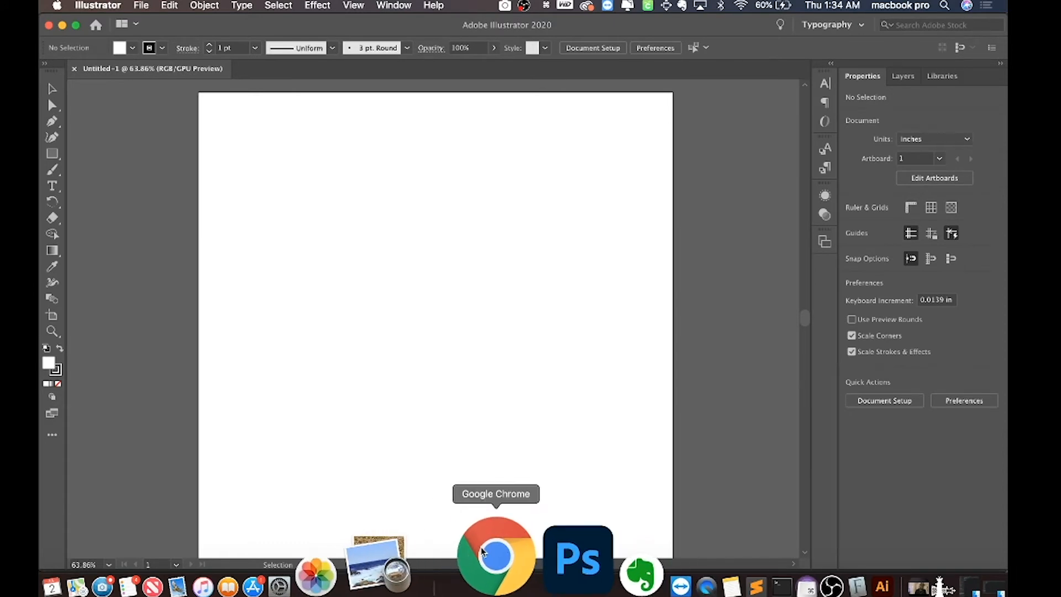
pyautogui.click(476, 551)
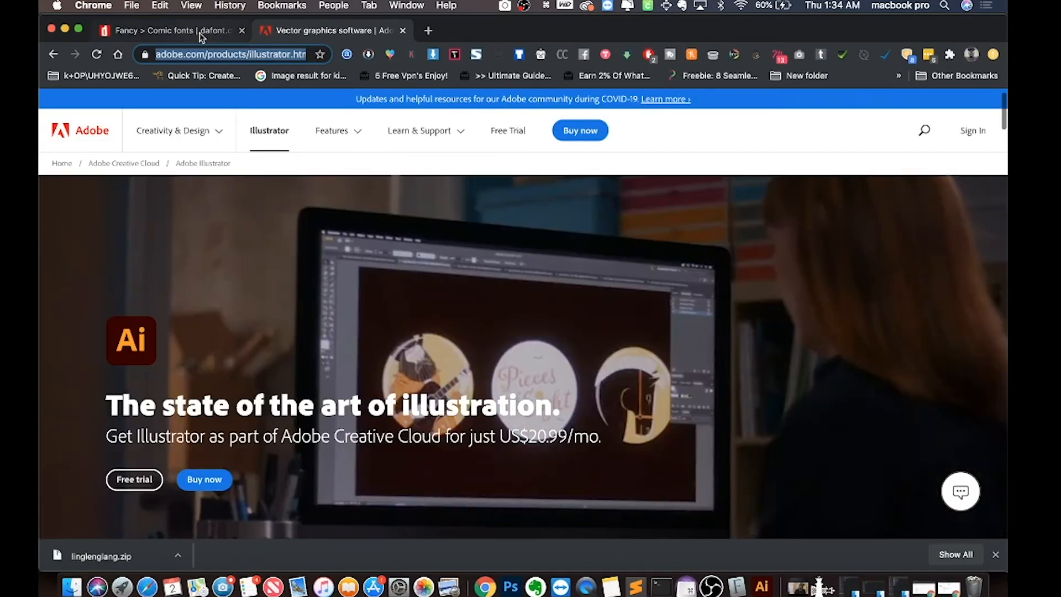
pyautogui.click(200, 36)
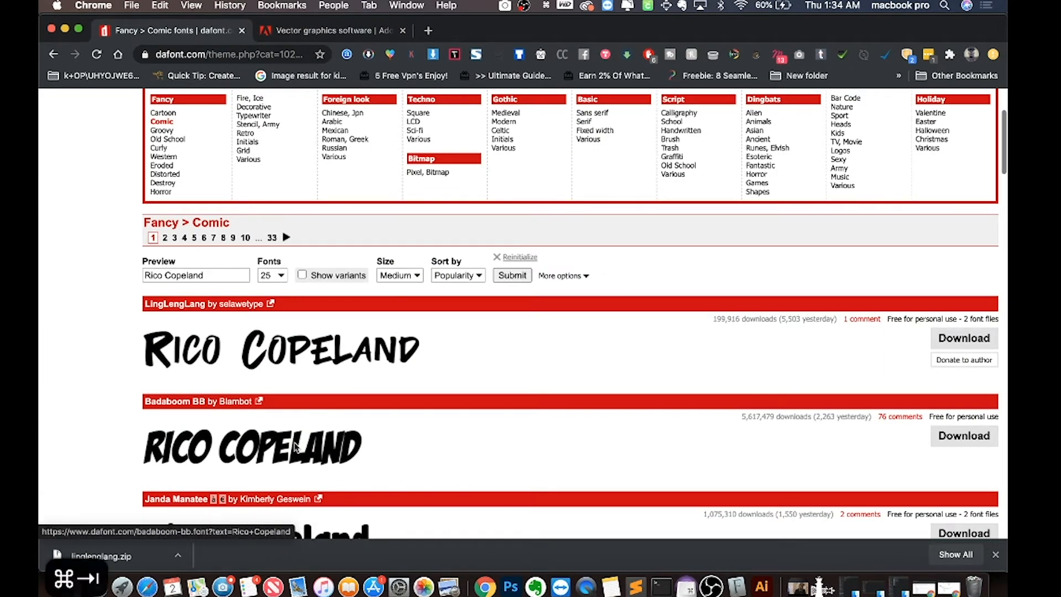
pyautogui.press('super+Tab')
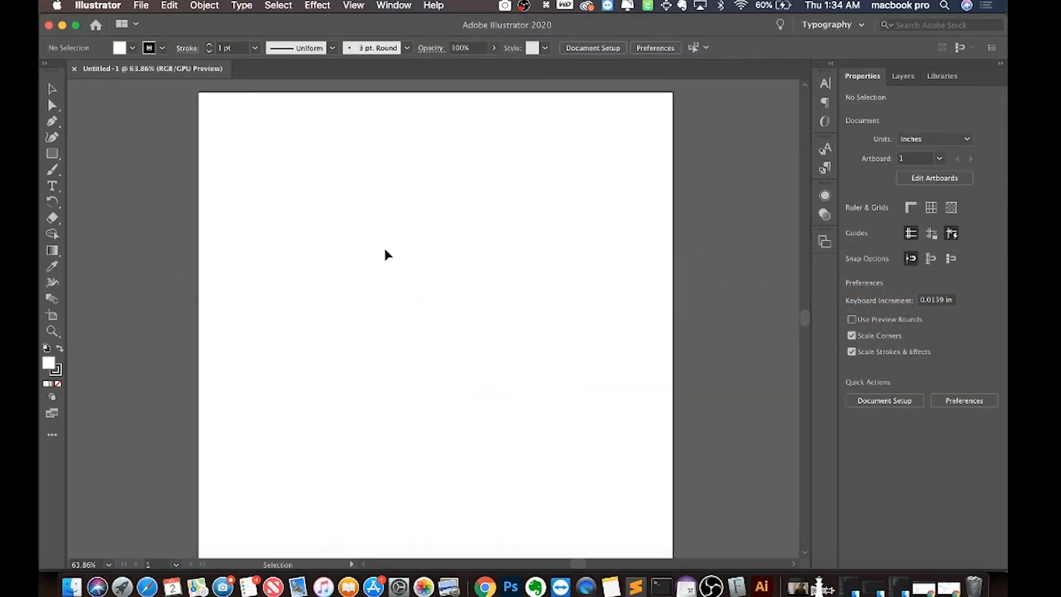
# Look through the Type menu and text tools, ending with the Type tool active
pyautogui.click(244, 8)
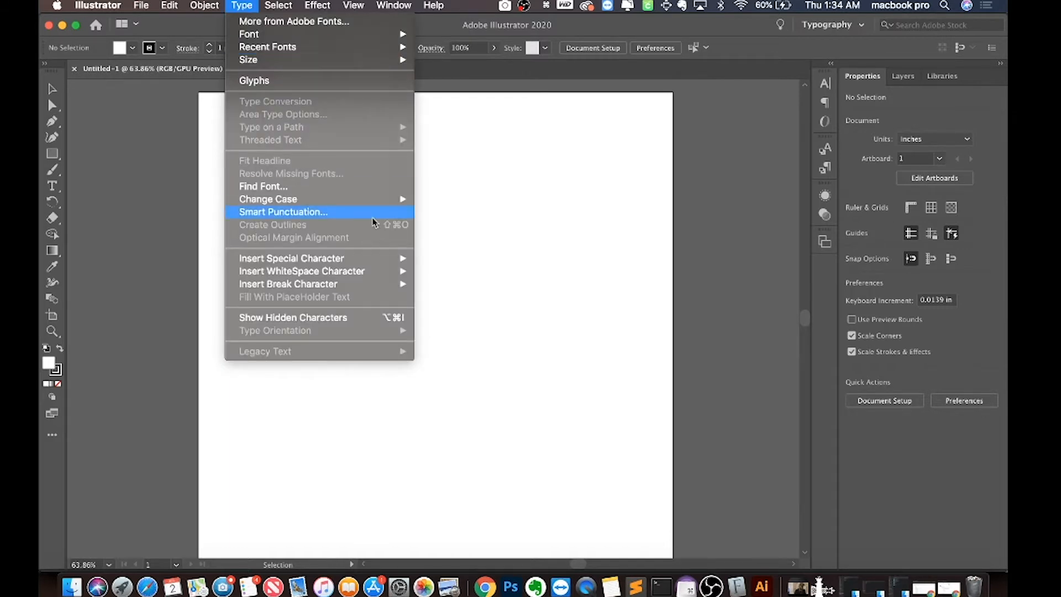
pyautogui.click(535, 227)
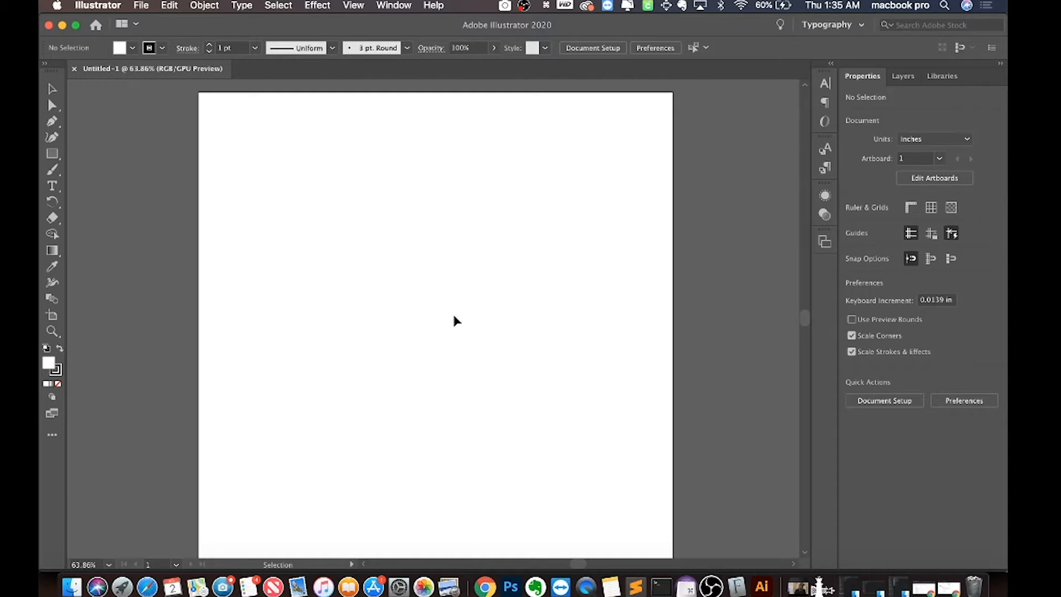
pyautogui.press('t')
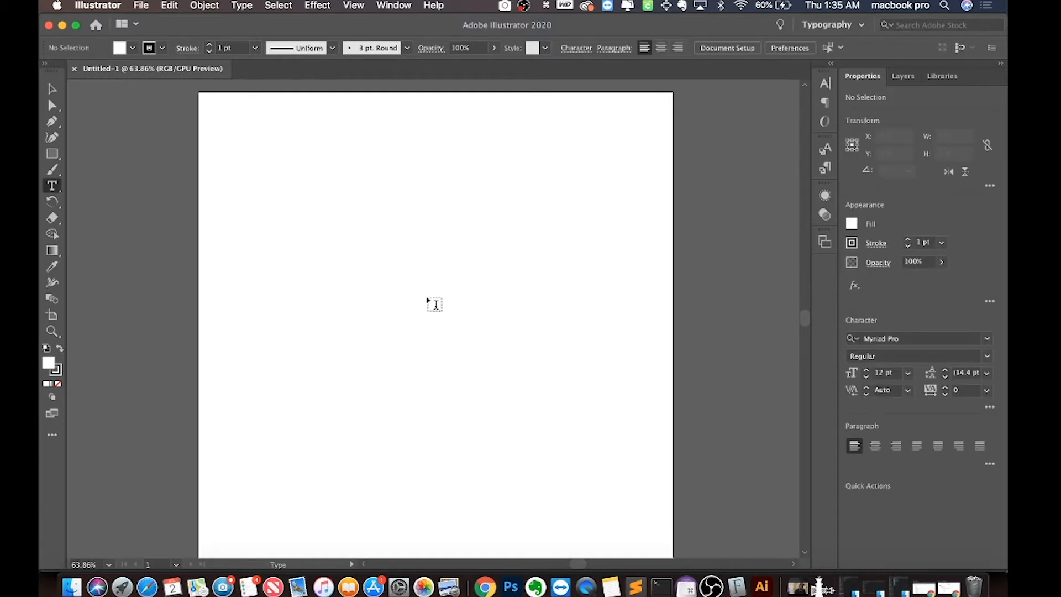
pyautogui.press('v')
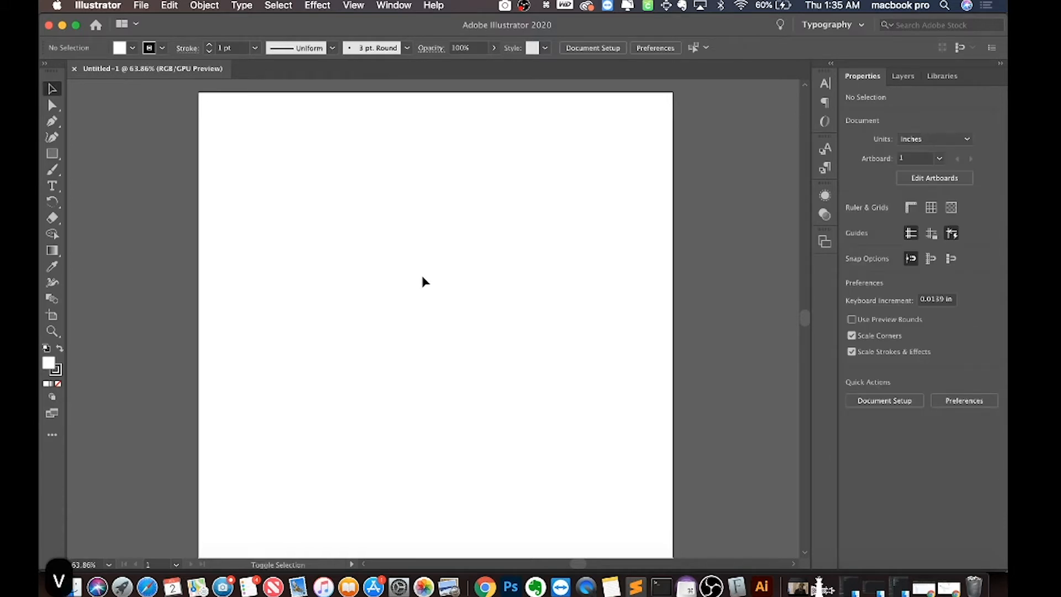
pyautogui.hotkey('shift', 't')
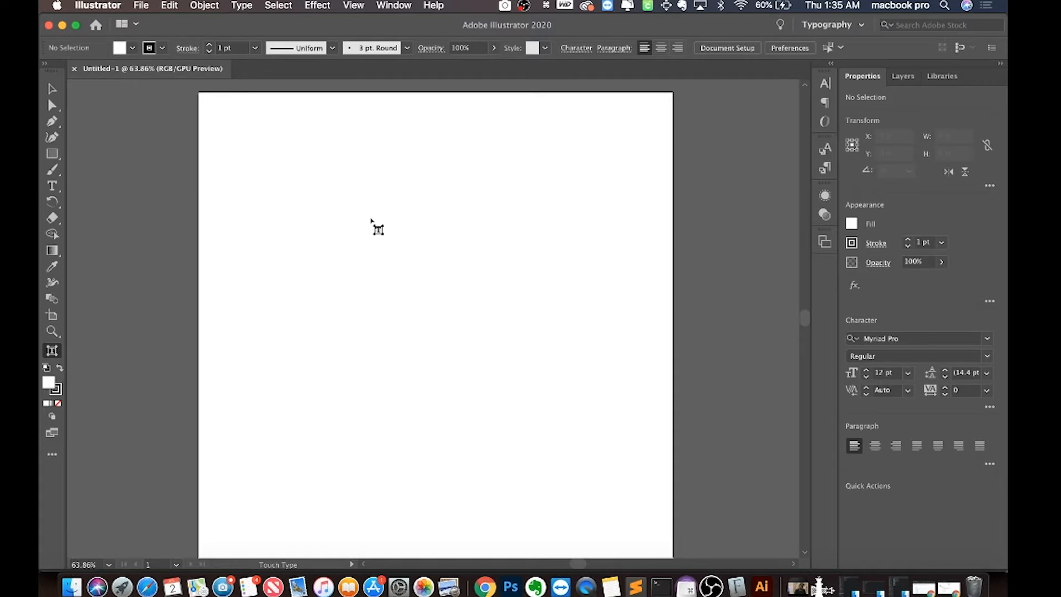
pyautogui.press('Escape')
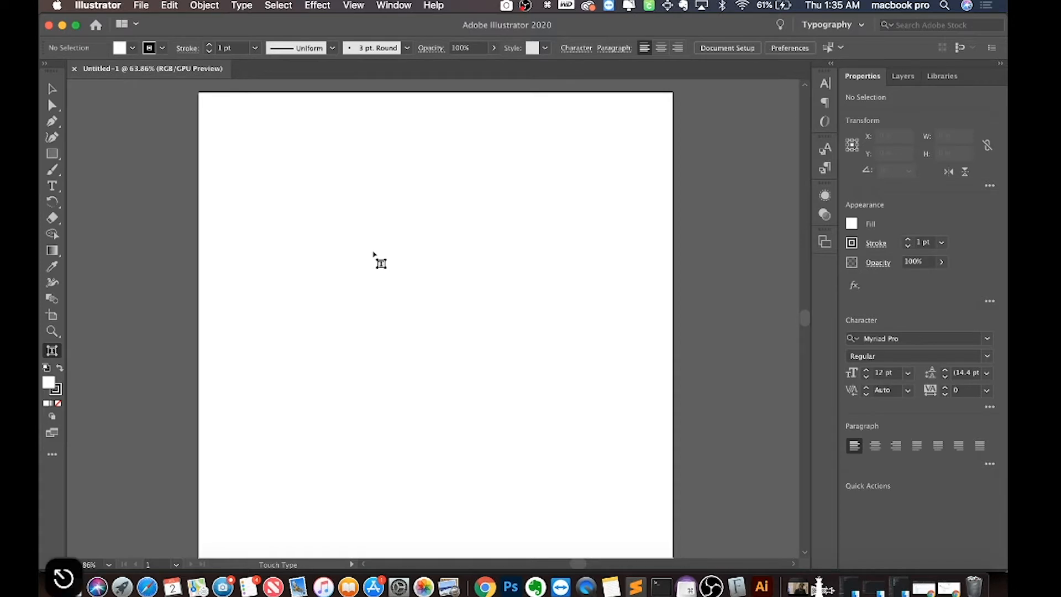
pyautogui.press('t')
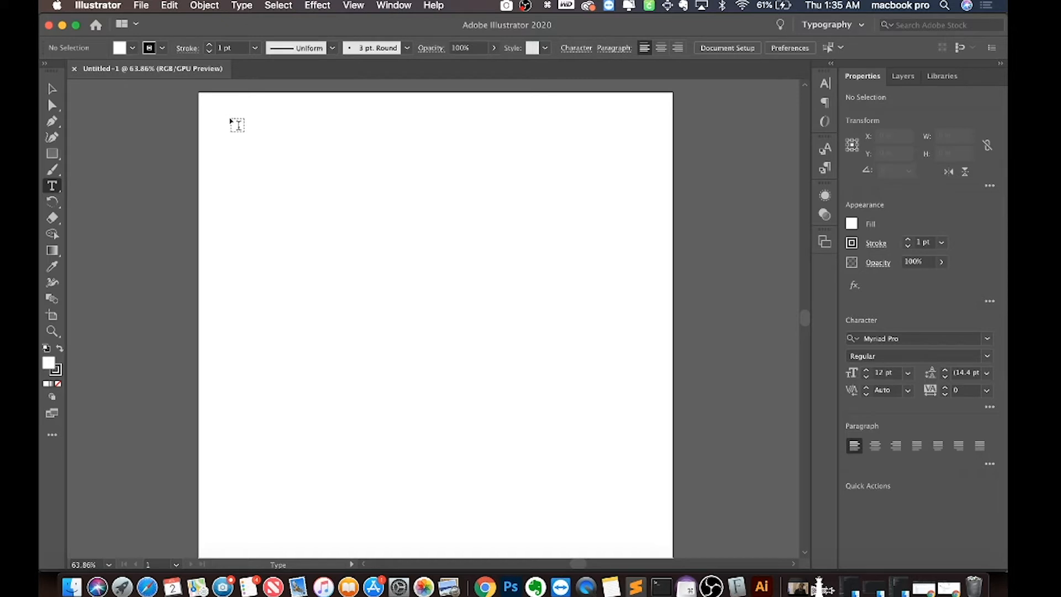
# Draw an area text frame across the upper artboard and type 'WITH SOME TEXT IN IT'
pyautogui.moveTo(231, 119); pyautogui.dragTo(504, 207)
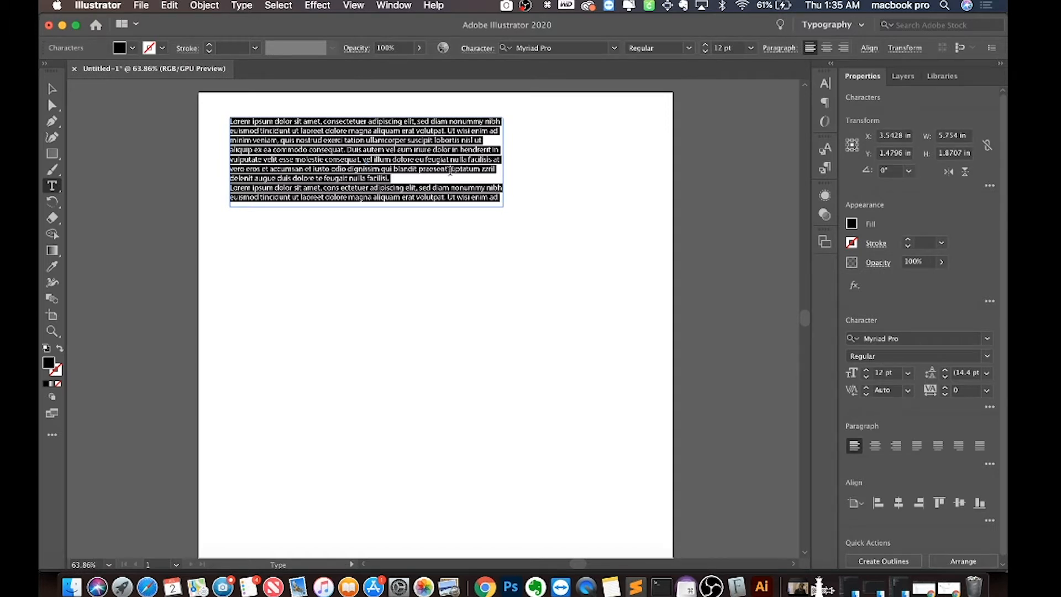
pyautogui.write('WITH SOME TE')
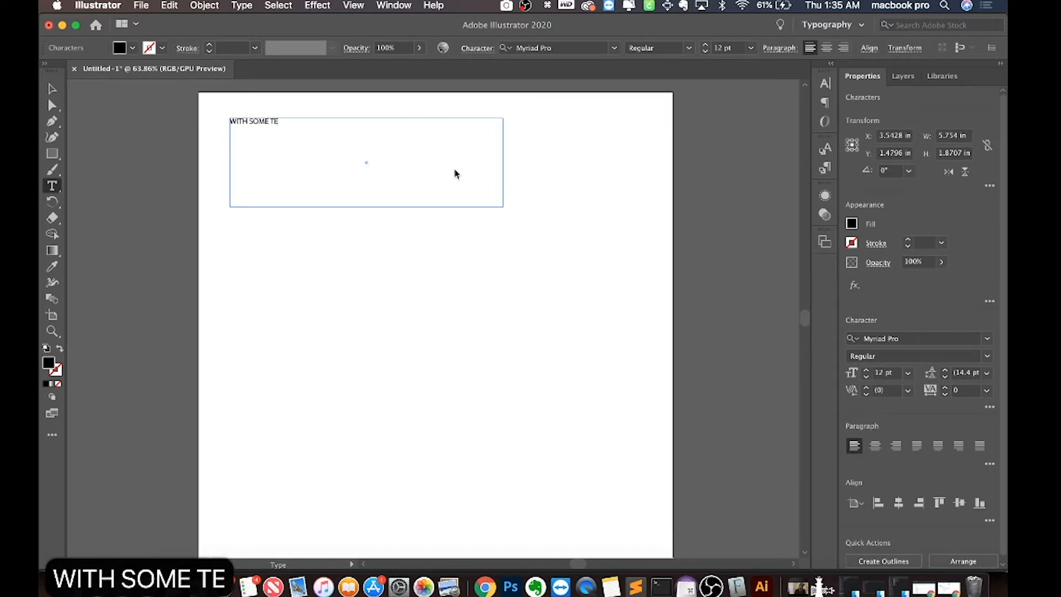
pyautogui.write('ST INT')
pyautogui.press('BackSpace')
pyautogui.press('BackSpace')
pyautogui.press('BackSpace')
pyautogui.press('BackSpace')
pyautogui.press('BackSpace')
pyautogui.press('BackSpace')
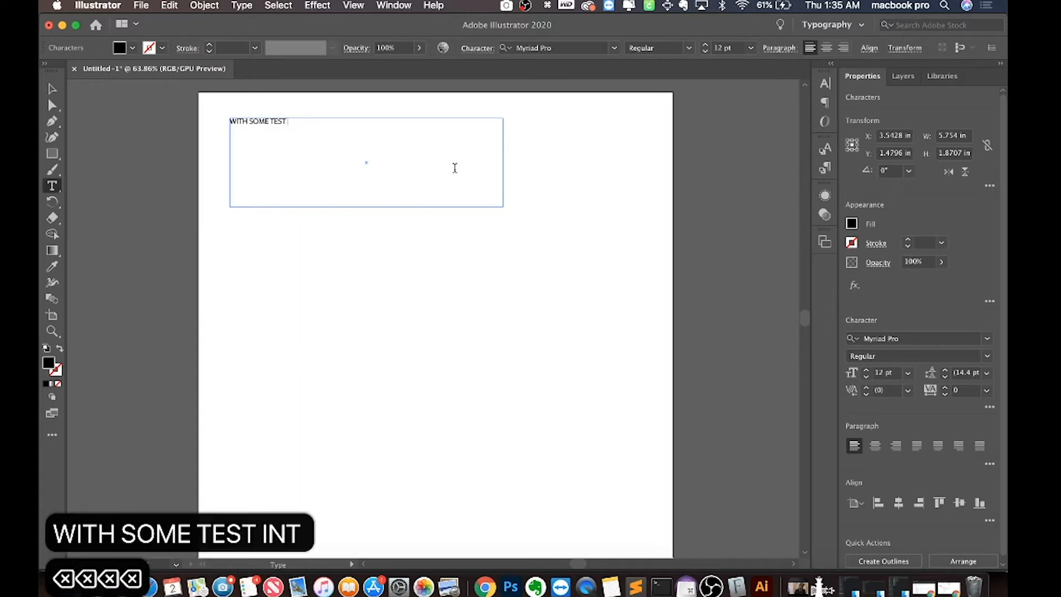
pyautogui.press('BackSpace')
pyautogui.write('XT')
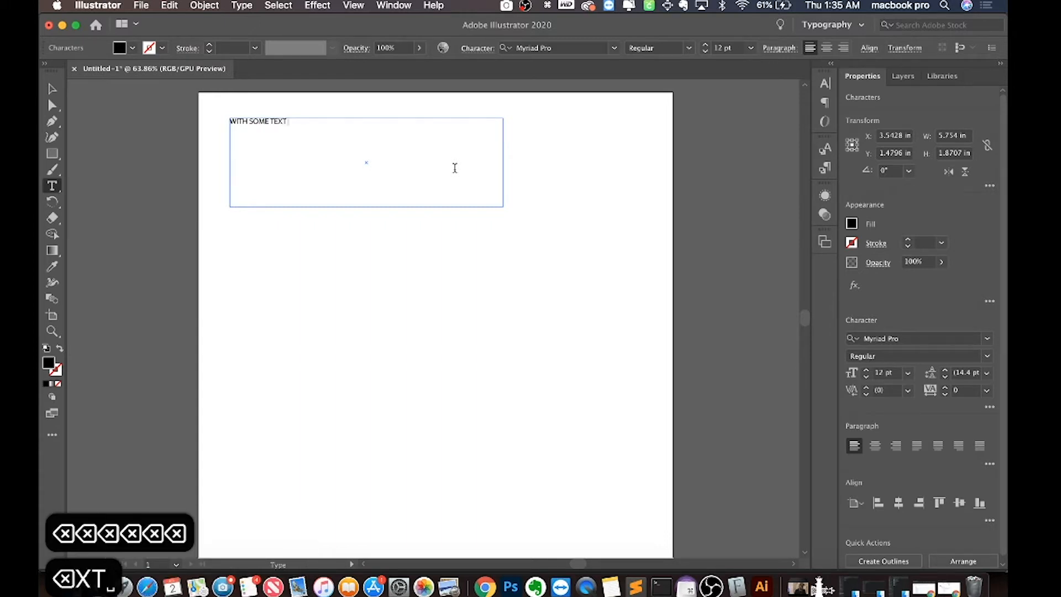
pyautogui.write(' IN IT')
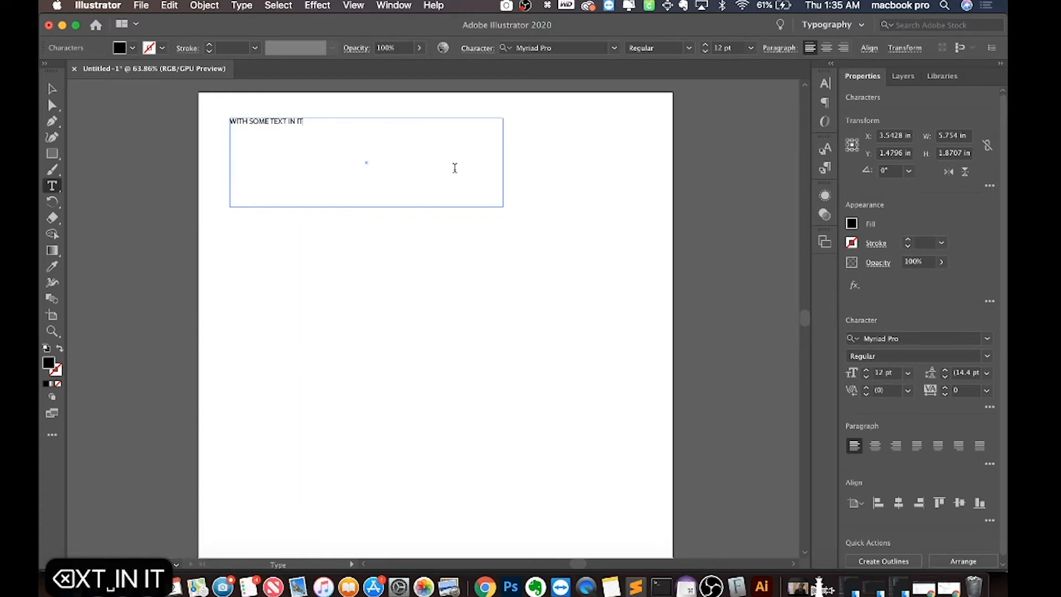
pyautogui.press('Escape')
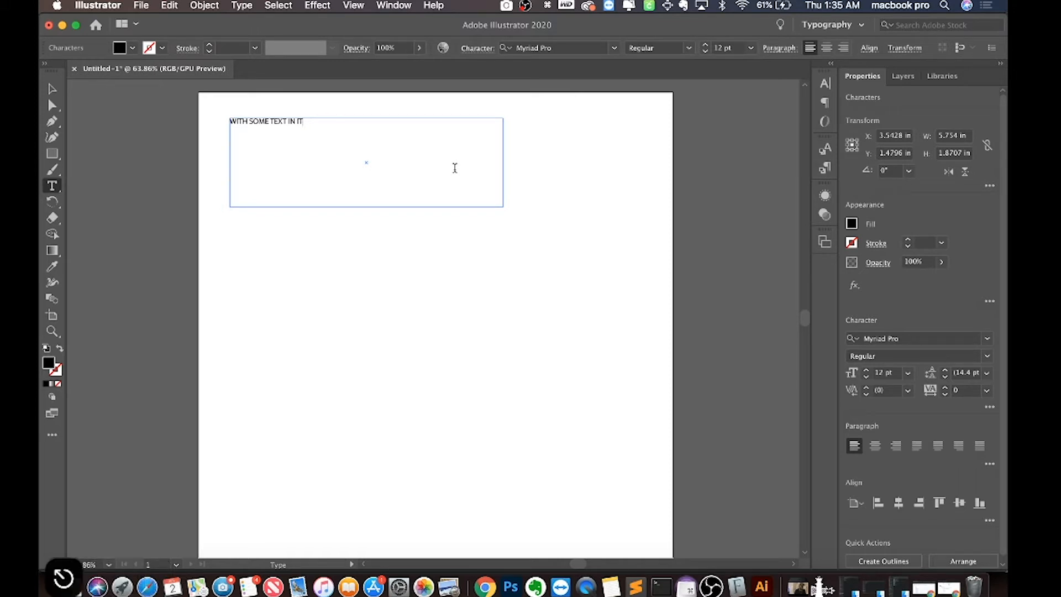
pyautogui.press('t')
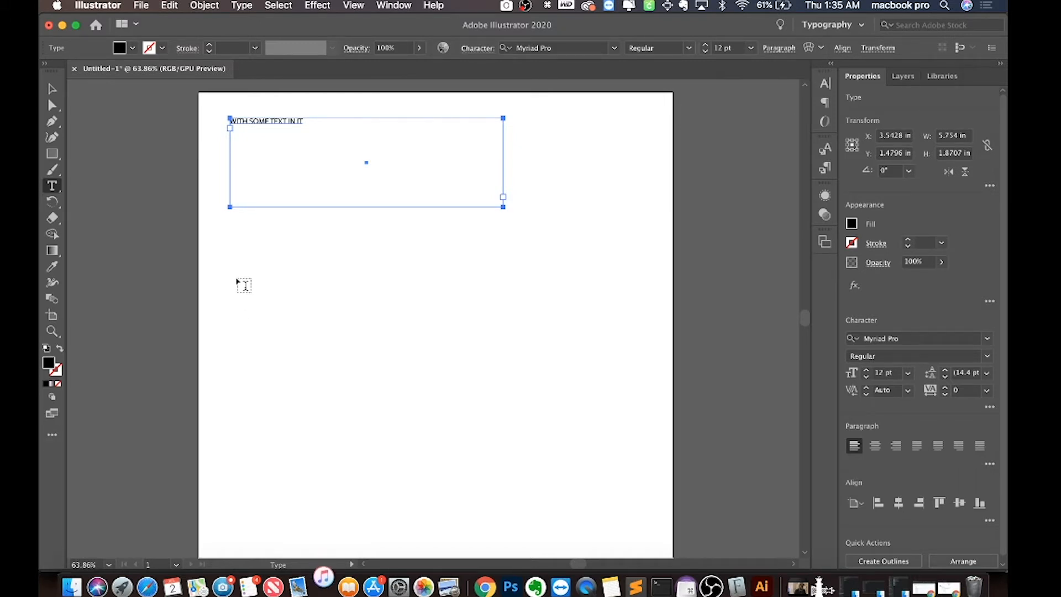
pyautogui.press('t')
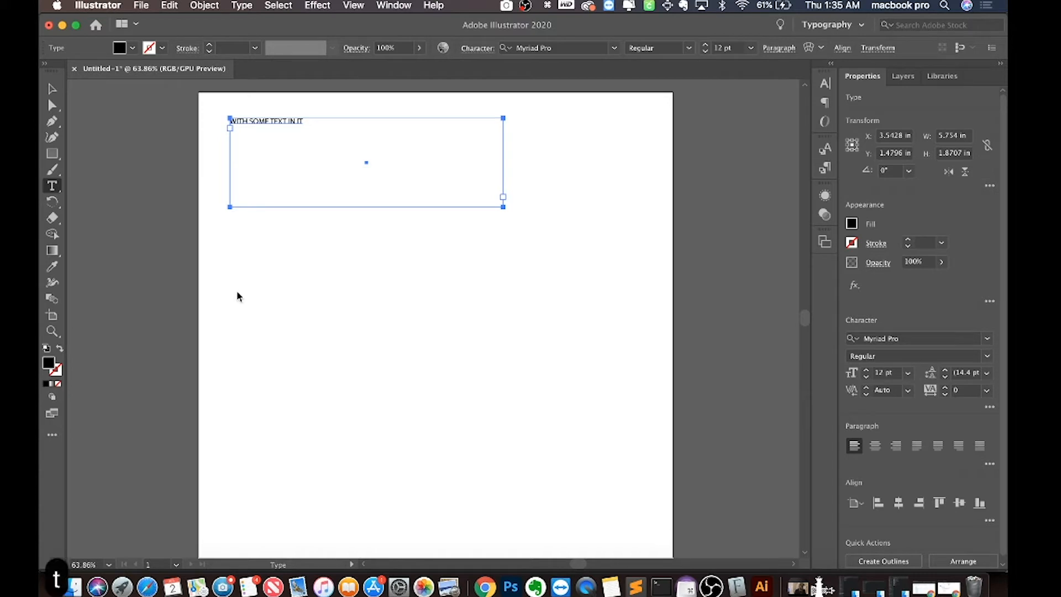
pyautogui.click(249, 301)
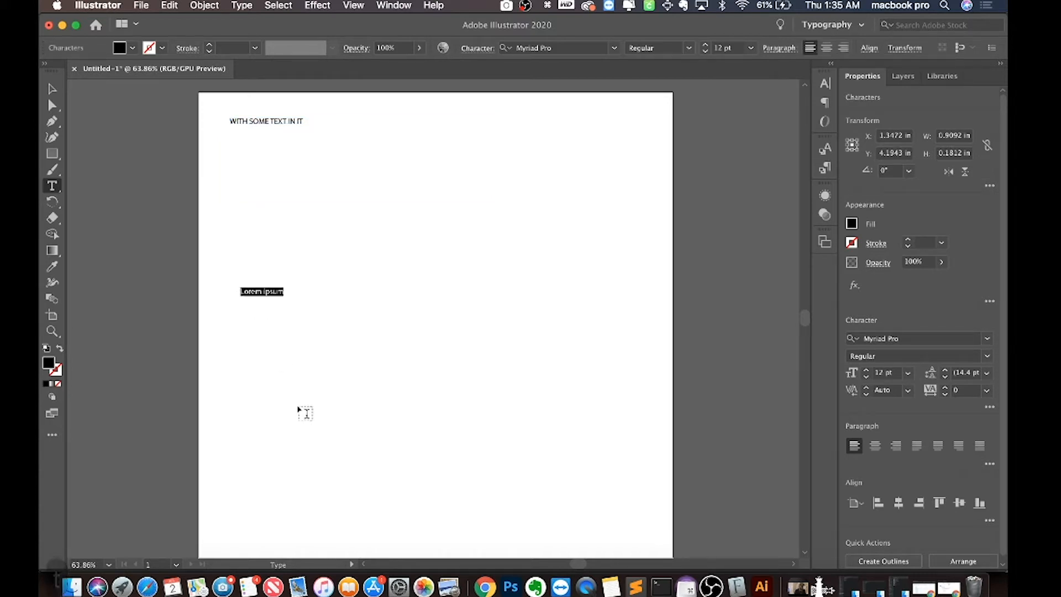
pyautogui.write('You')
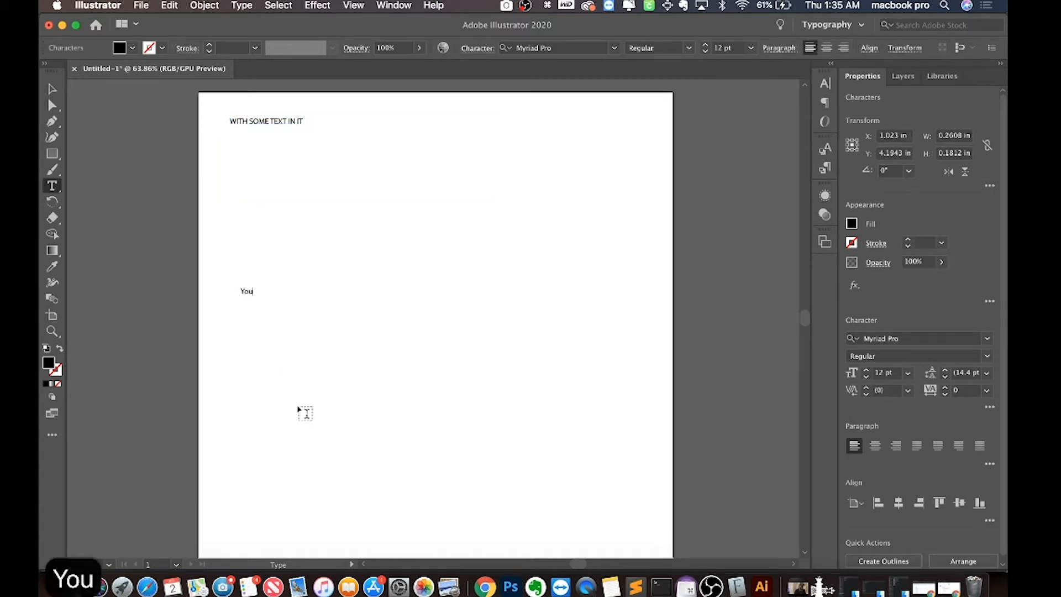
pyautogui.write('re goin')
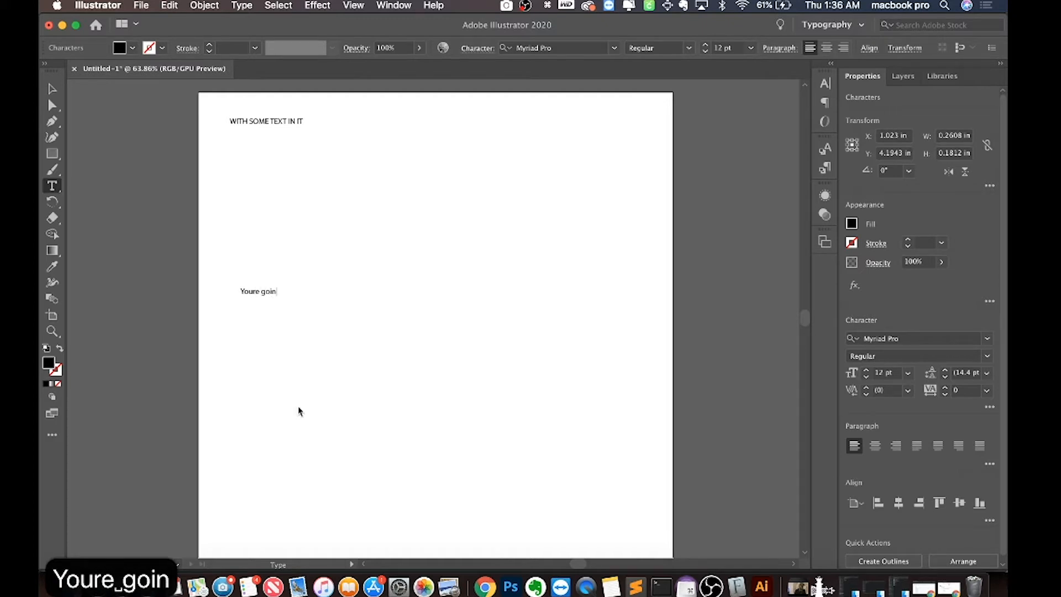
pyautogui.write('g to get a free line. ')
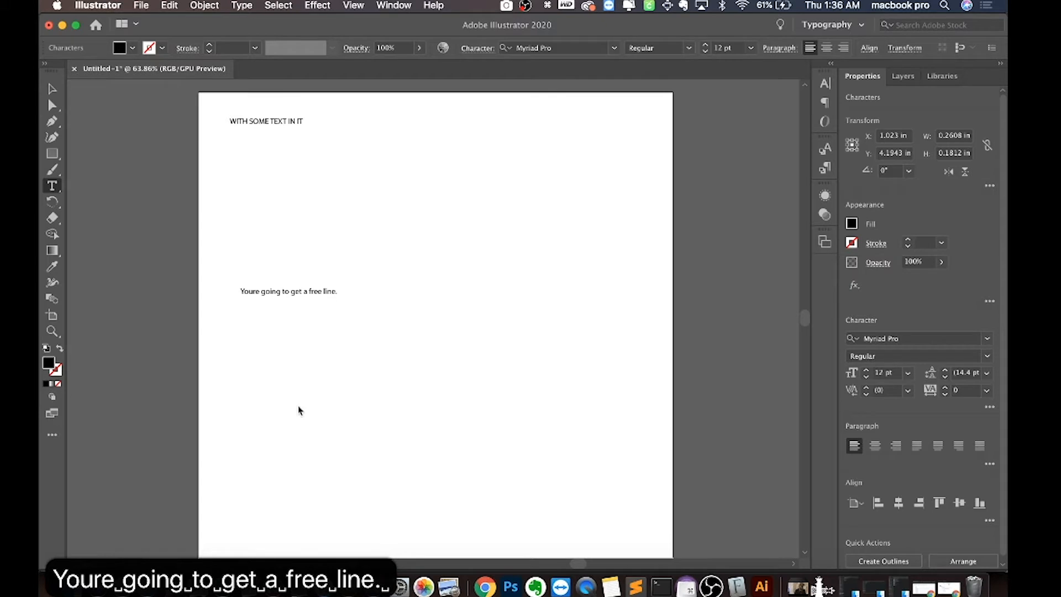
pyautogui.write('NO BOX')
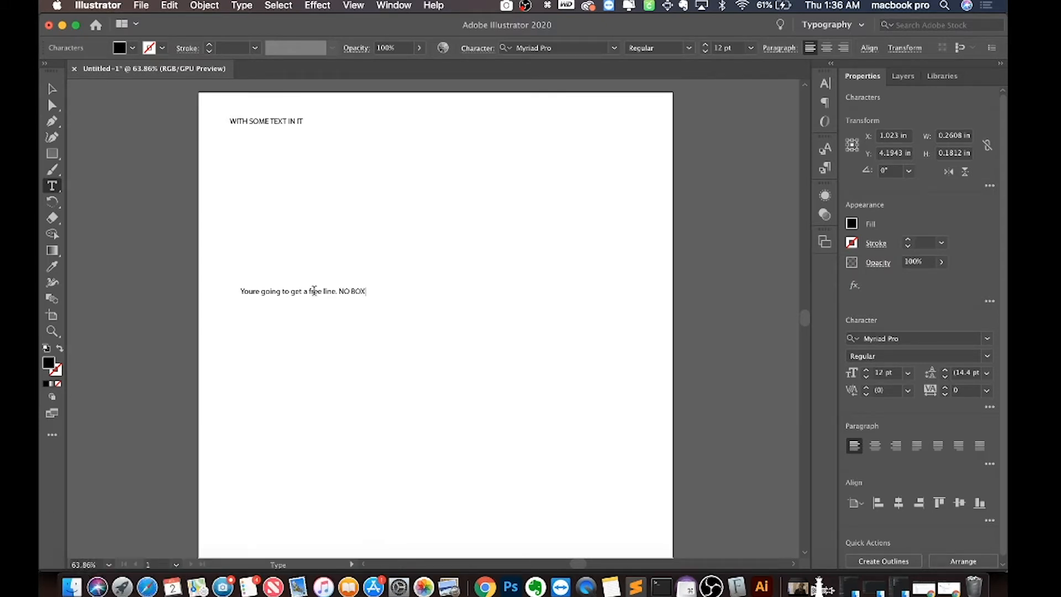
pyautogui.press('Escape')
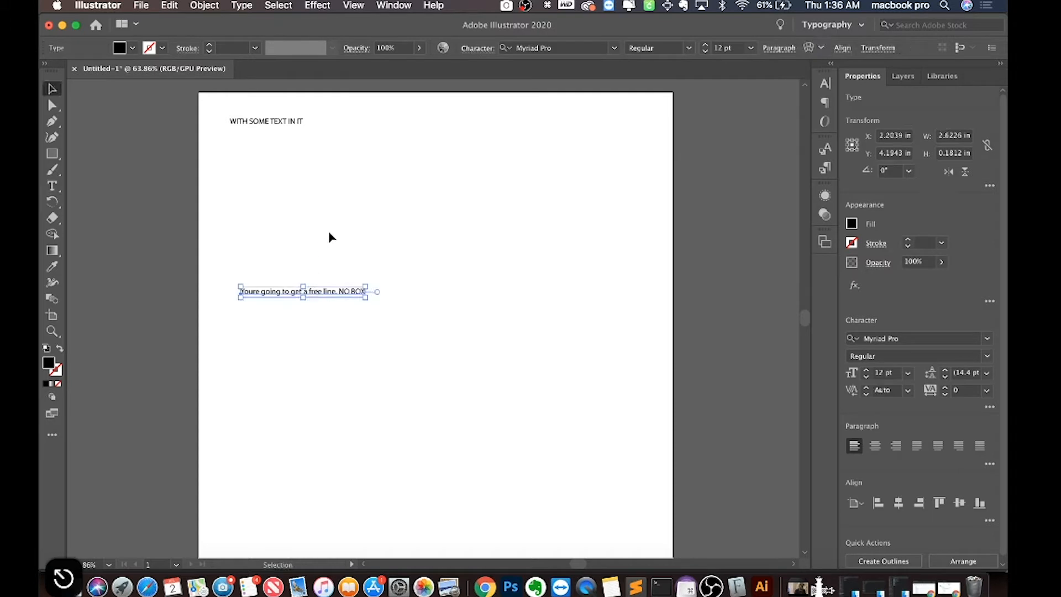
pyautogui.press('BackSpace')
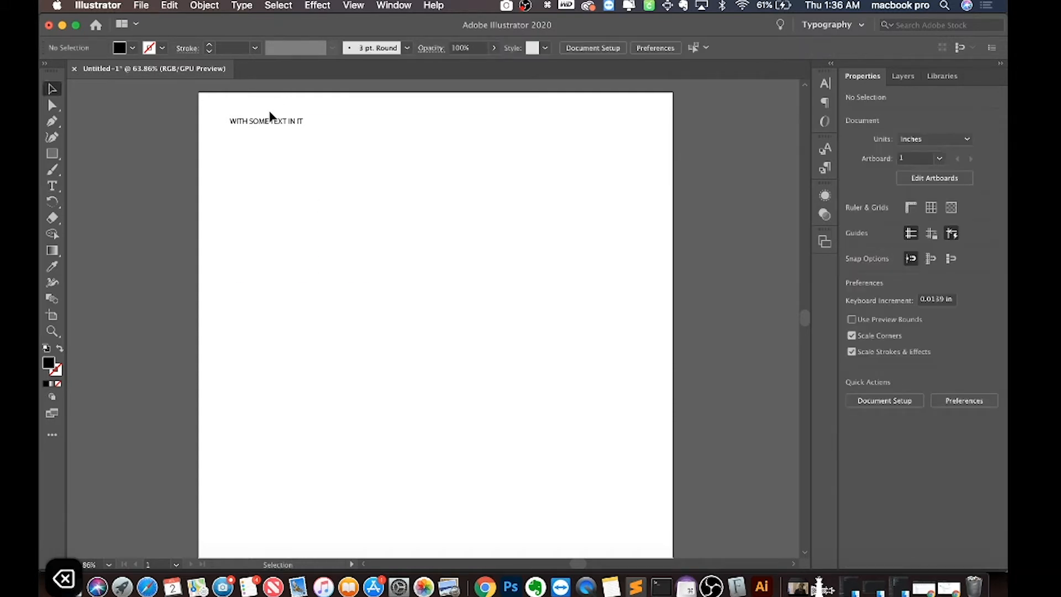
pyautogui.click(269, 124)
# Delete the 'WITH SOME TEXT IN IT' box and open the Character panel
pyautogui.press('BackSpace')
pyautogui.press('t')
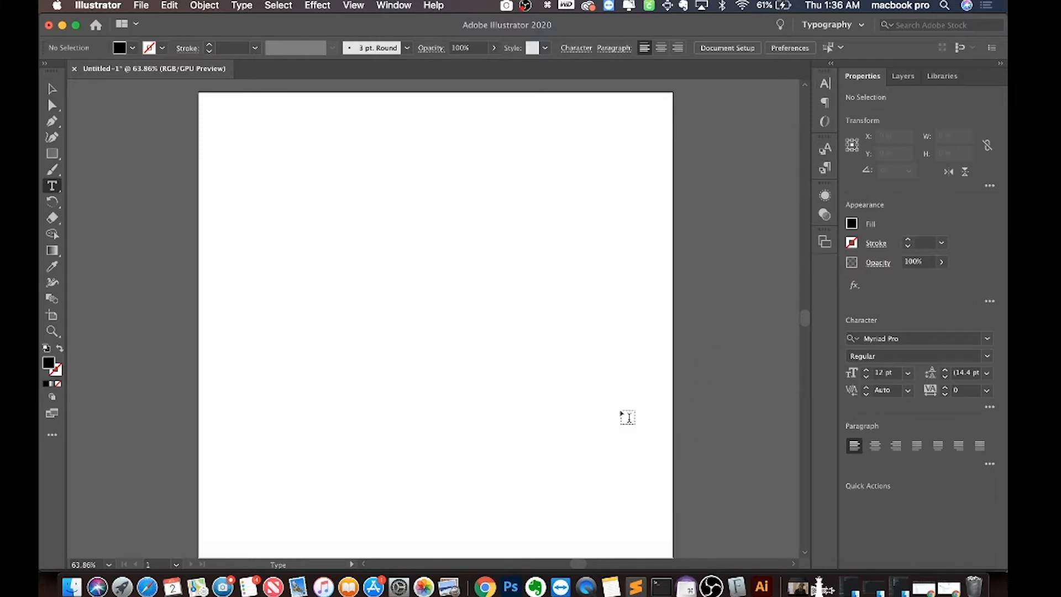
pyautogui.click(394, 6)
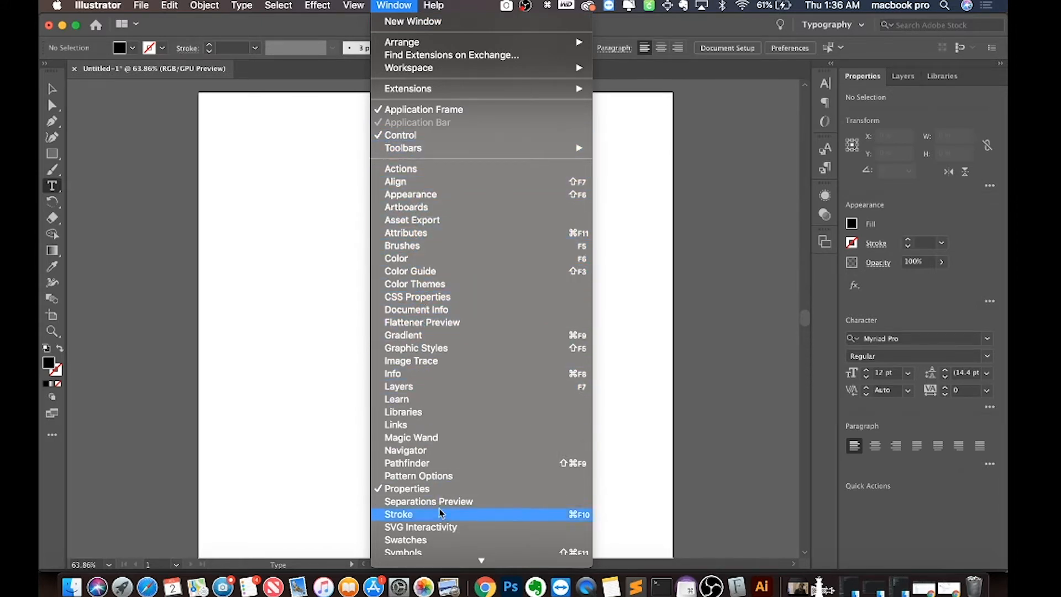
pyautogui.moveTo(439, 563)
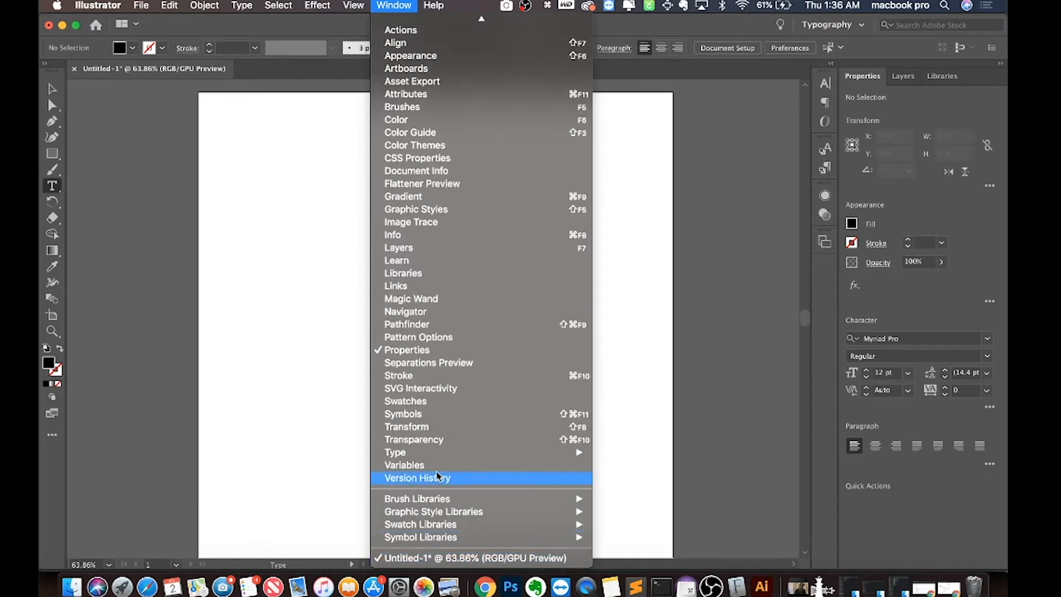
pyautogui.moveTo(427, 453)
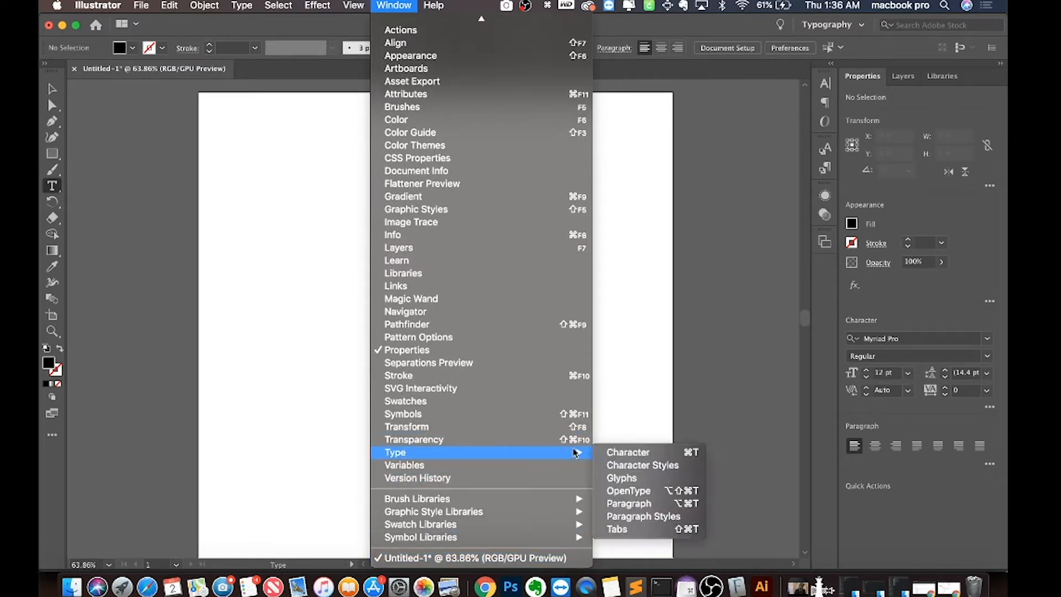
pyautogui.click(661, 452)
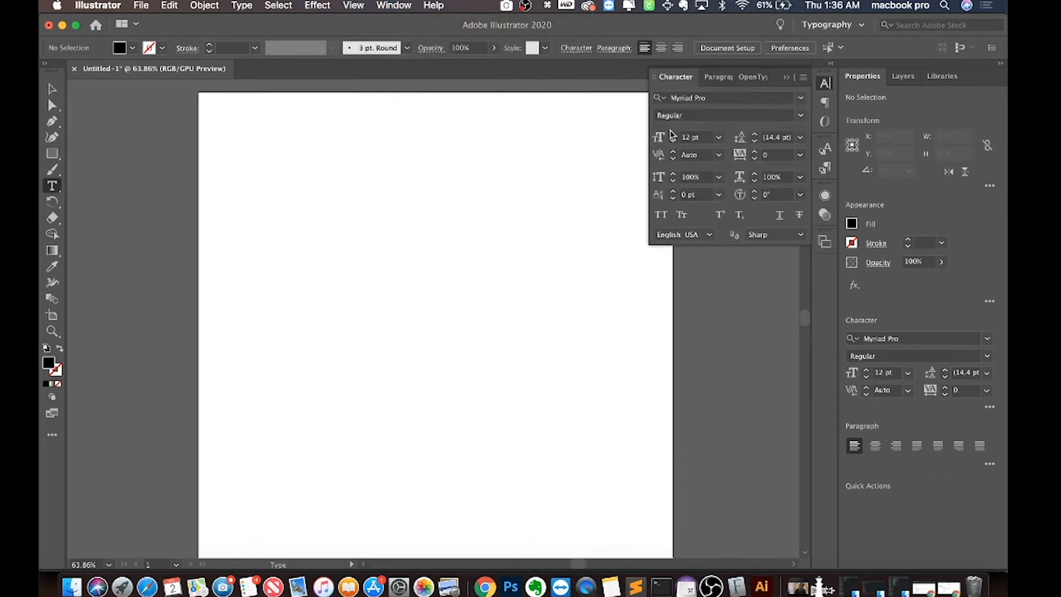
# Close the Character panel, then reopen it via Window > Type > Character
pyautogui.click(825, 84)
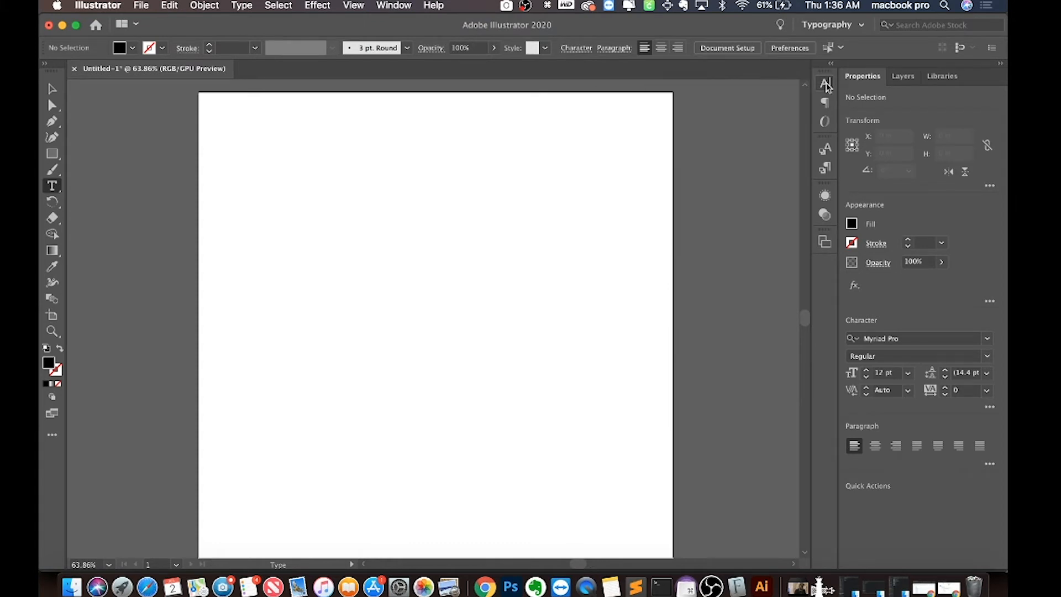
pyautogui.click(392, 6)
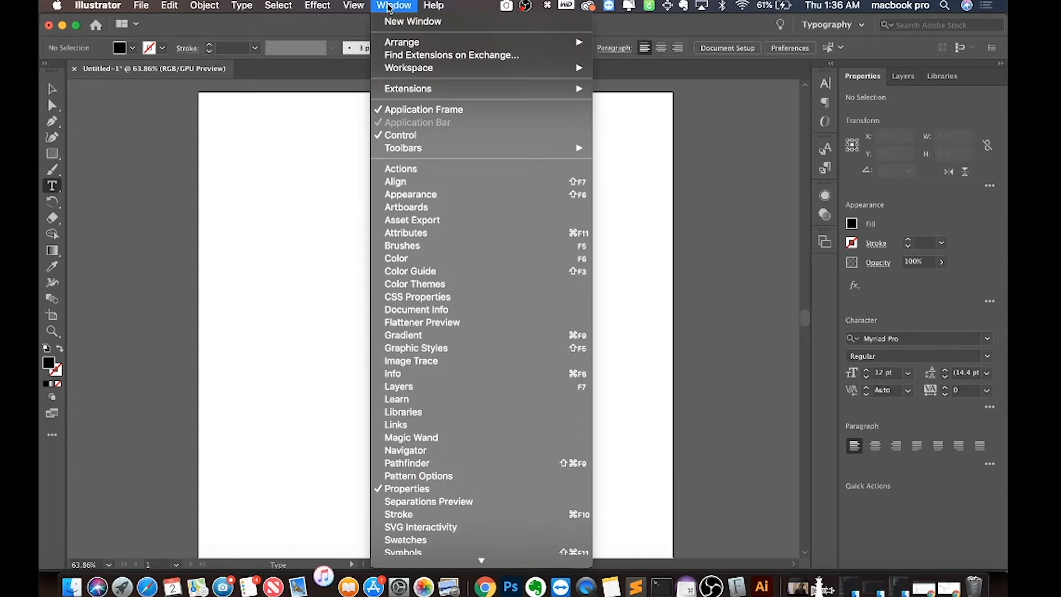
pyautogui.scroll(-5, 405, 353)
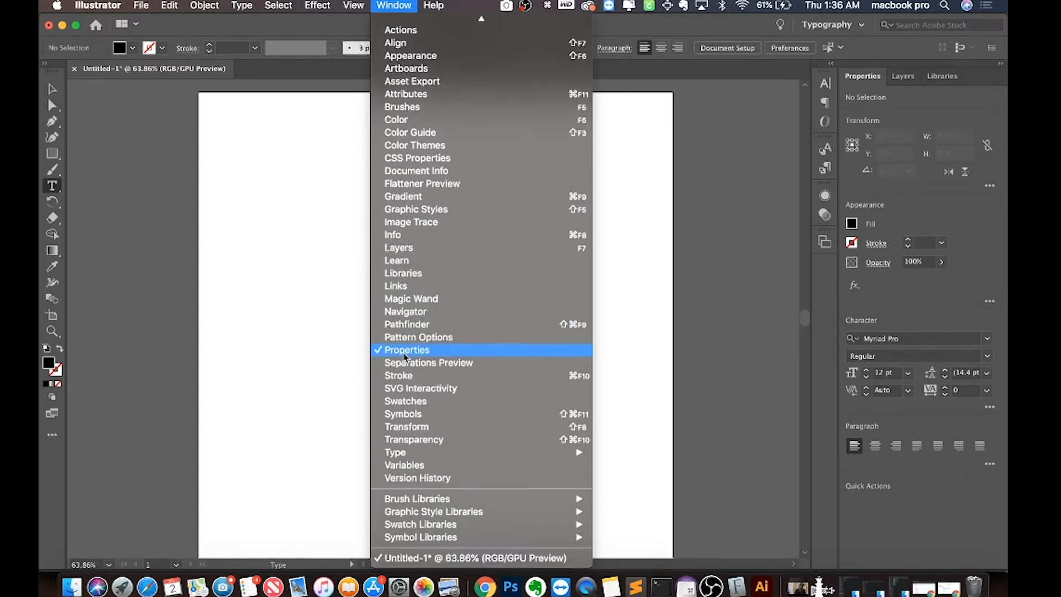
pyautogui.moveTo(405, 454)
pyautogui.click(615, 452)
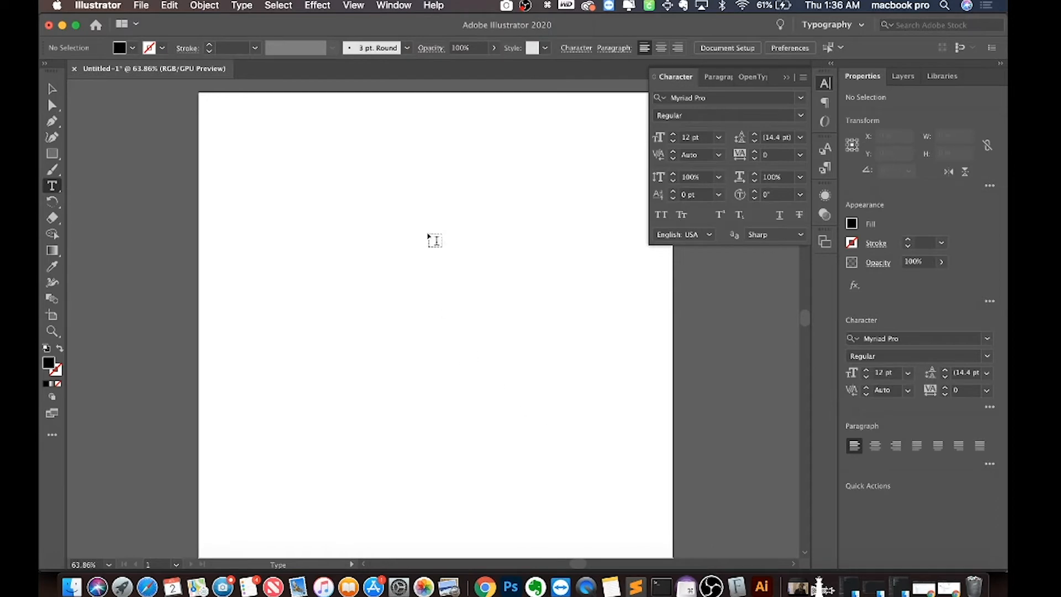
# Search the font family list for 'leng' and apply LingLengLang Regular
pyautogui.click(803, 99)
pyautogui.scroll(-20, 768, 289)
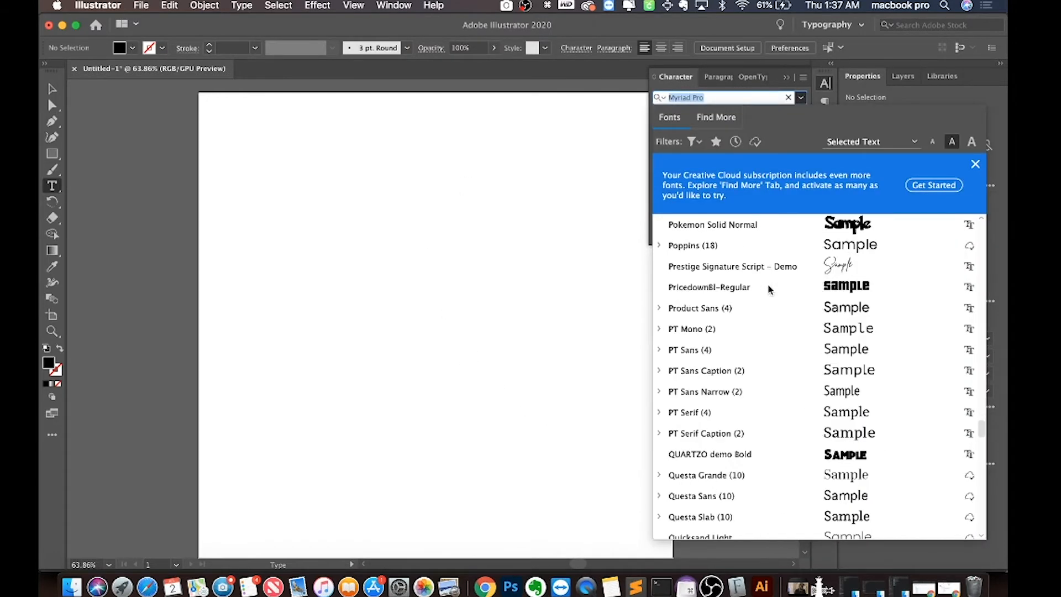
pyautogui.scroll(-20, 768, 289)
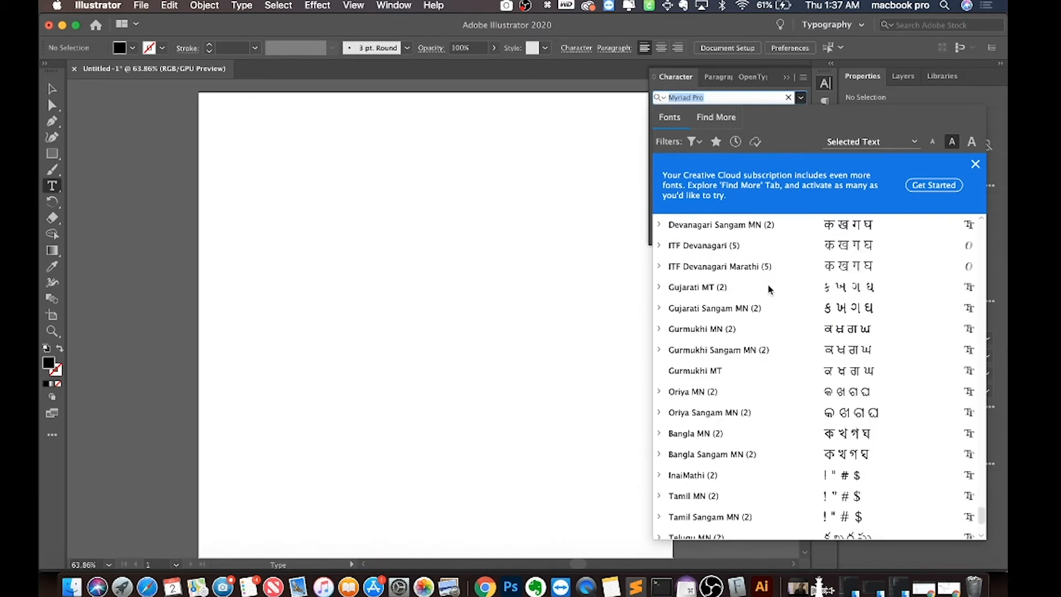
pyautogui.scroll(20, 768, 289)
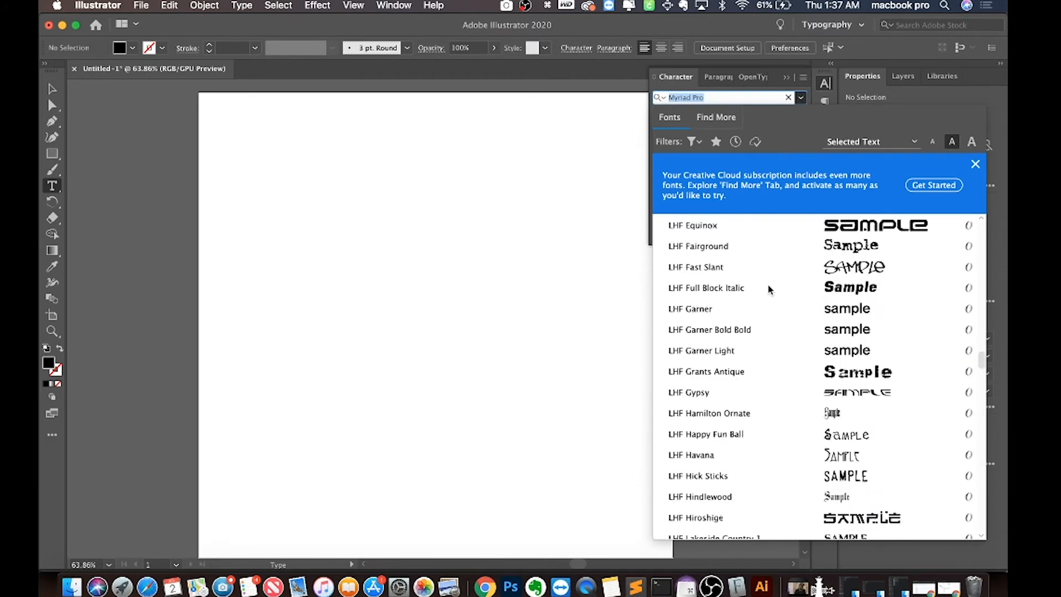
pyautogui.scroll(15, 768, 289)
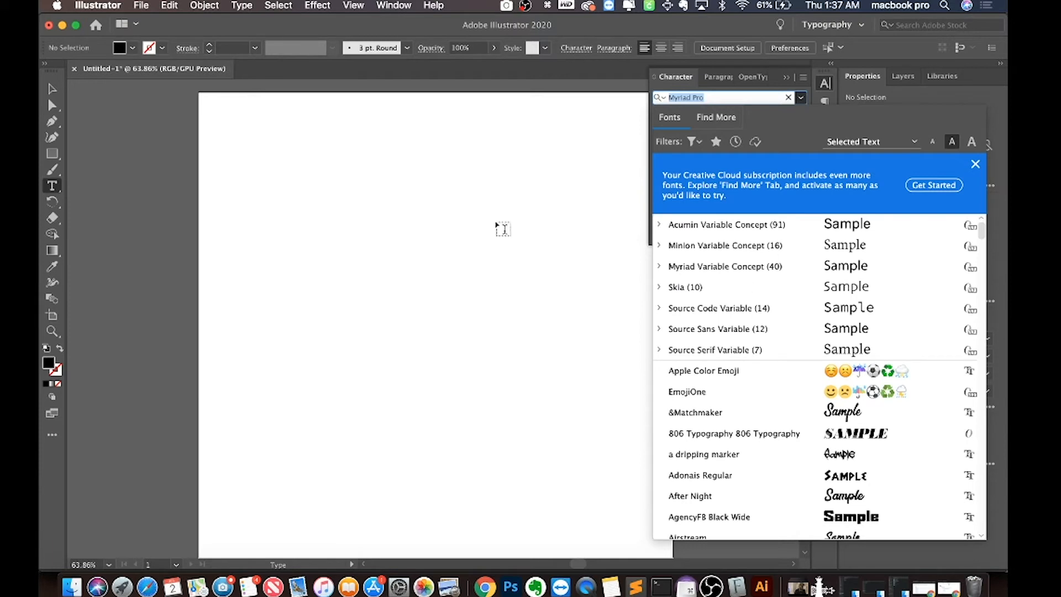
pyautogui.write('lend')
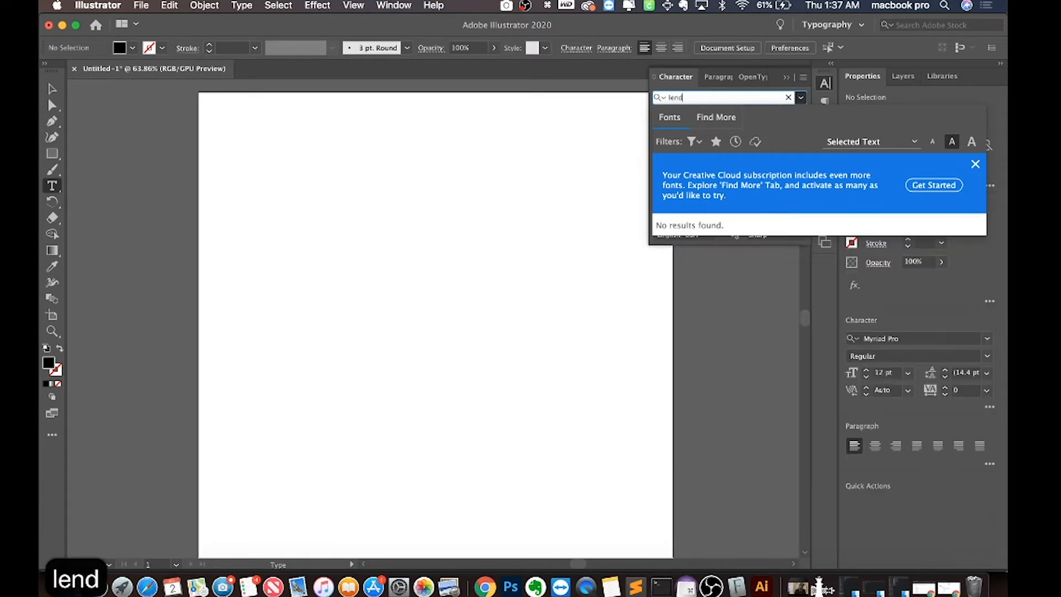
pyautogui.press('BackSpace')
pyautogui.write('g')
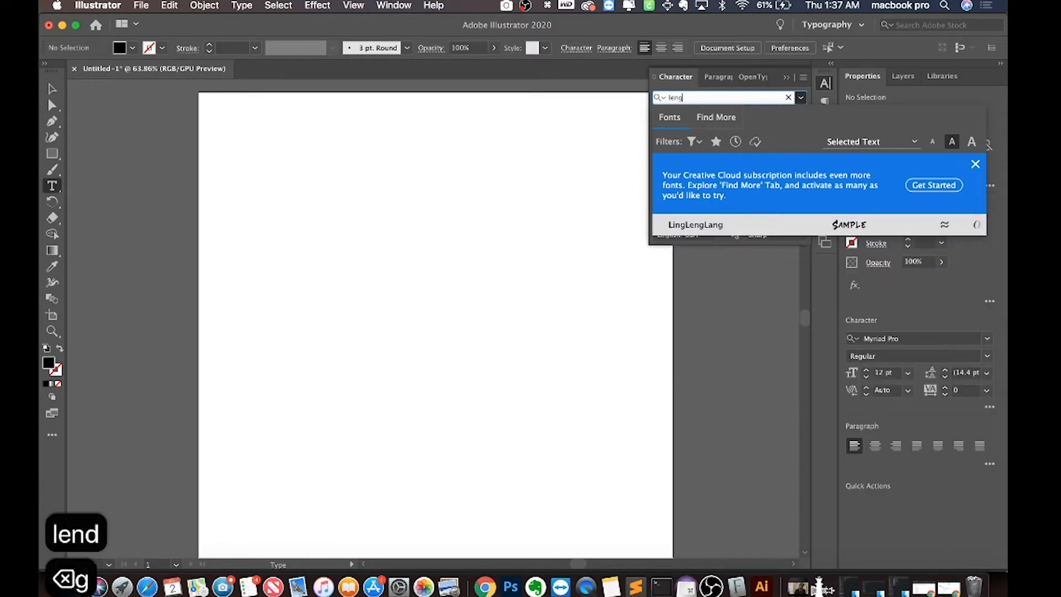
pyautogui.click(686, 226)
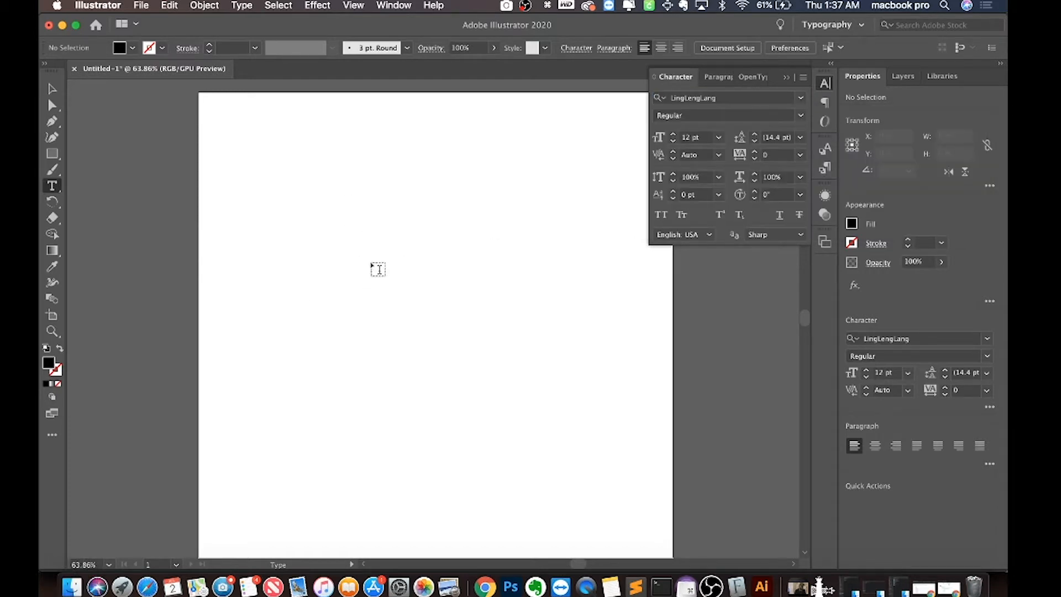
pyautogui.press('v')
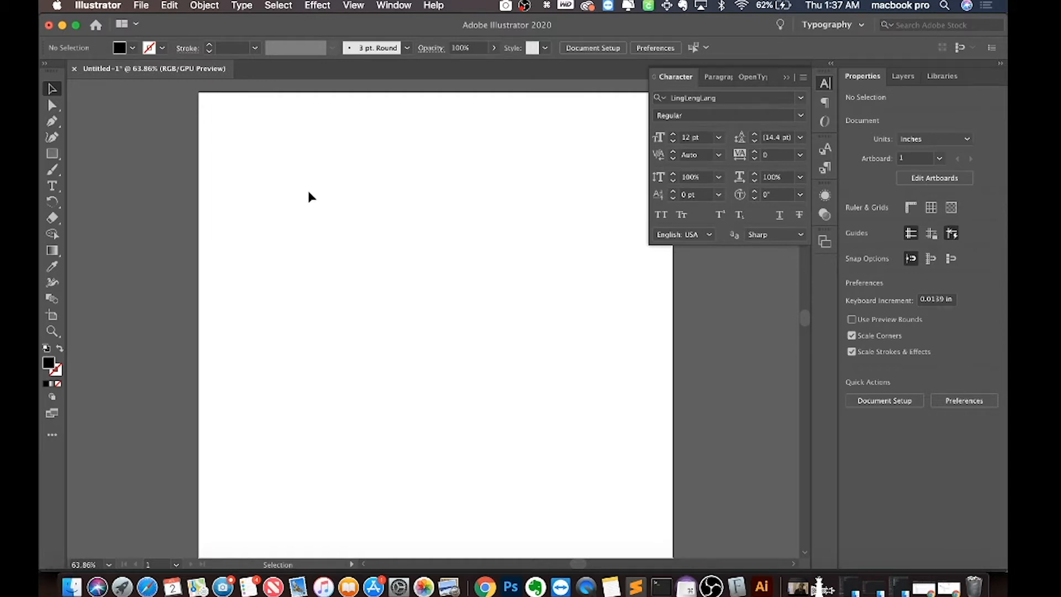
# Type a trial rico / youtube text object, then delete the garbled result
pyautogui.press('t')
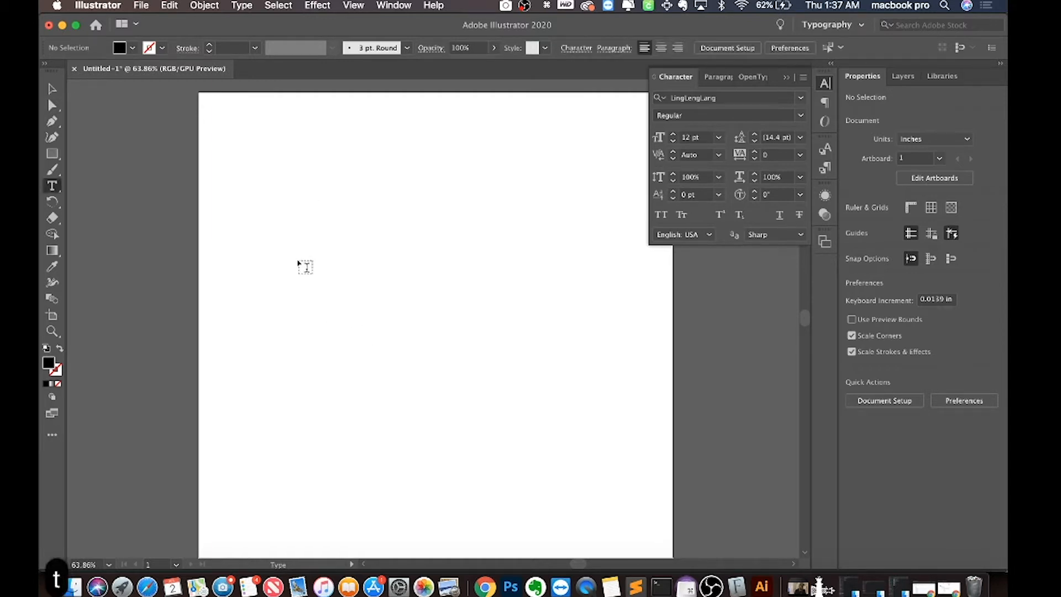
pyautogui.click(264, 157)
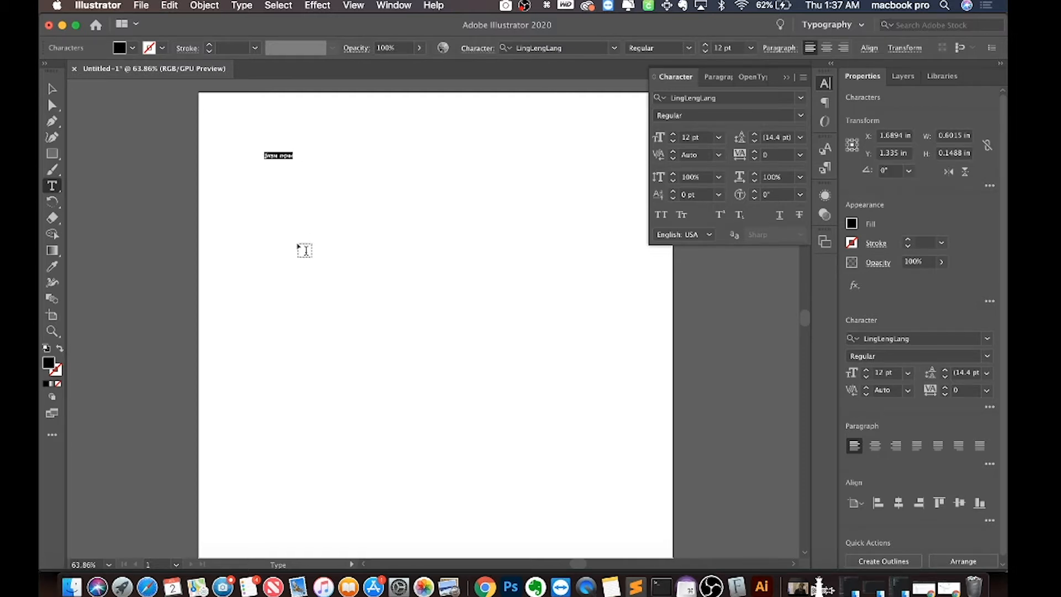
pyautogui.write('rico')
pyautogui.press('Return')
pyautogui.write('youtu')
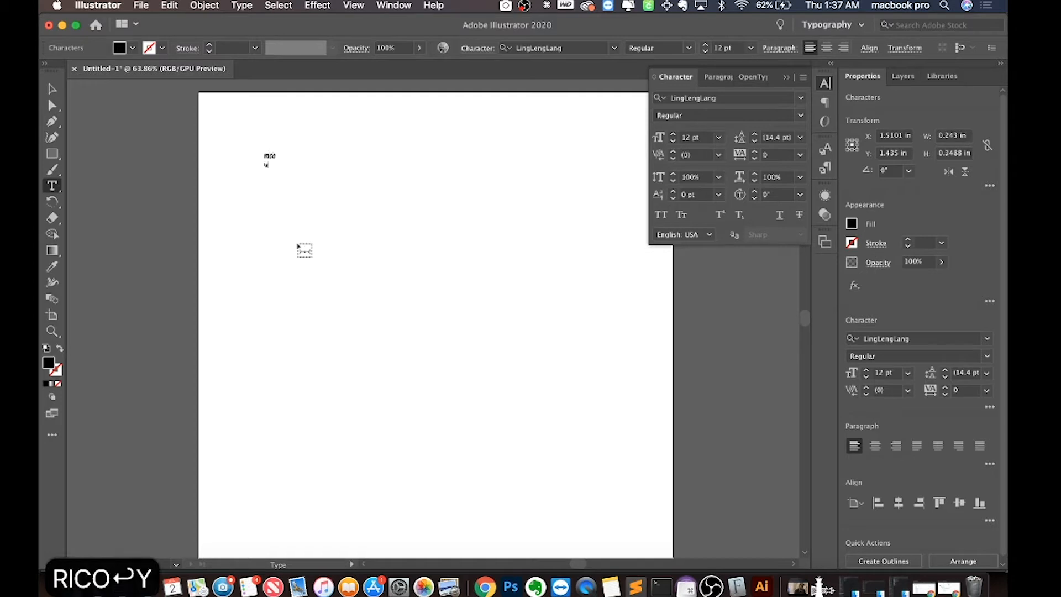
pyautogui.write('be')
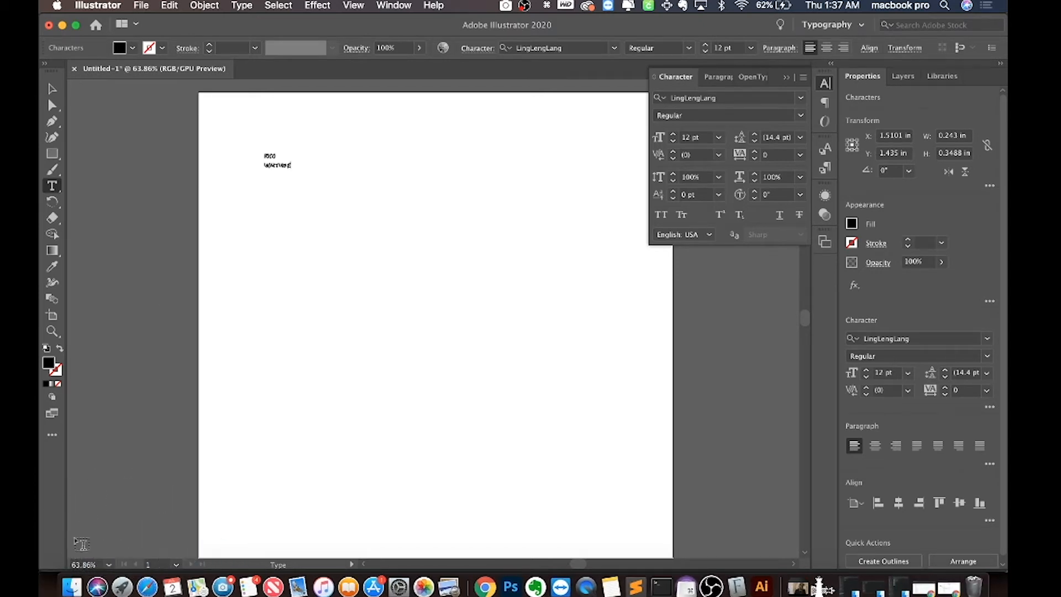
pyautogui.write('dfadda')
pyautogui.press('Escape')
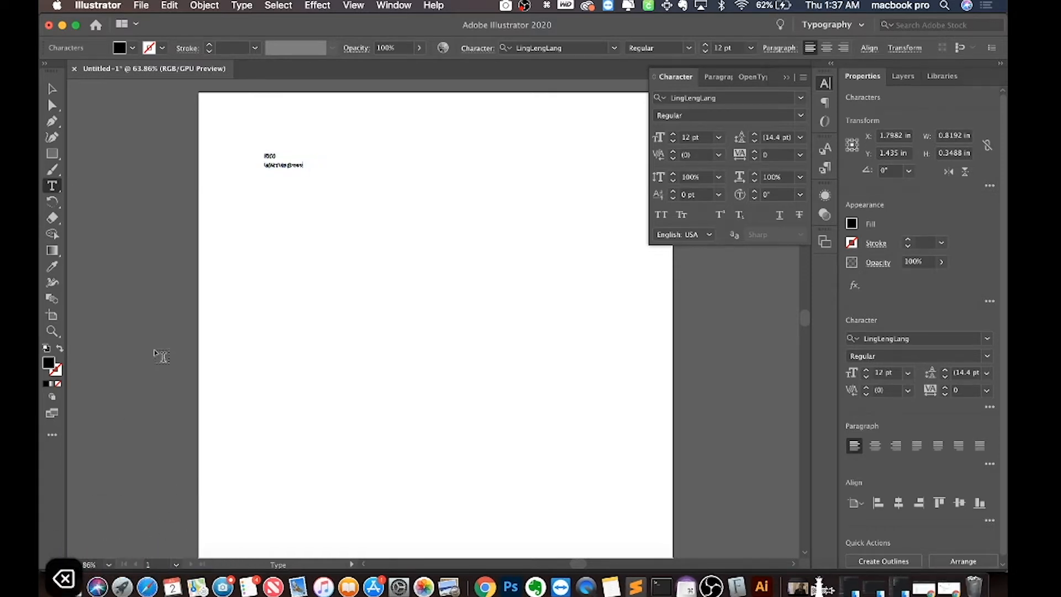
pyautogui.press('BackSpace')
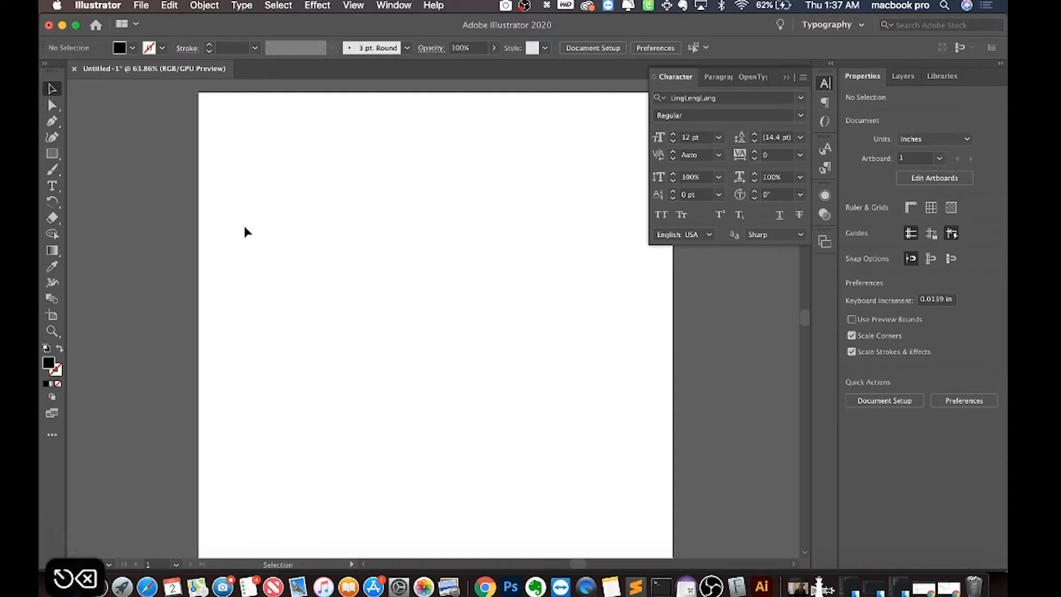
# Place a new text object reading RICO over YOUTUBE near the top left and select it
pyautogui.press('t')
pyautogui.click(277, 166)
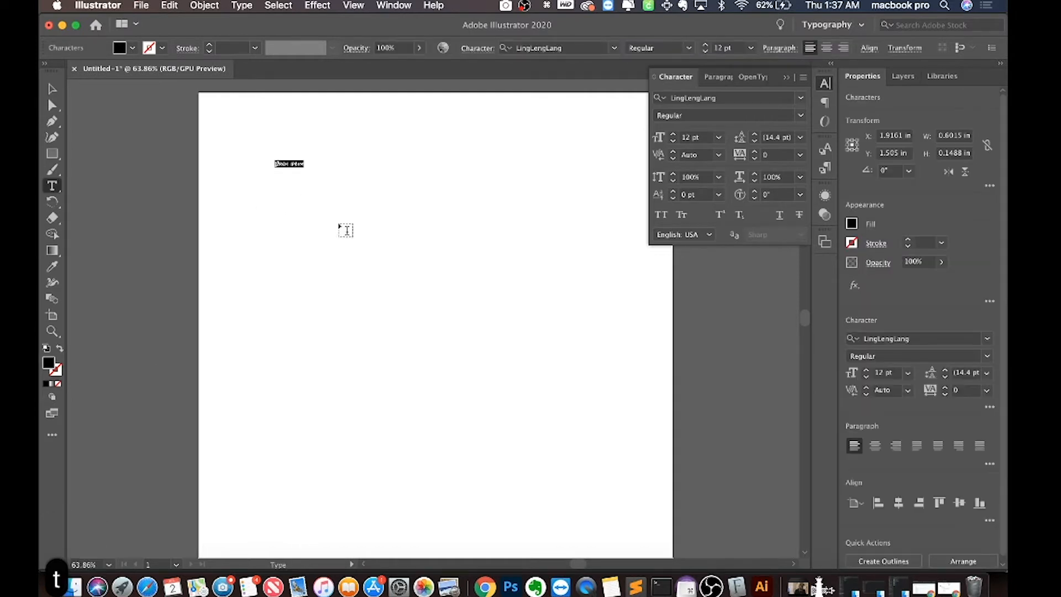
pyautogui.write('RICO')
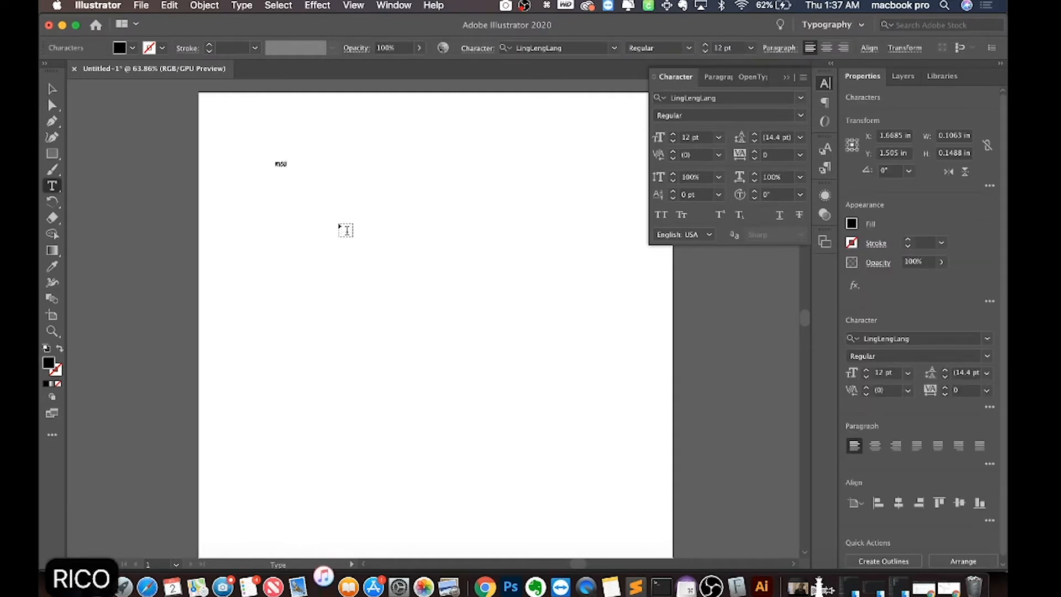
pyautogui.press('Return')
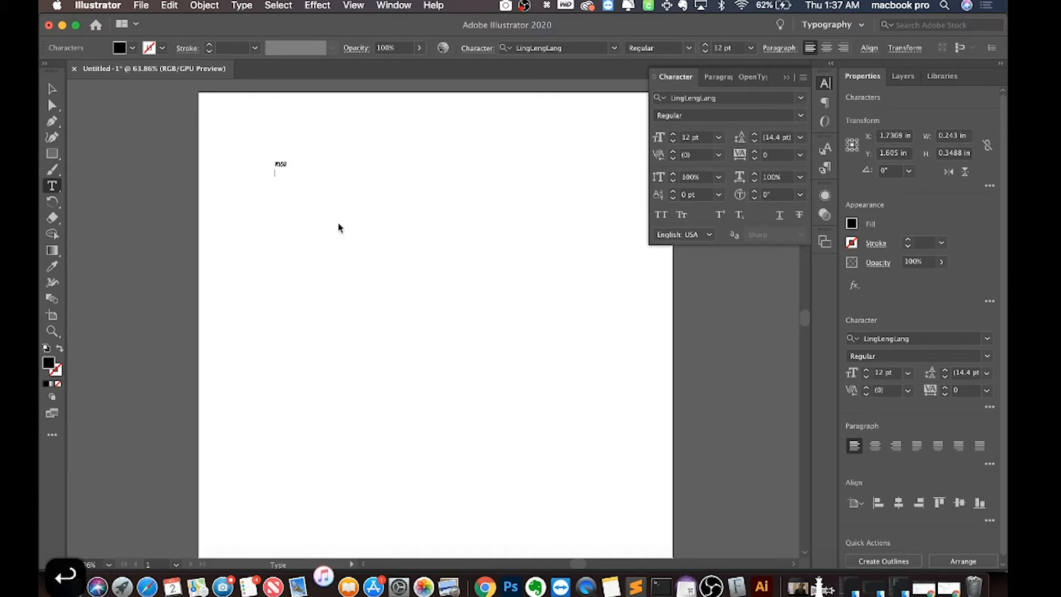
pyautogui.write('COPELAND')
pyautogui.press('BackSpace')
pyautogui.press('BackSpace')
pyautogui.press('BackSpace')
pyautogui.press('BackSpace')
pyautogui.press('BackSpace')
pyautogui.press('BackSpace')
pyautogui.press('BackSpace')
pyautogui.press('BackSpace')
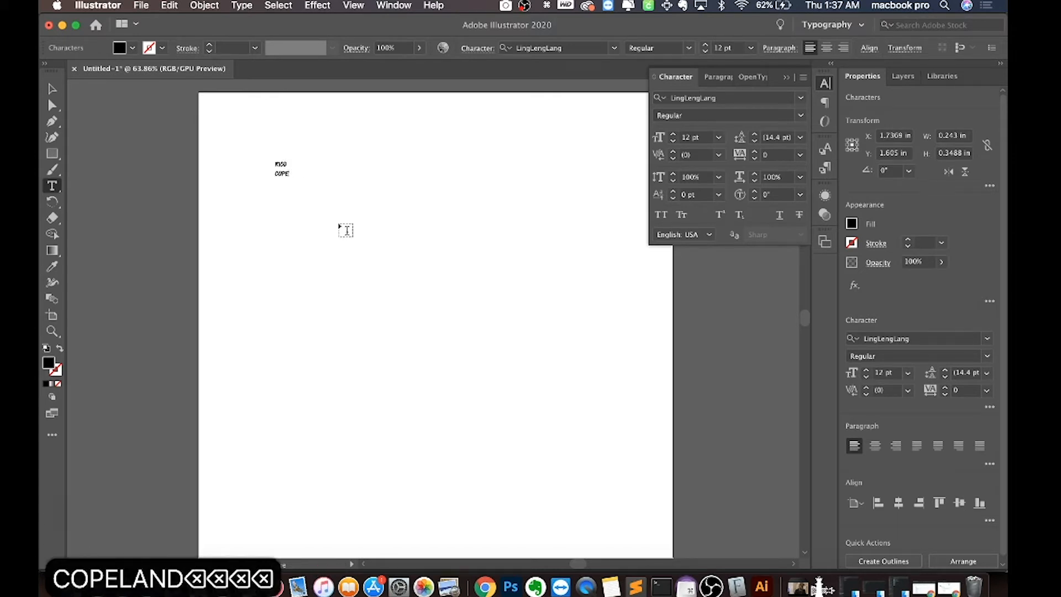
pyautogui.write('UYOUTUB')
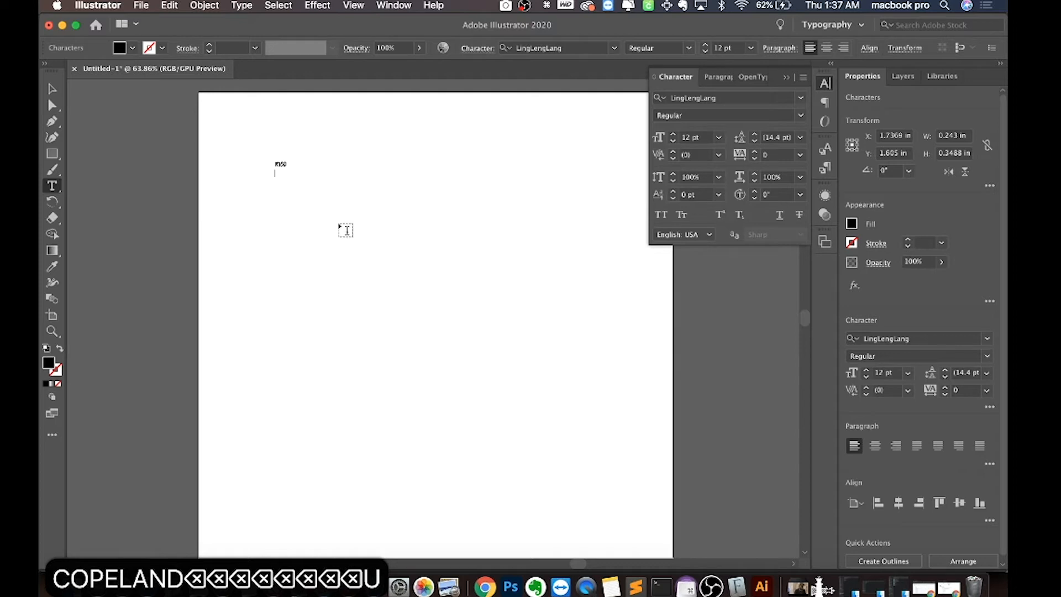
pyautogui.write('E')
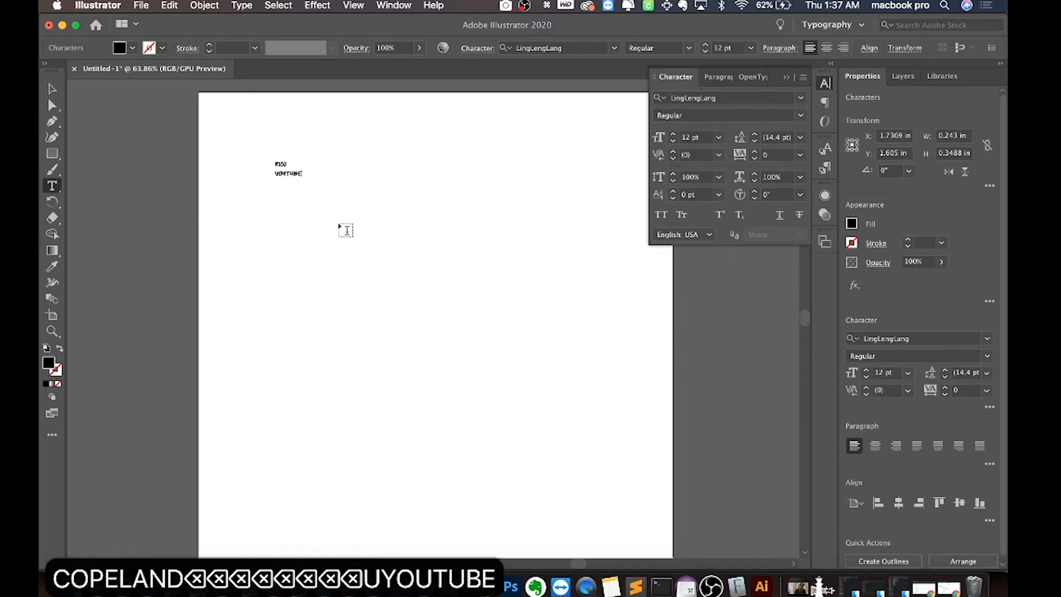
pyautogui.click(55, 86)
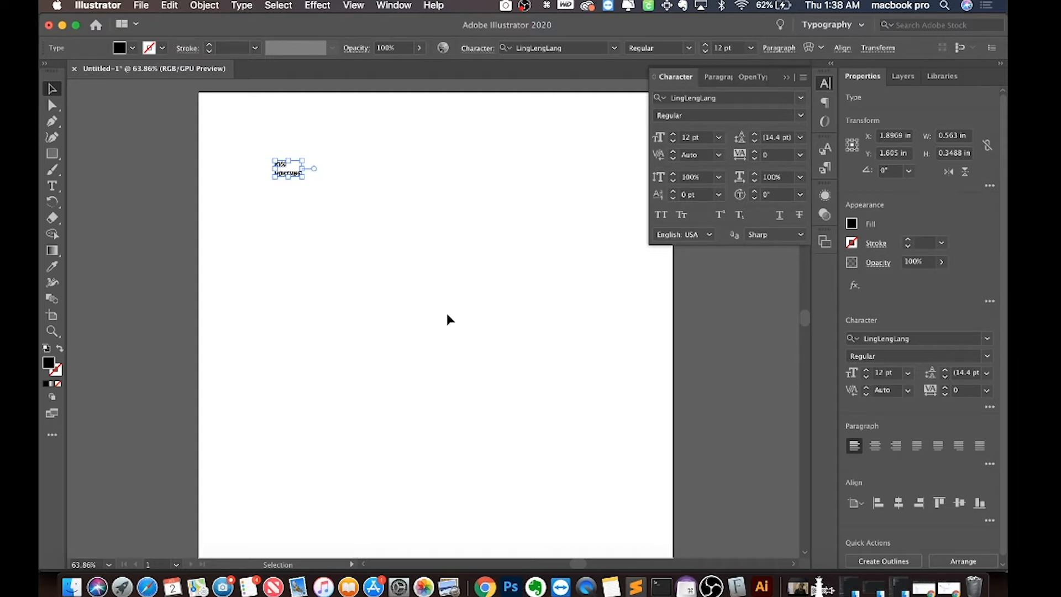
# Set the text's font size to 100 pt in the Character panel
pyautogui.click(699, 140)
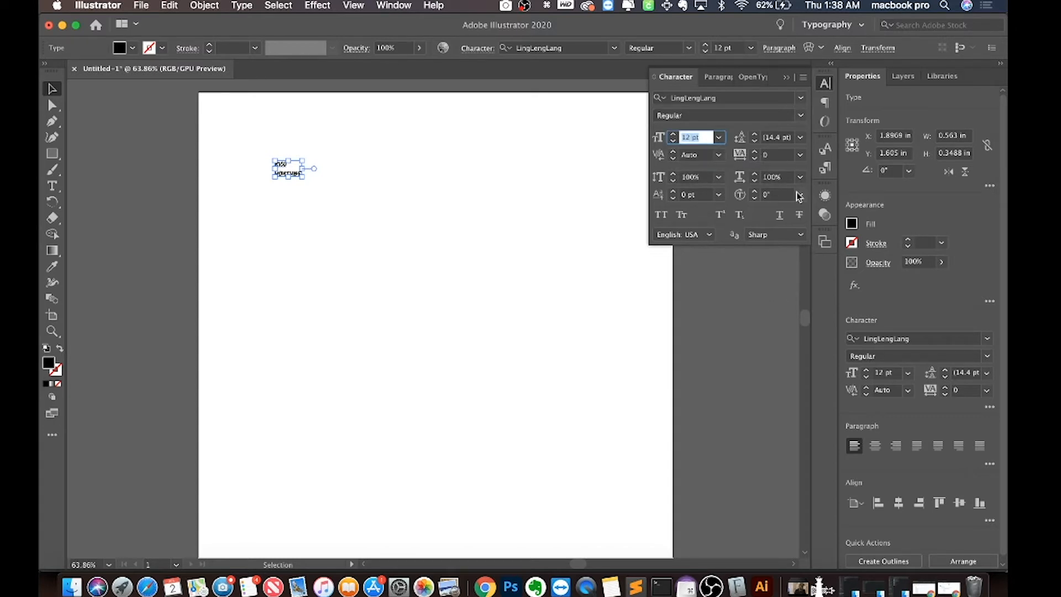
pyautogui.write('100')
pyautogui.press('Tab')
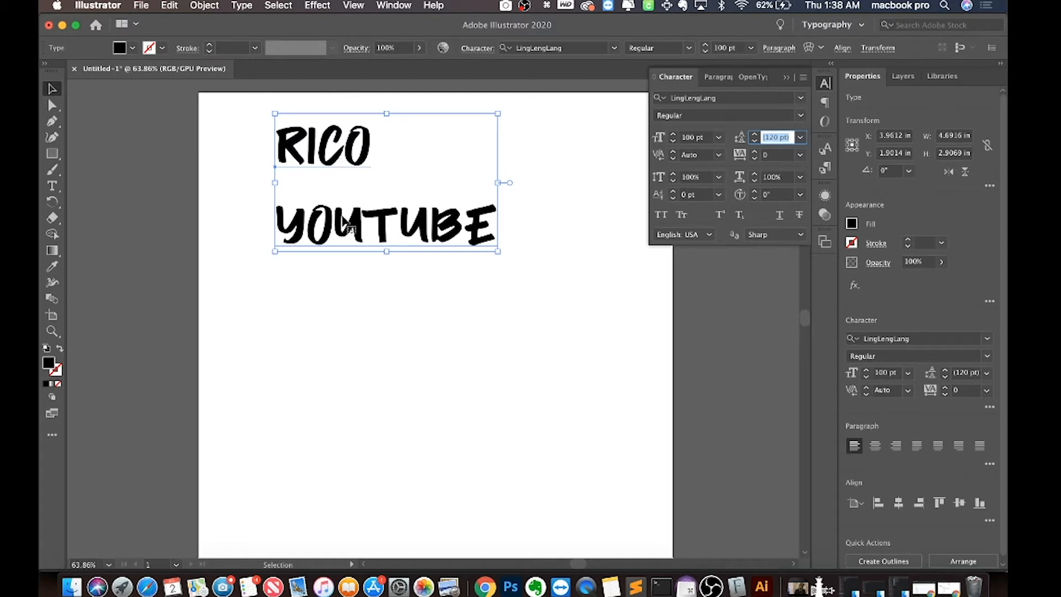
# Try retyping the RICO line, then undo the accidental edit
pyautogui.tripleClick(331, 142)
pyautogui.write('Ric')
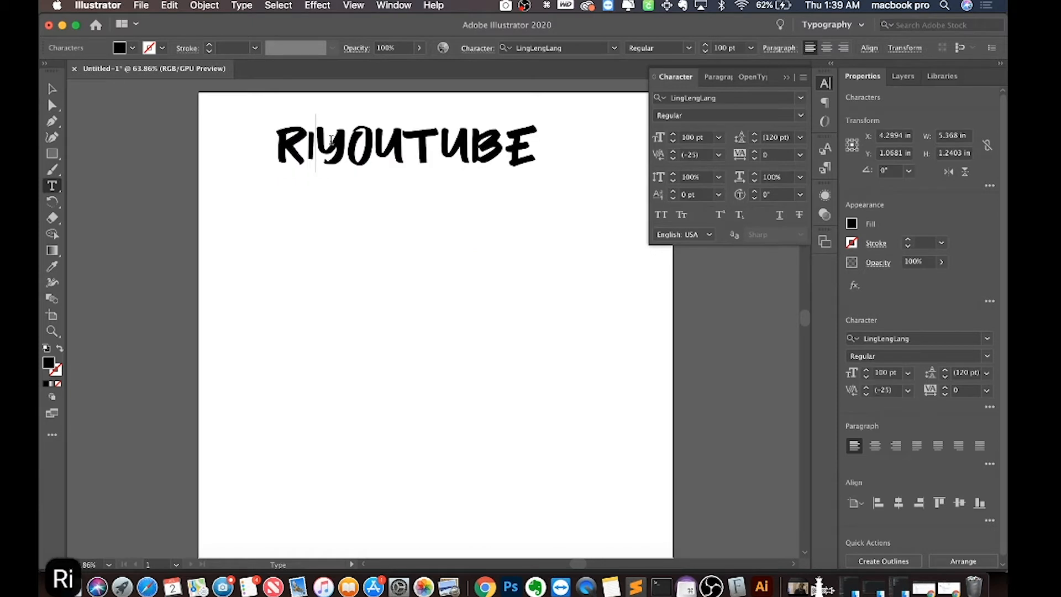
pyautogui.press('BackSpace')
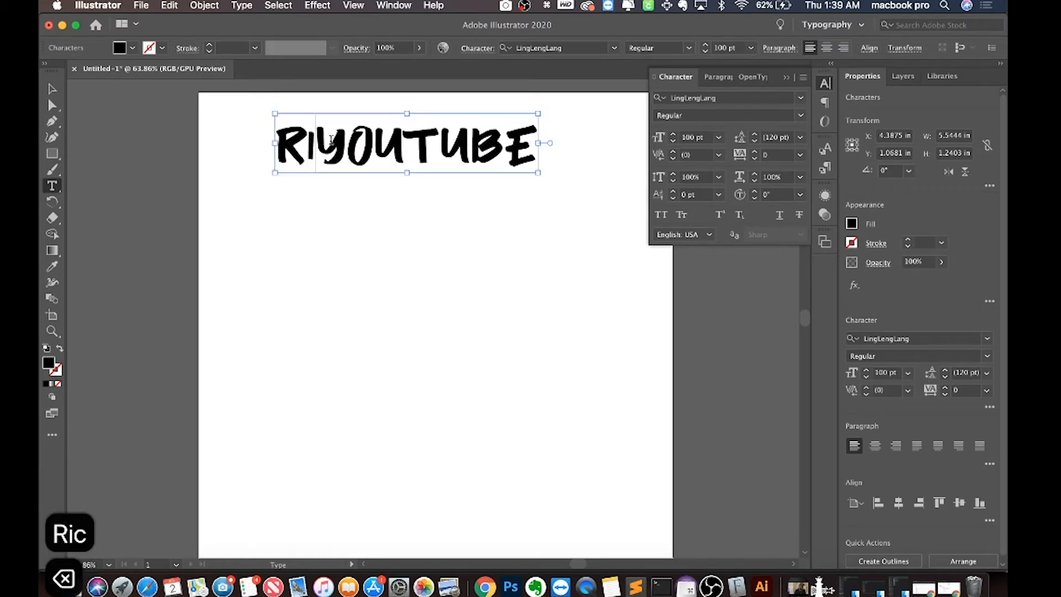
pyautogui.press('super+z')
pyautogui.press('super+z')
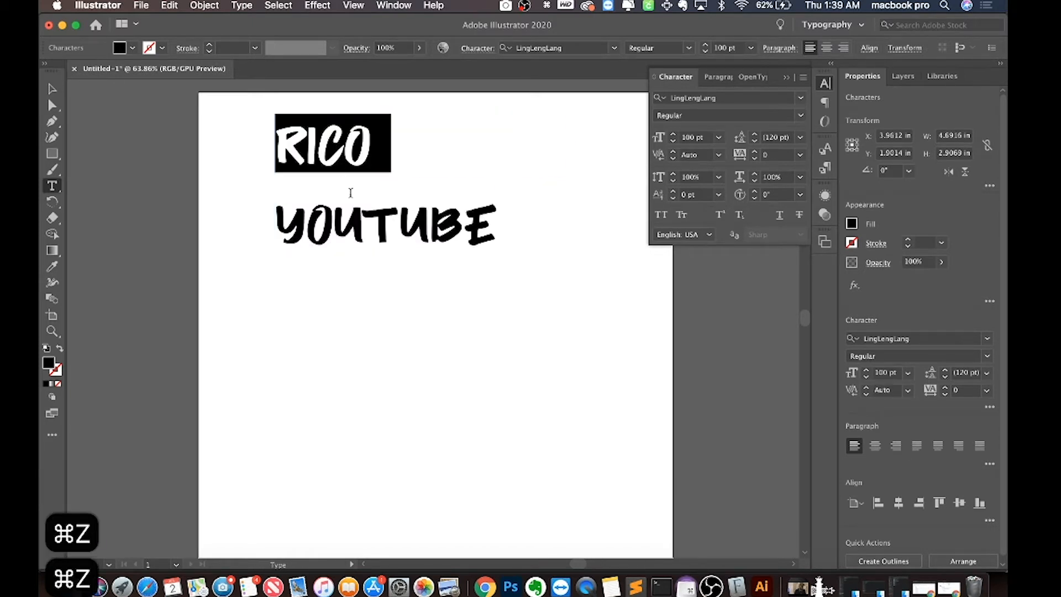
pyautogui.click(345, 147)
pyautogui.click(369, 148)
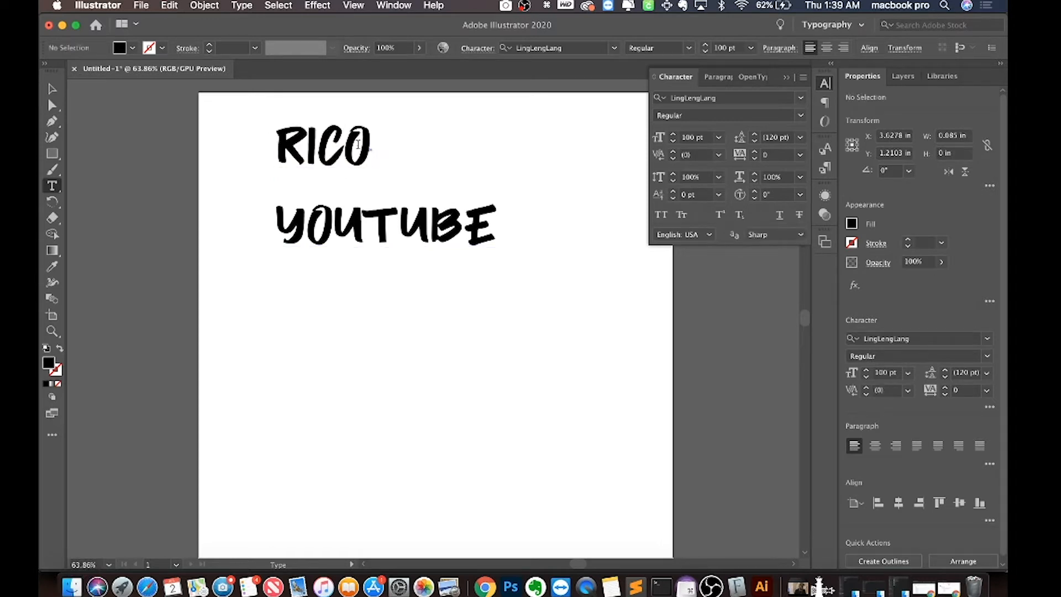
pyautogui.press('Escape')
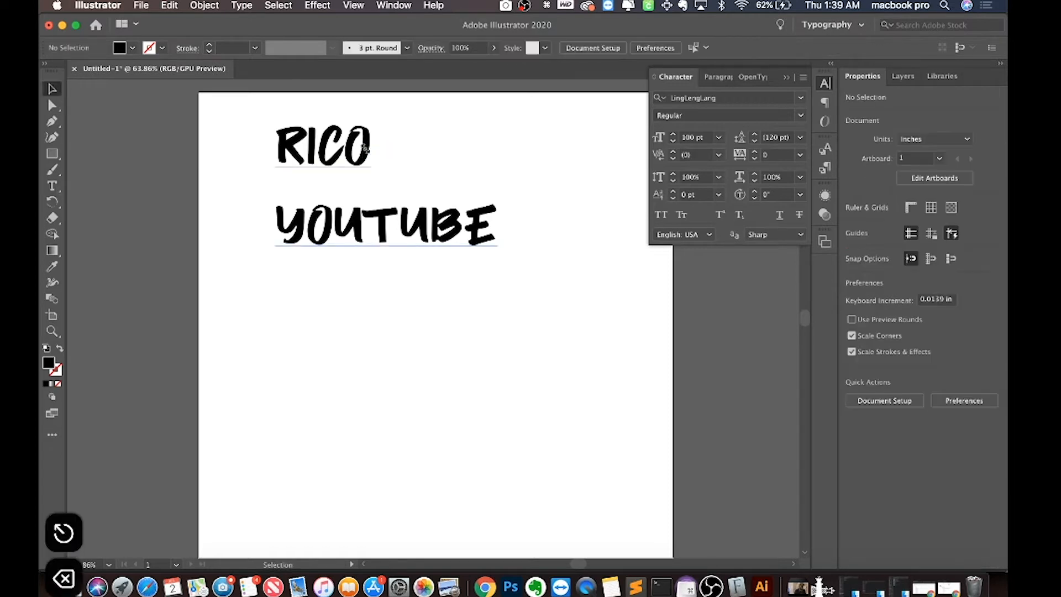
# Retype RICO and put RICO and YOUTUBE back on separate lines
pyautogui.click(345, 158)
pyautogui.doubleClick(344, 153)
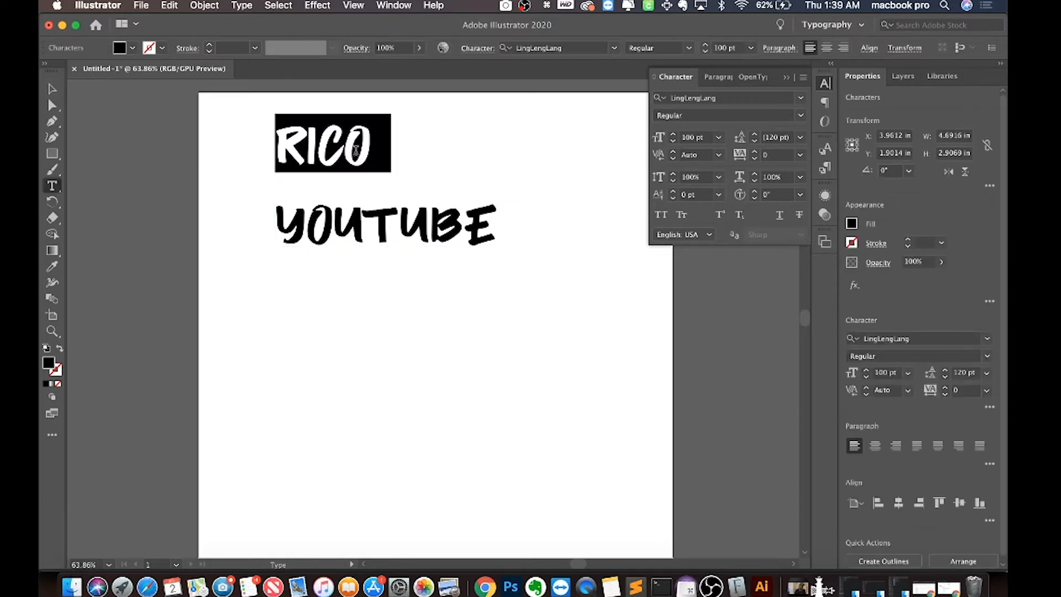
pyautogui.write('Rico')
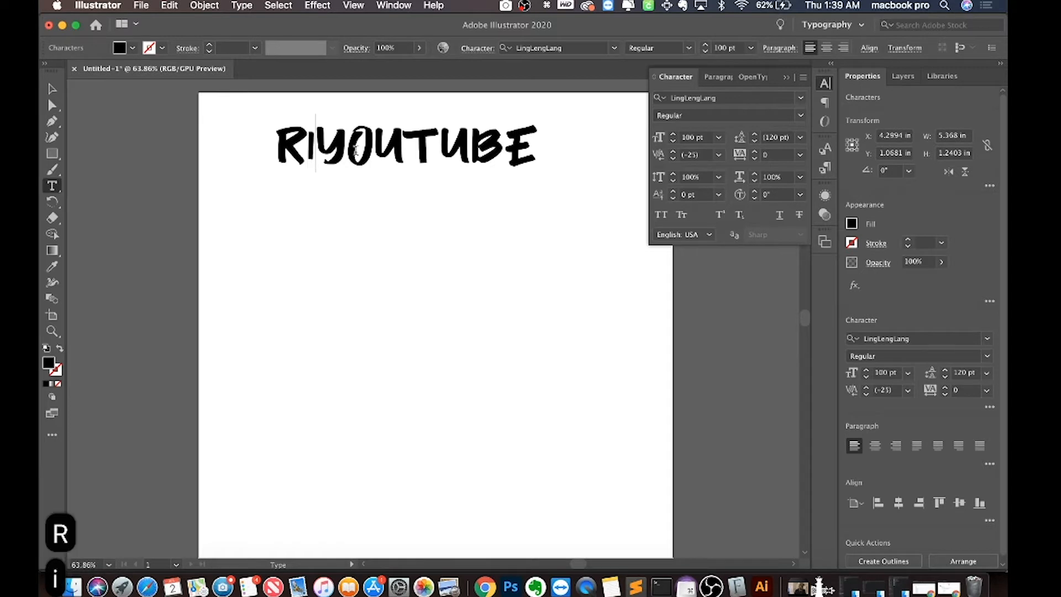
pyautogui.press('BackSpace')
pyautogui.press('BackSpace')
pyautogui.write('Co')
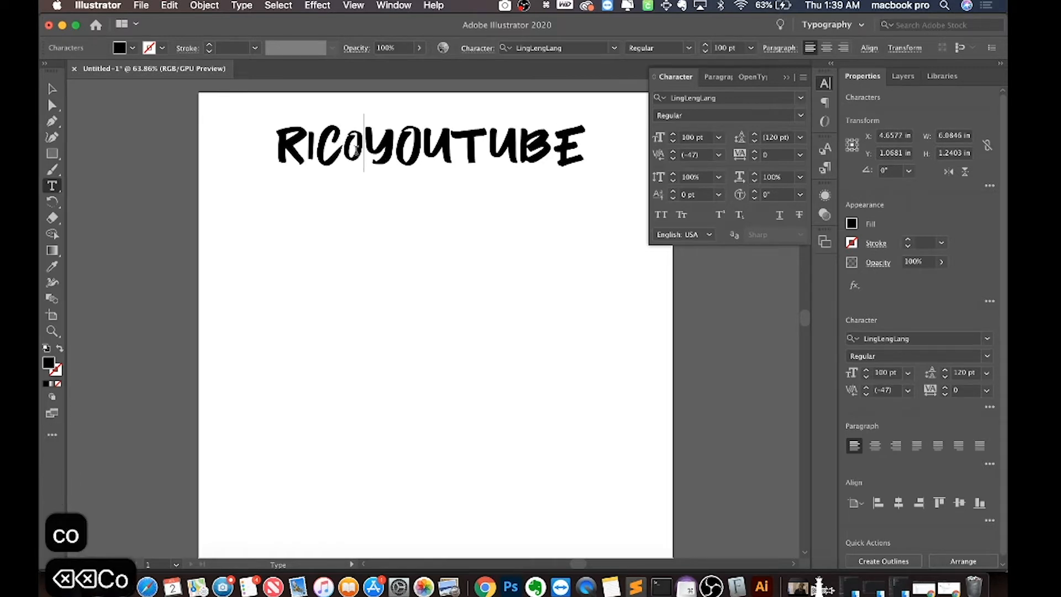
pyautogui.press('Return')
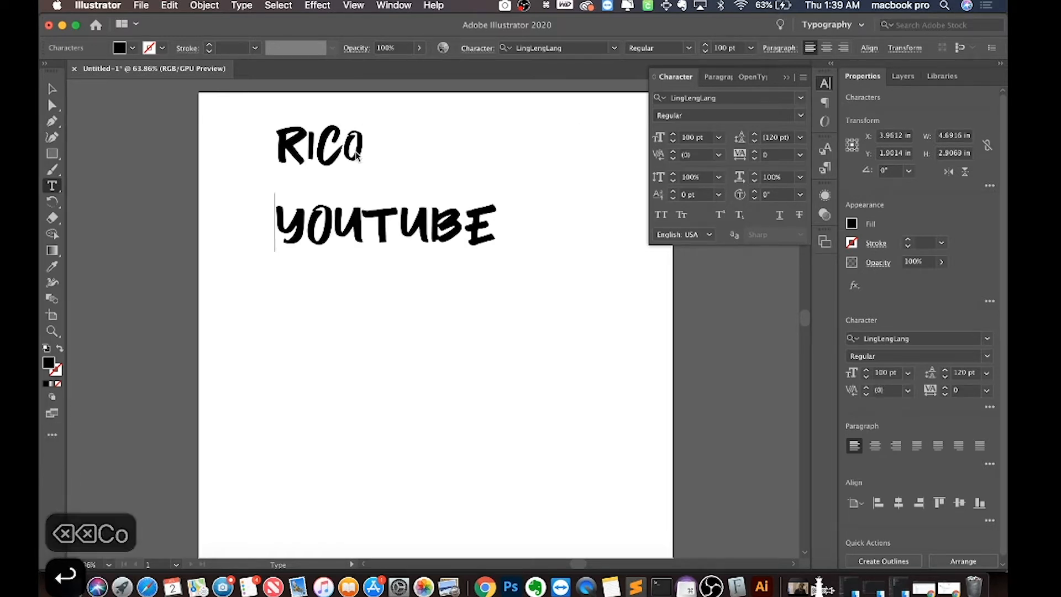
pyautogui.doubleClick(290, 227)
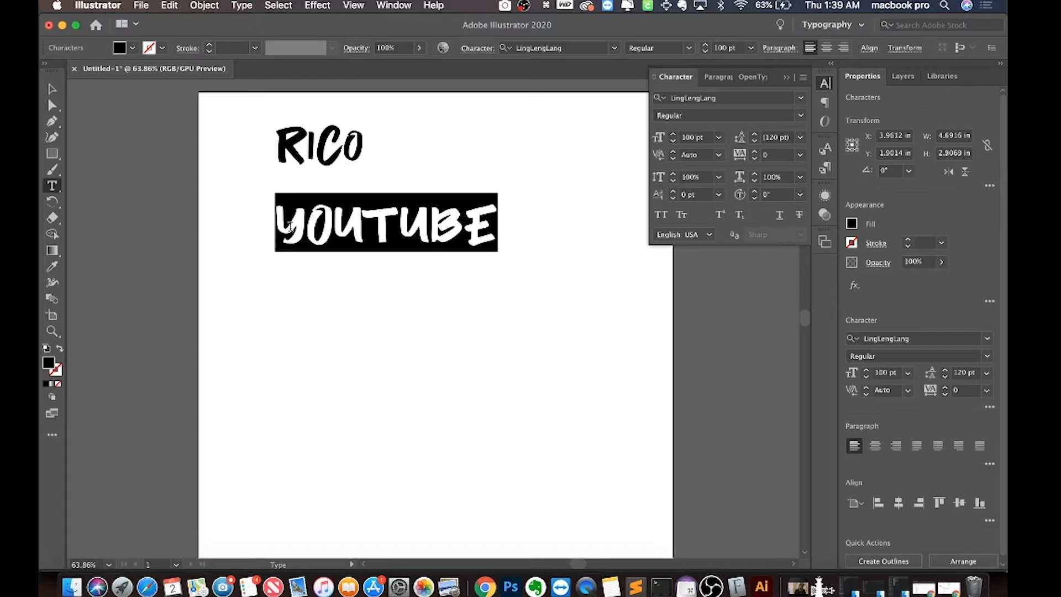
pyautogui.press('Escape')
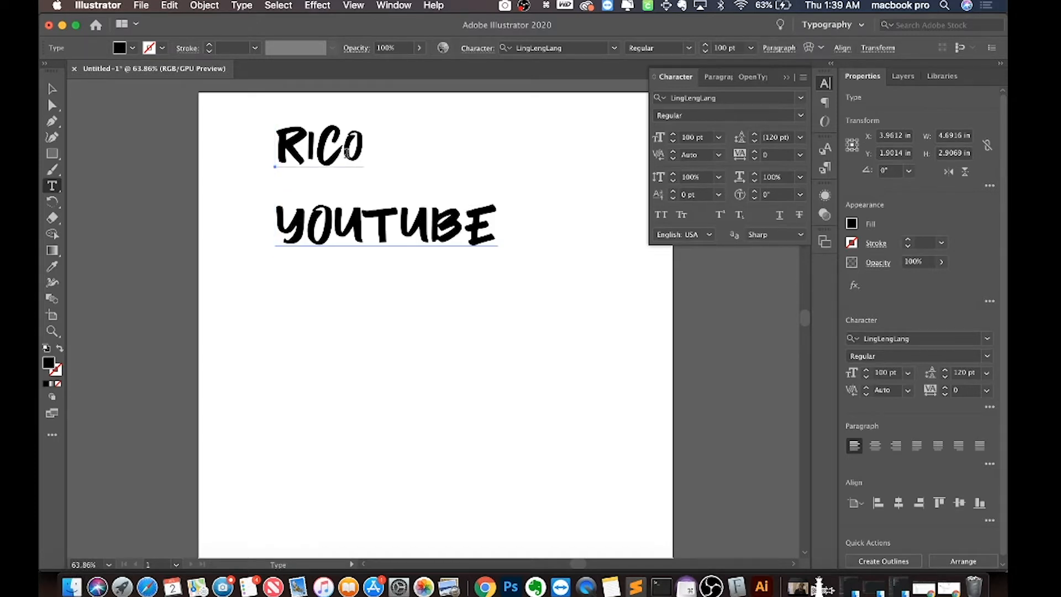
pyautogui.click(48, 88)
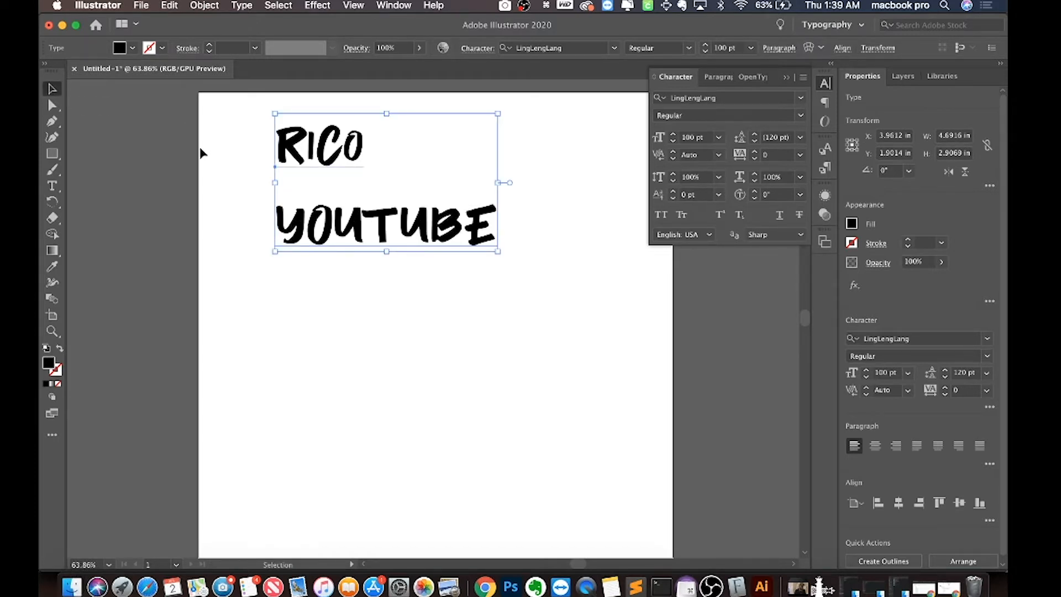
# Select the RICO / YOUTUBE text, scale it up and move it left, then undo both
pyautogui.click(195, 110)
pyautogui.click(360, 166)
pyautogui.moveTo(499, 252); pyautogui.dragTo(661, 395)
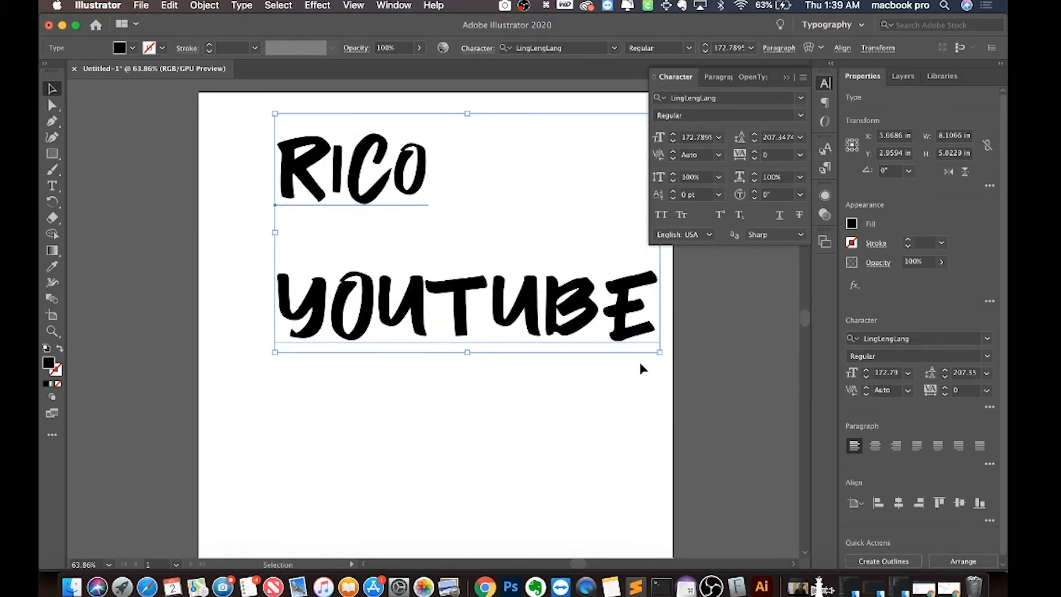
pyautogui.moveTo(595, 326); pyautogui.dragTo(534, 323)
pyautogui.press('super+z')
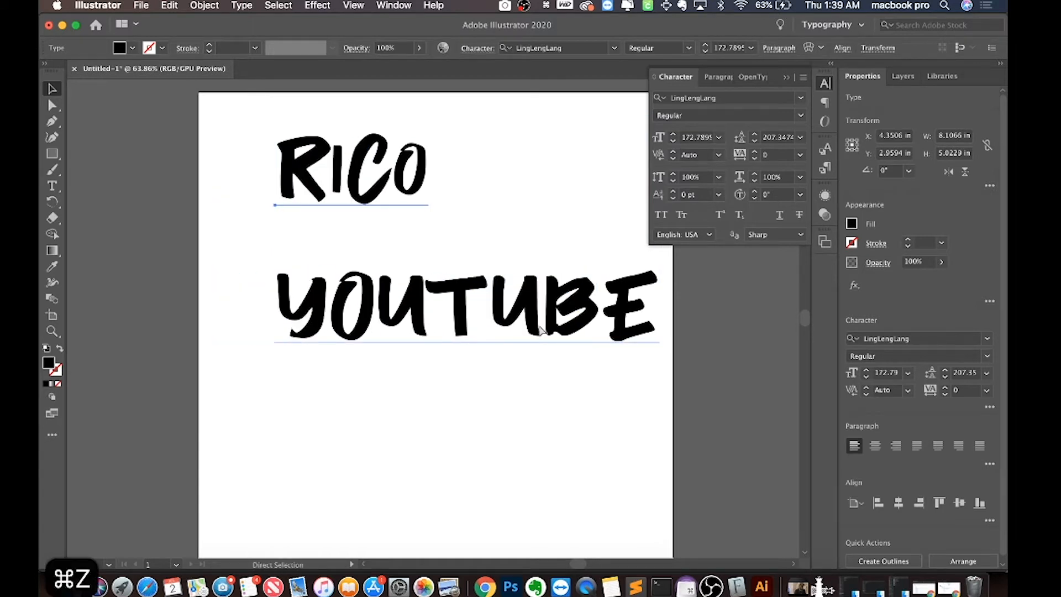
pyautogui.press('super+z')
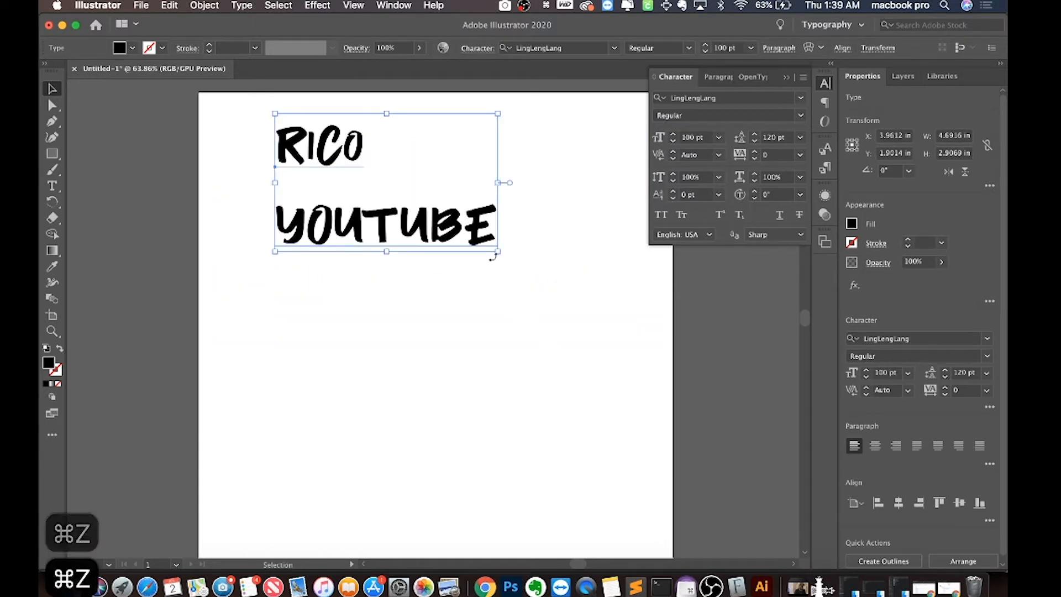
# Undo an accidental stretch, then scale the text to about 168.56 pt and shift it left
pyautogui.moveTo(498, 252); pyautogui.dragTo(642, 174)
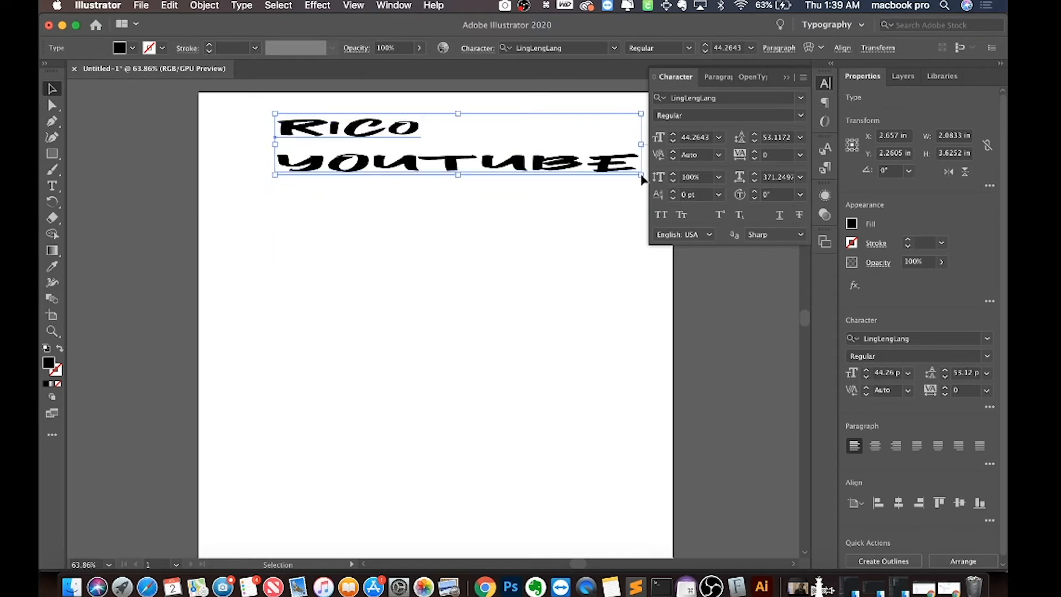
pyautogui.click(558, 288)
pyautogui.click(489, 149)
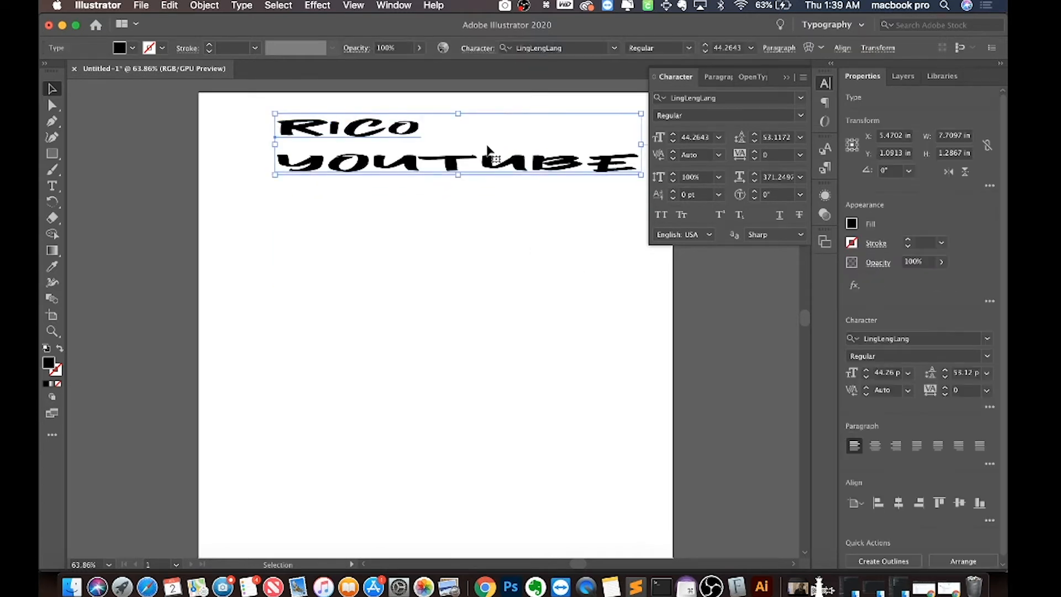
pyautogui.press('super+z')
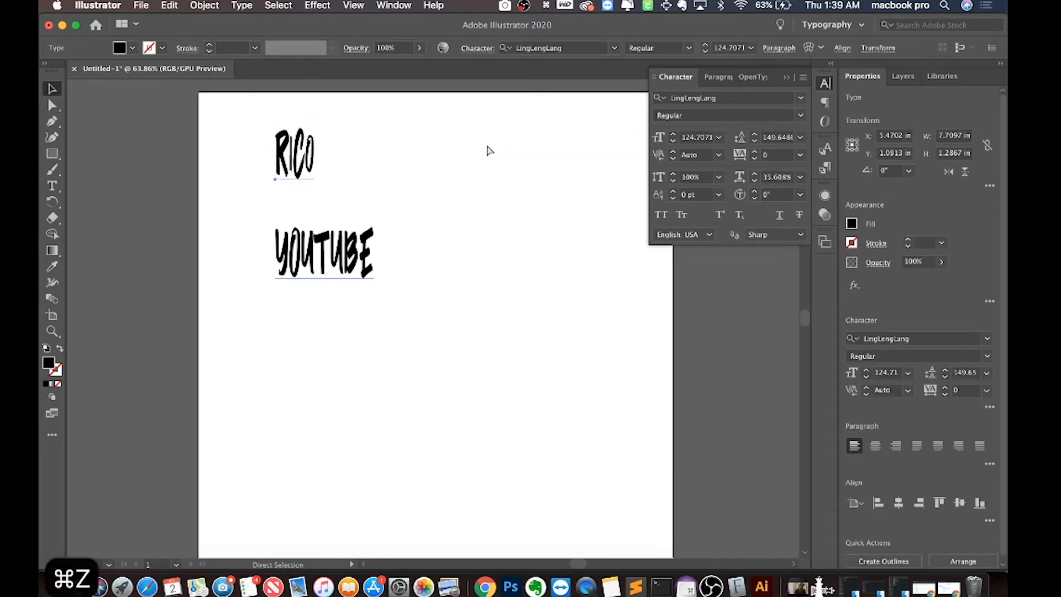
pyautogui.press('super+z')
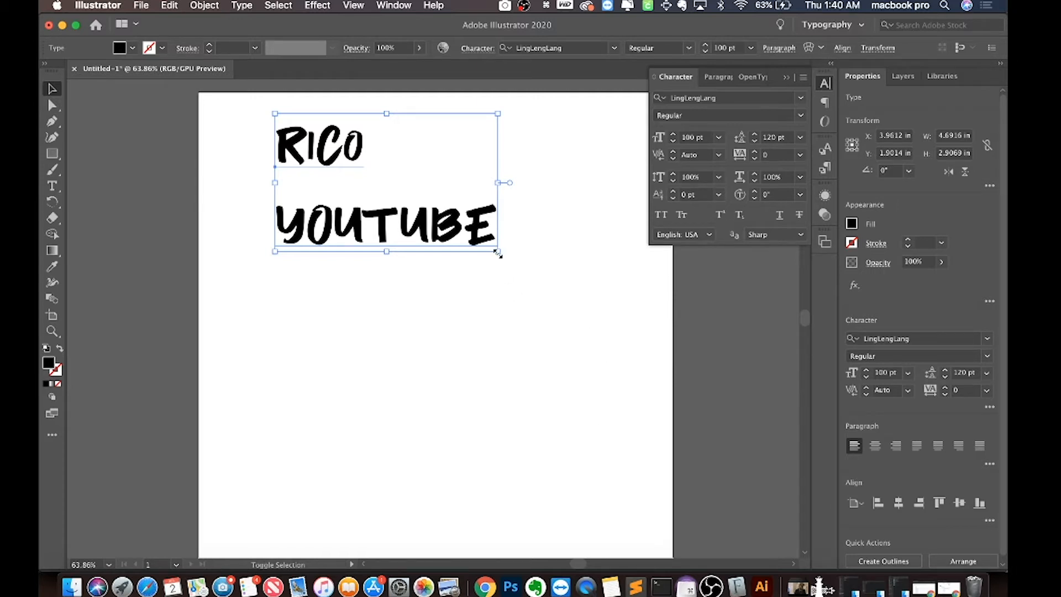
pyautogui.moveTo(498, 252); pyautogui.dragTo(652, 362)
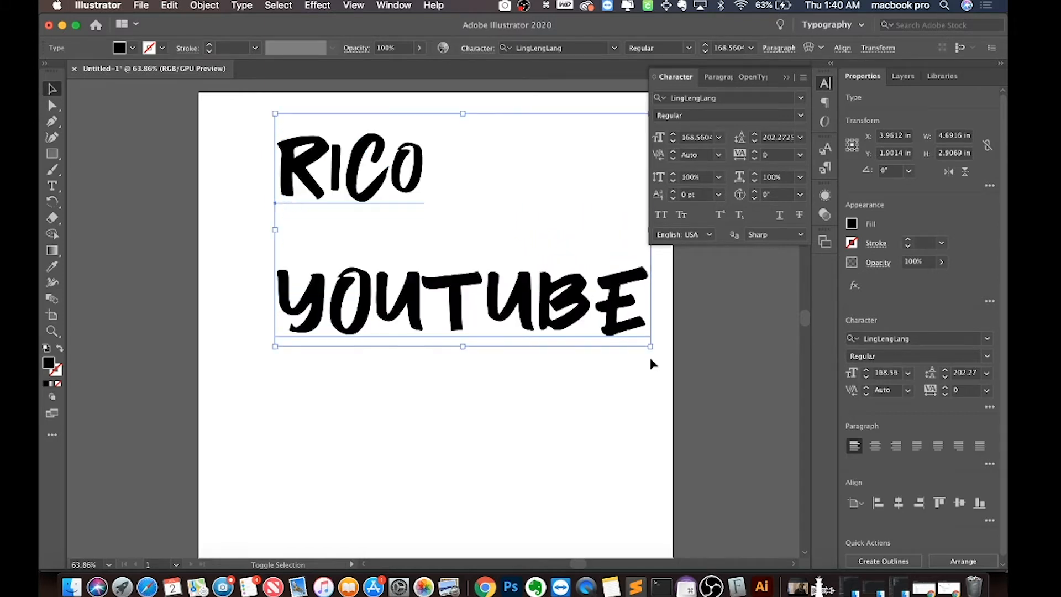
pyautogui.moveTo(558, 314); pyautogui.dragTo(522, 313)
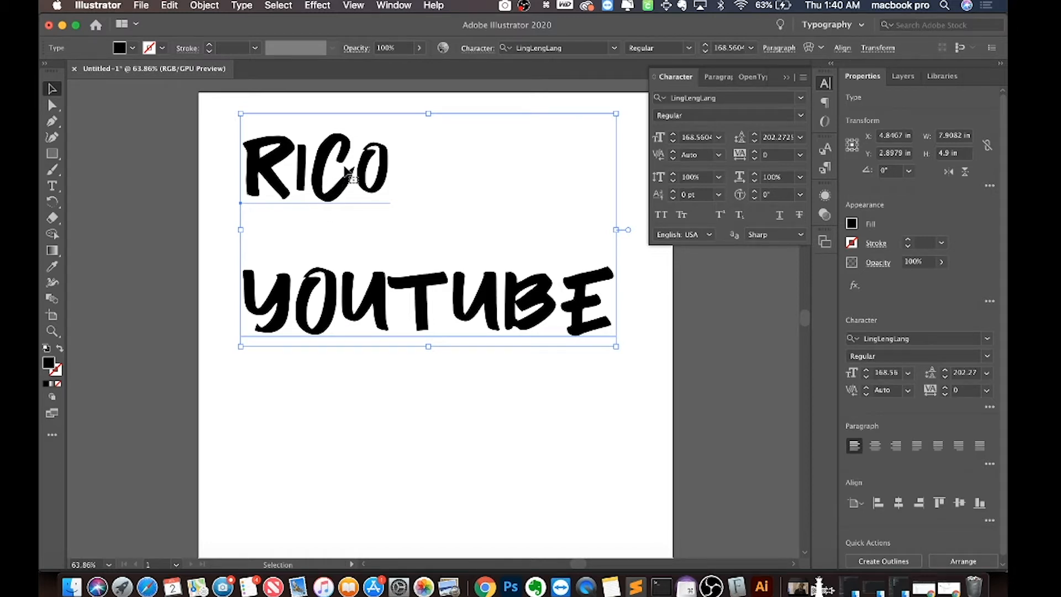
pyautogui.doubleClick(362, 185)
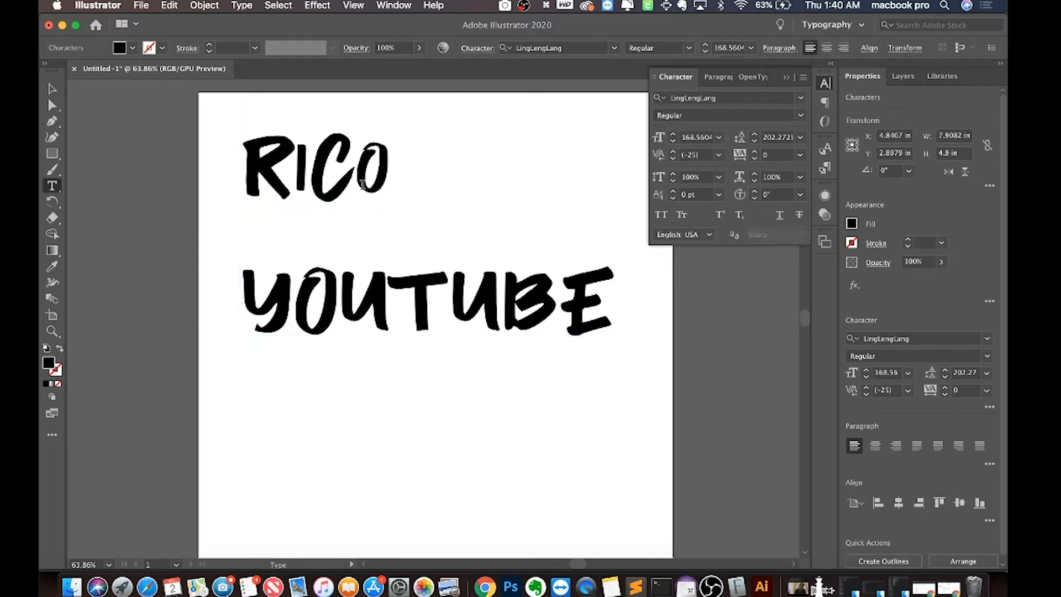
pyautogui.doubleClick(362, 186)
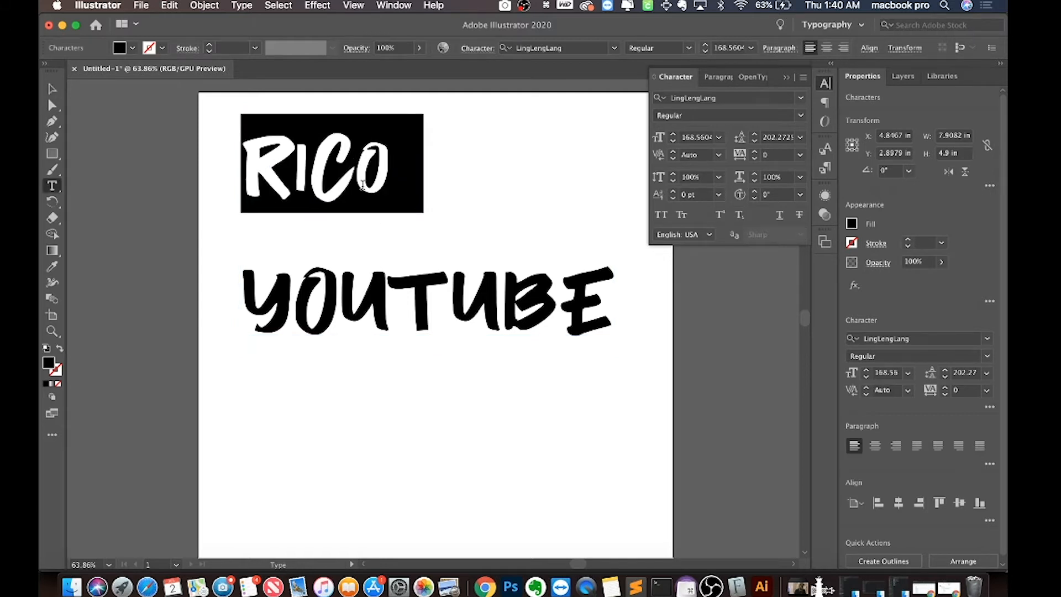
pyautogui.doubleClick(348, 299)
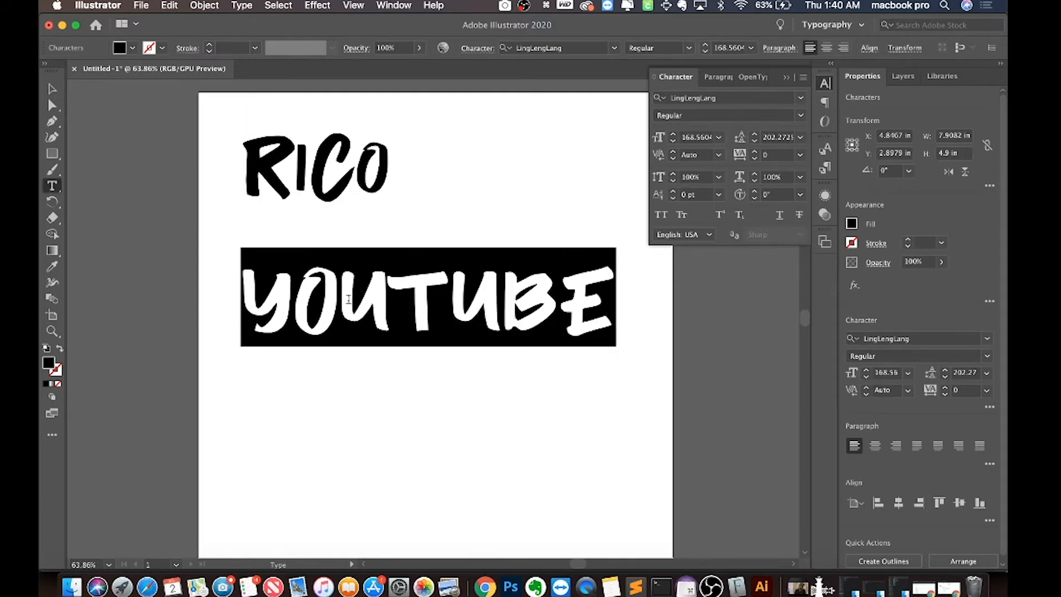
pyautogui.doubleClick(397, 287)
pyautogui.click(308, 235)
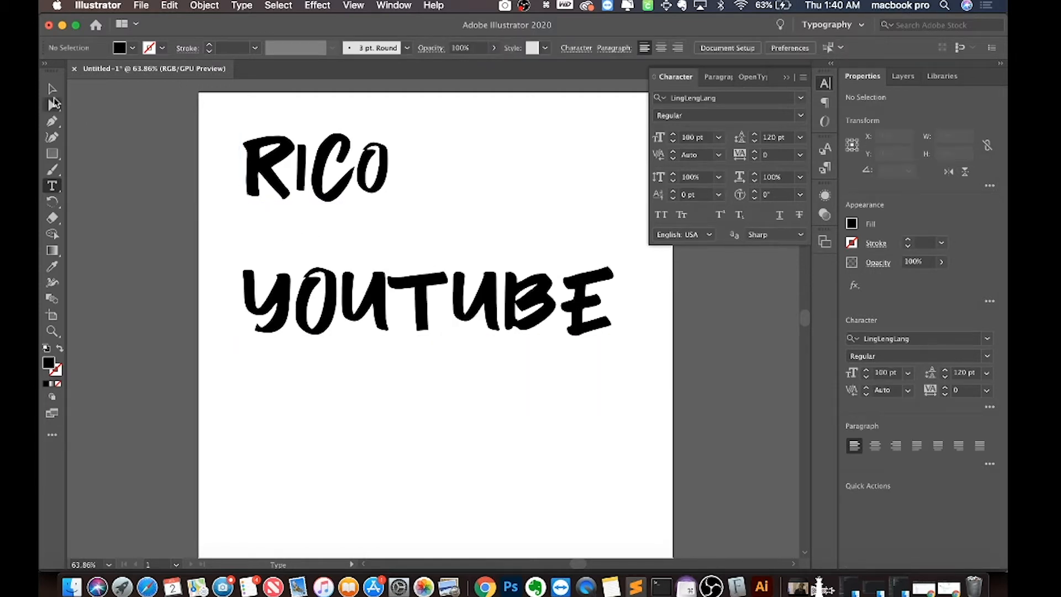
pyautogui.click(52, 89)
pyautogui.click(297, 174)
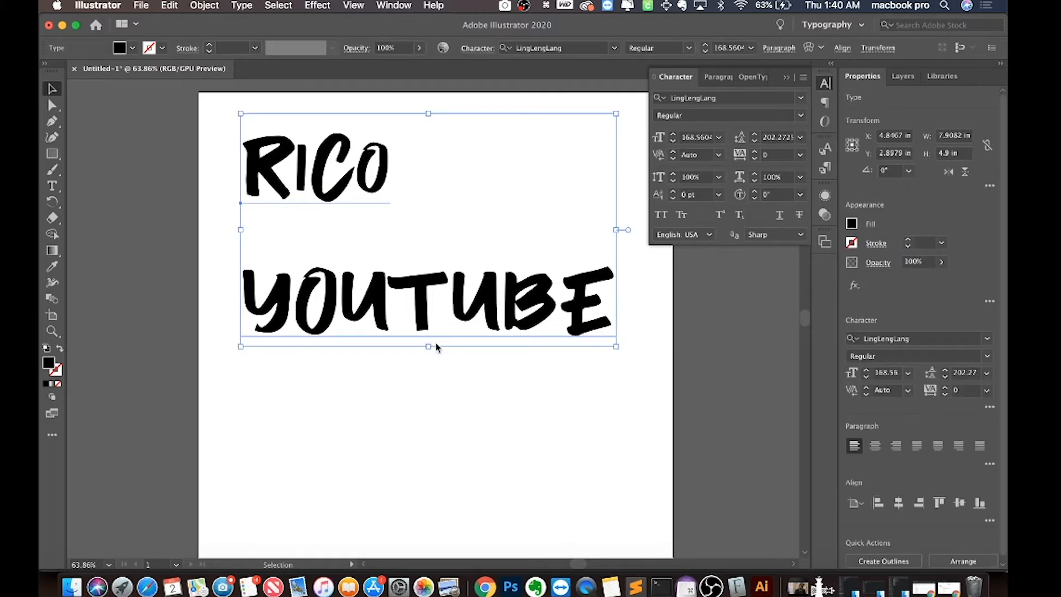
pyautogui.click(442, 390)
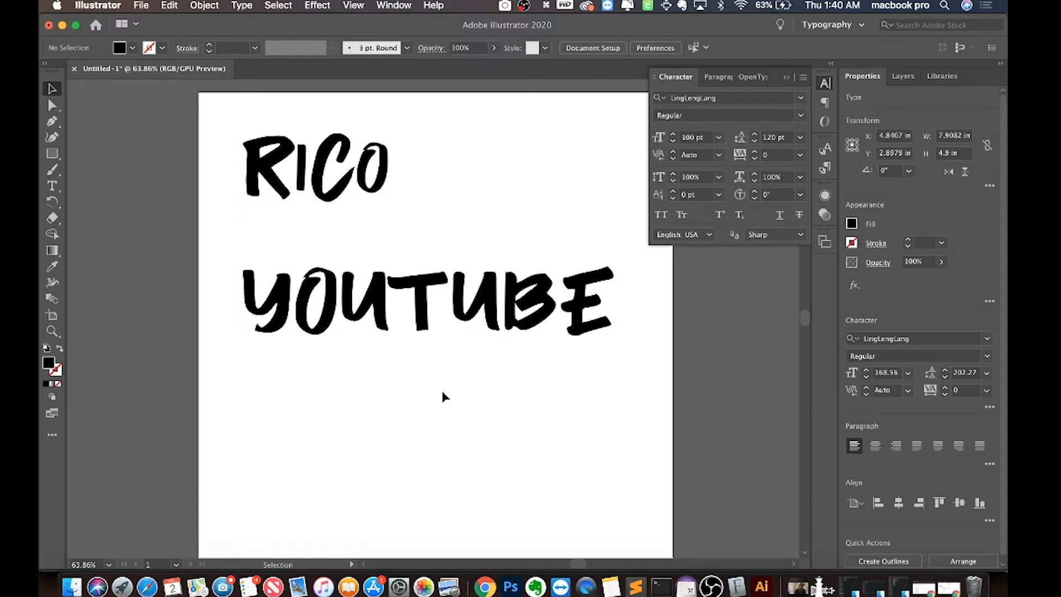
pyautogui.click(413, 318)
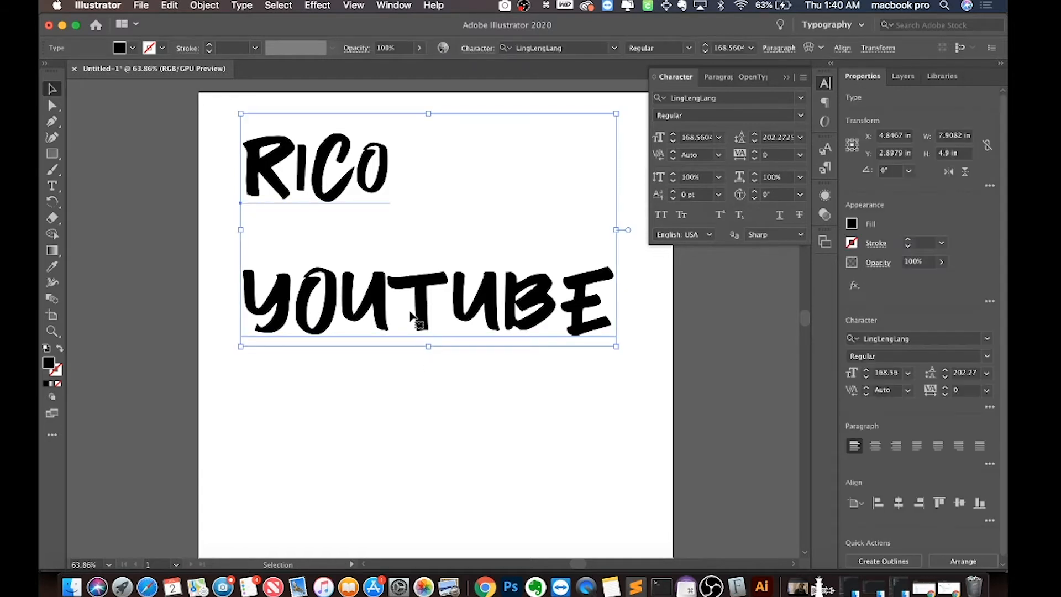
pyautogui.click(450, 429)
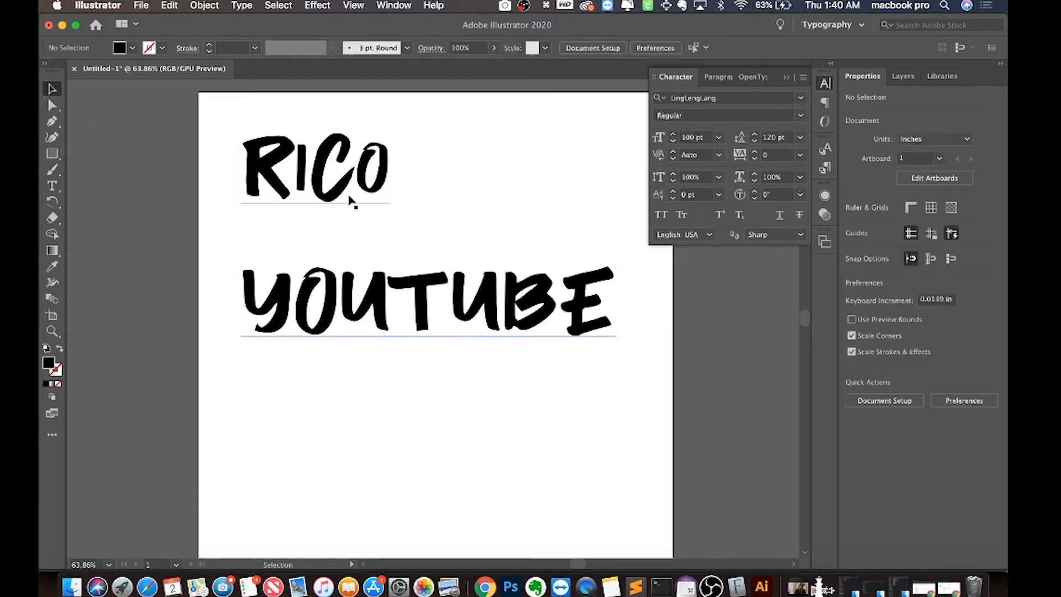
pyautogui.click(336, 164)
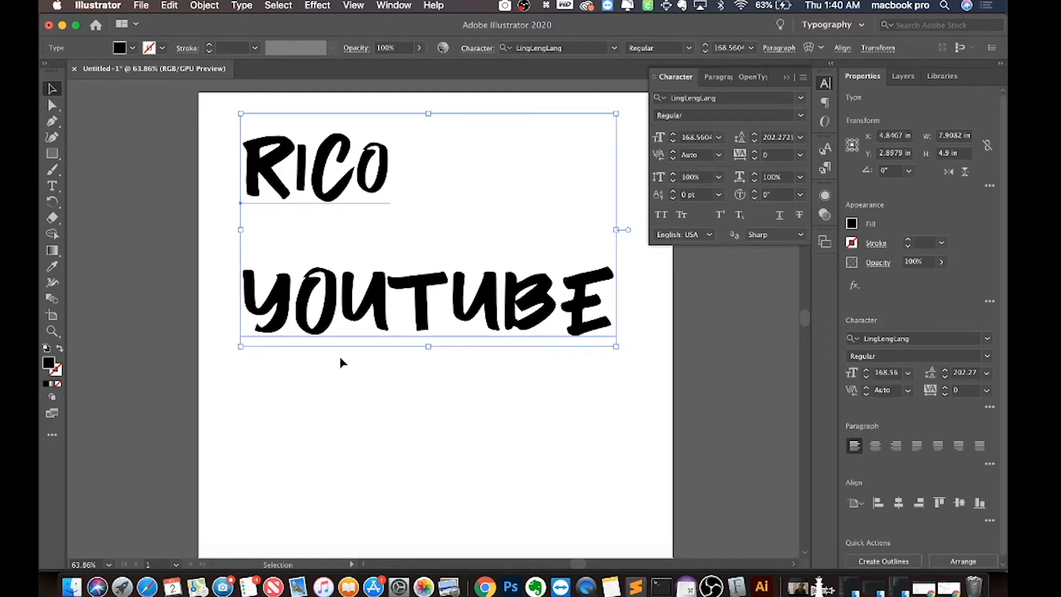
pyautogui.click(389, 429)
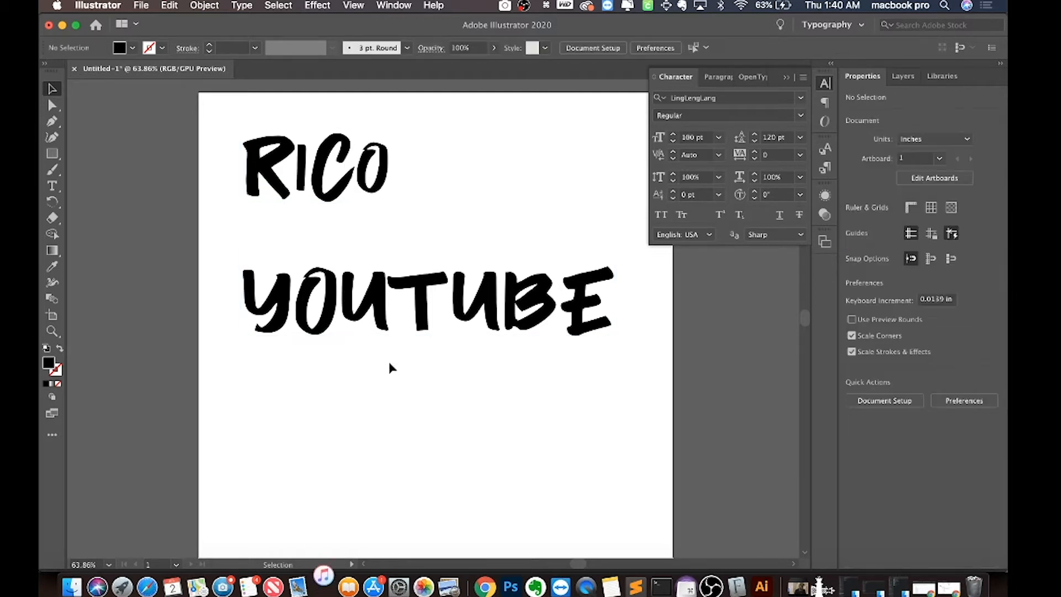
pyautogui.click(357, 295)
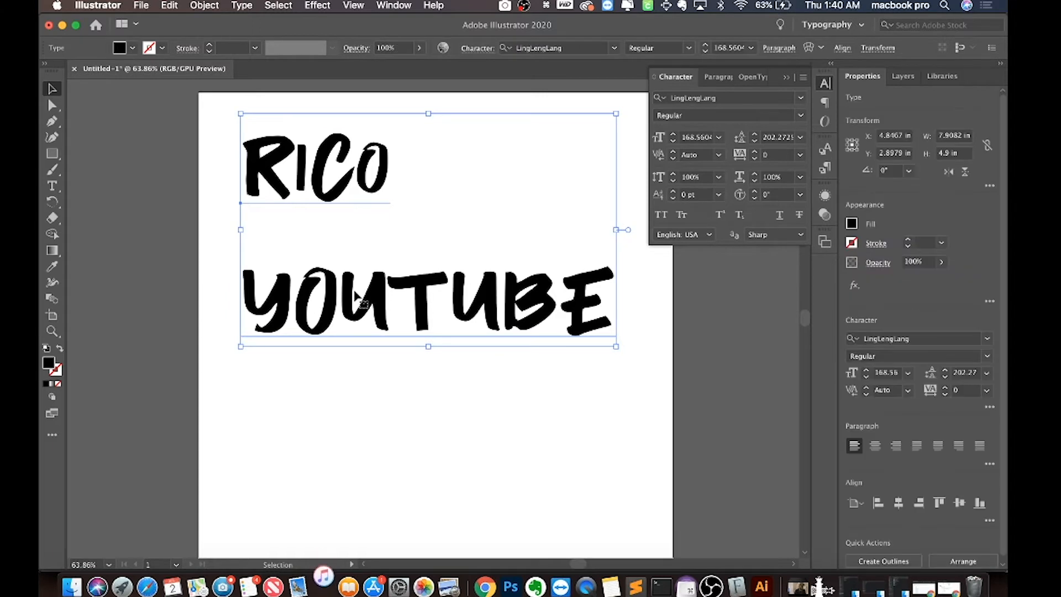
pyautogui.doubleClick(357, 295)
pyautogui.doubleClick(355, 288)
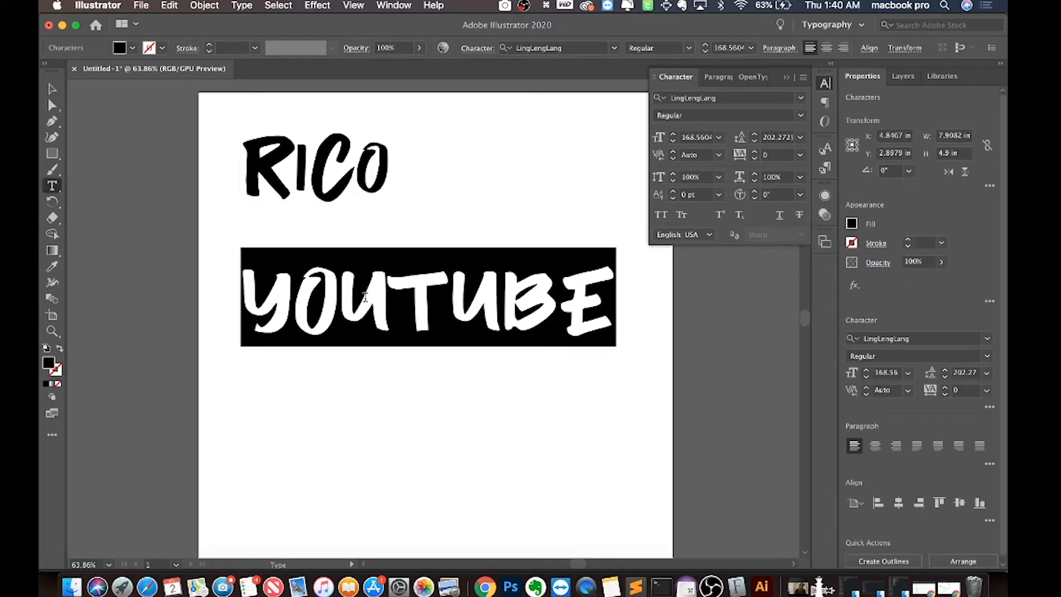
pyautogui.doubleClick(352, 184)
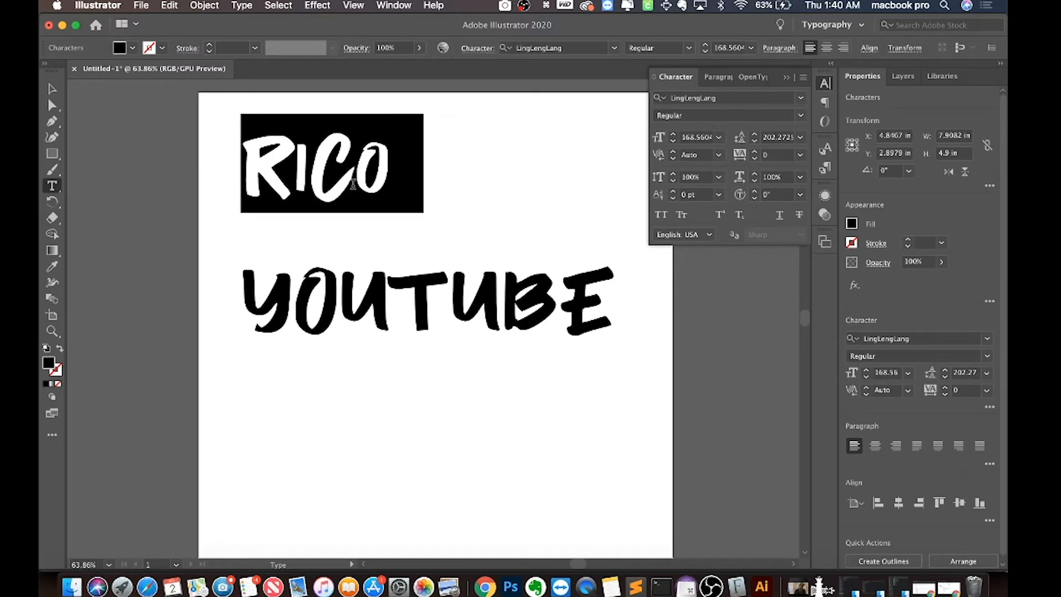
pyautogui.click(348, 293)
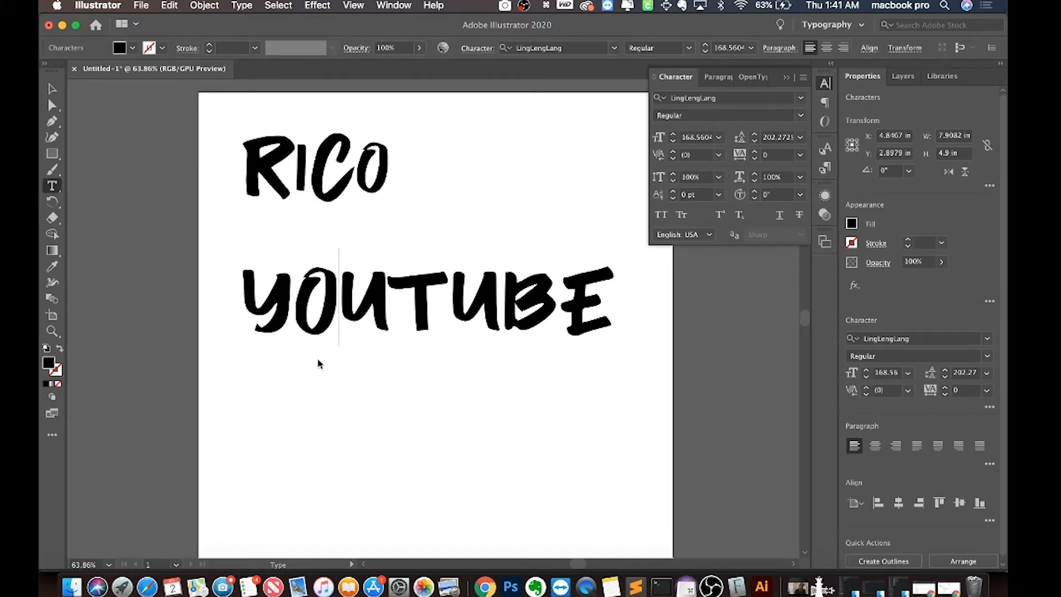
pyautogui.press('Escape')
pyautogui.click(323, 404)
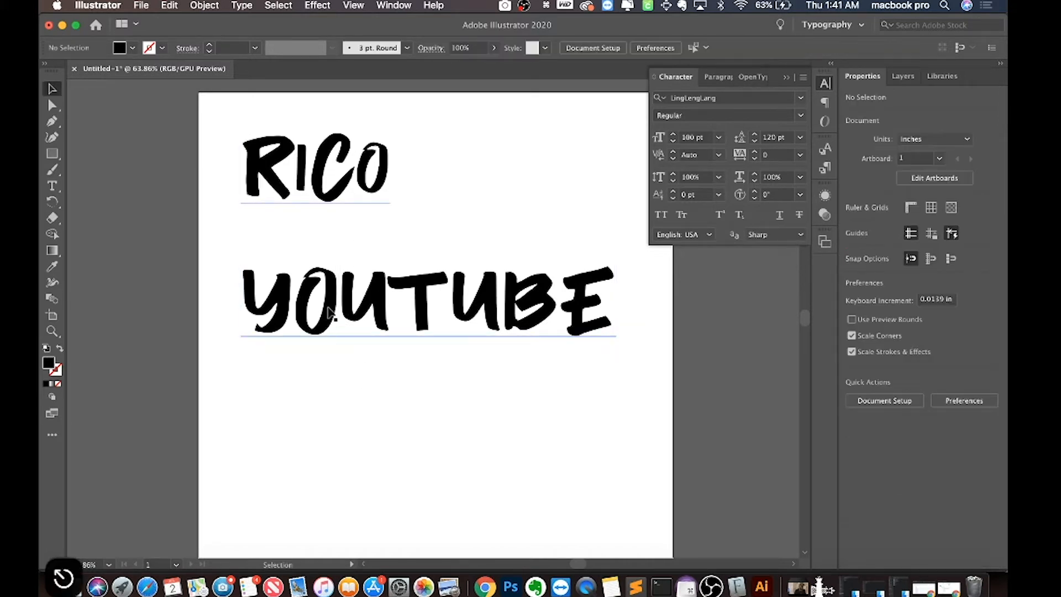
pyautogui.press('t')
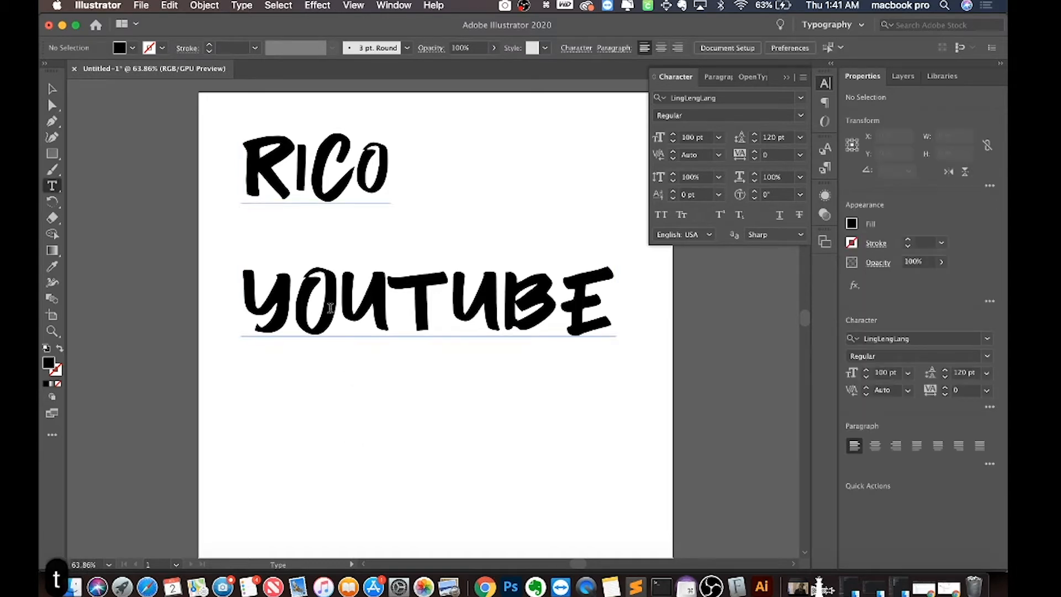
# Place the Type cursor in YOUTUBE and select all text in the frame
pyautogui.doubleClick(330, 308)
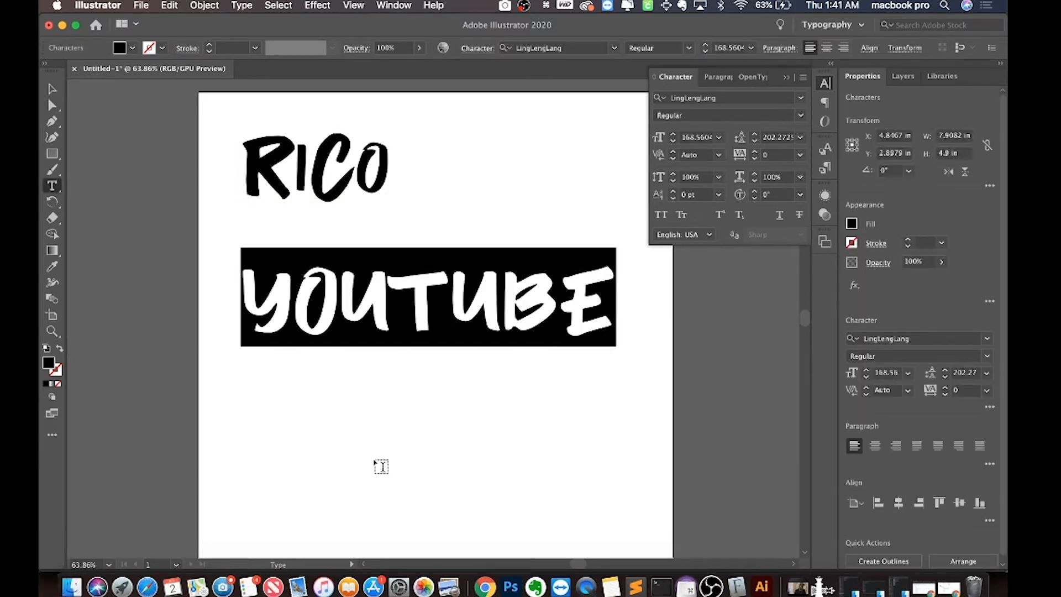
pyautogui.press('Escape')
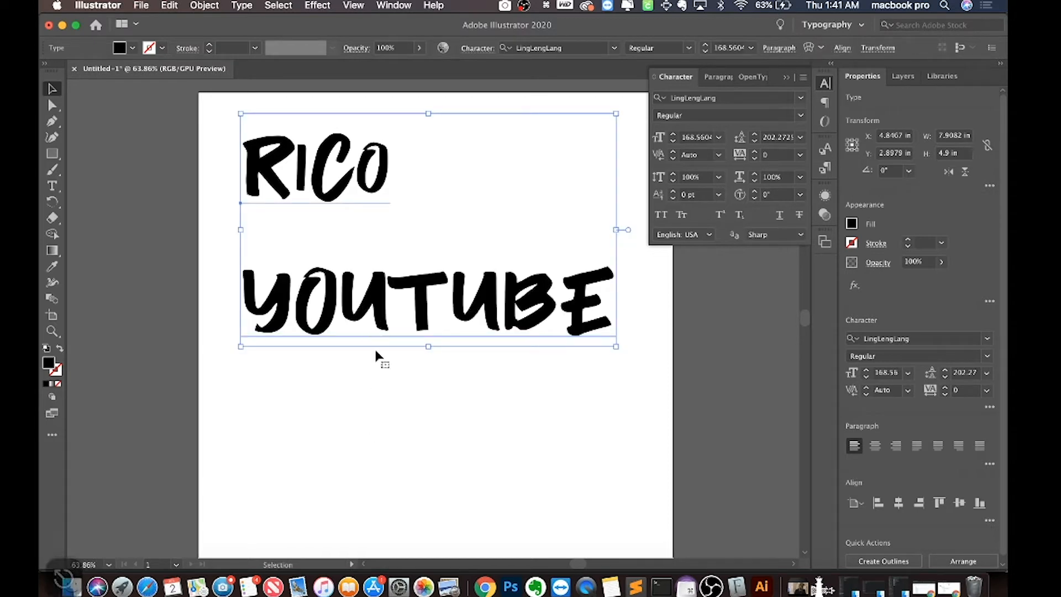
pyautogui.press('t')
pyautogui.click(396, 309)
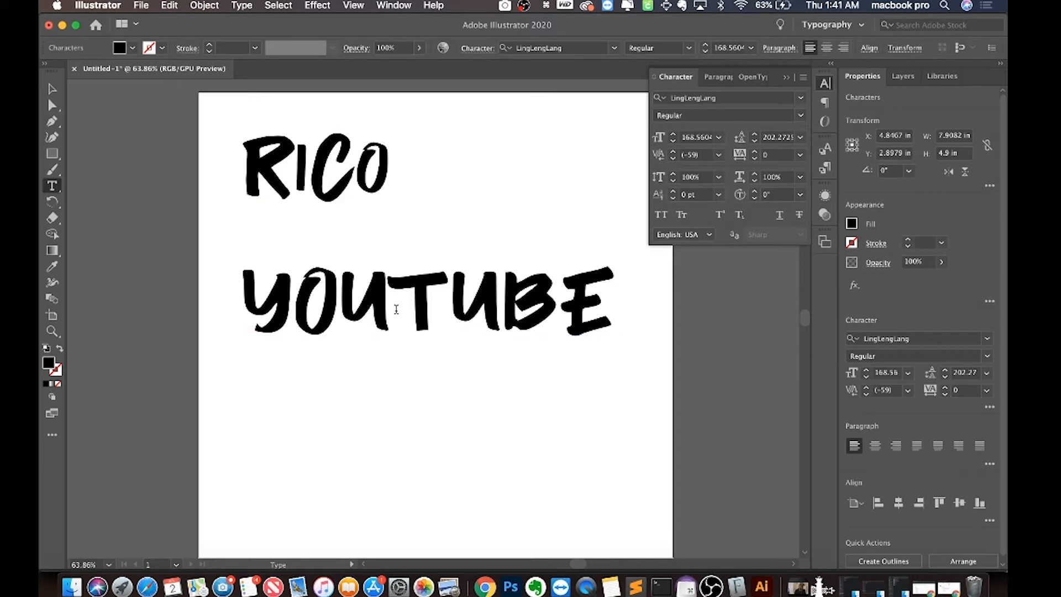
pyautogui.press('super+a')
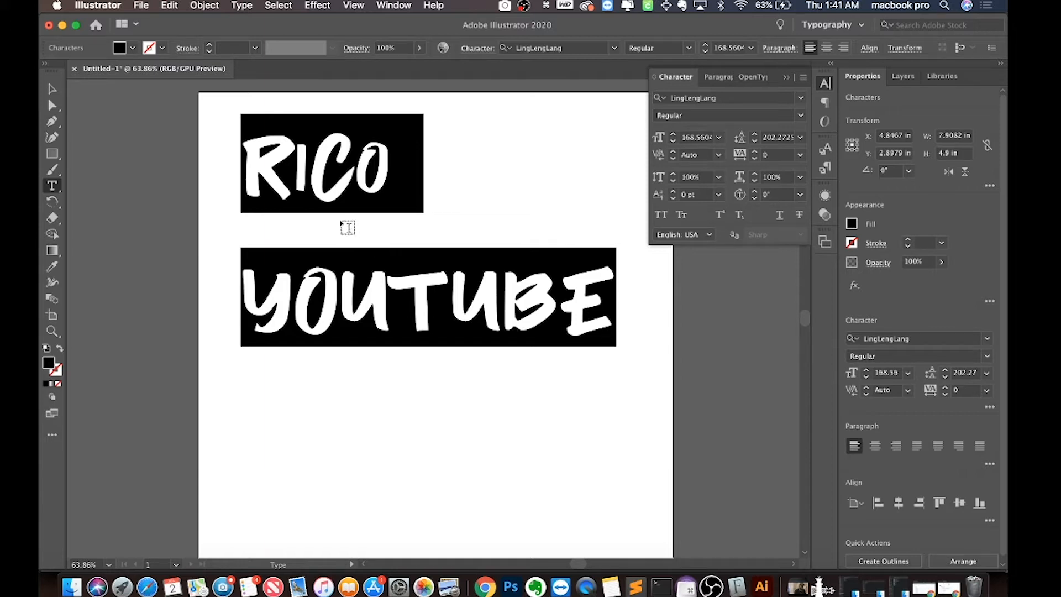
# Open the Paragraph panel and set both lines to Align Center
pyautogui.click(392, 6)
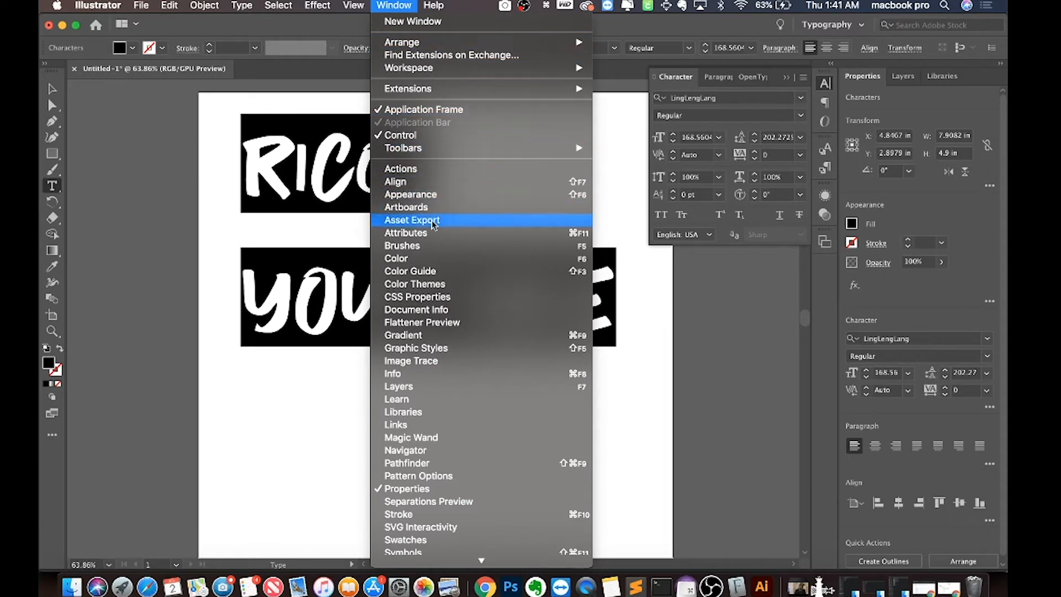
pyautogui.moveTo(460, 565)
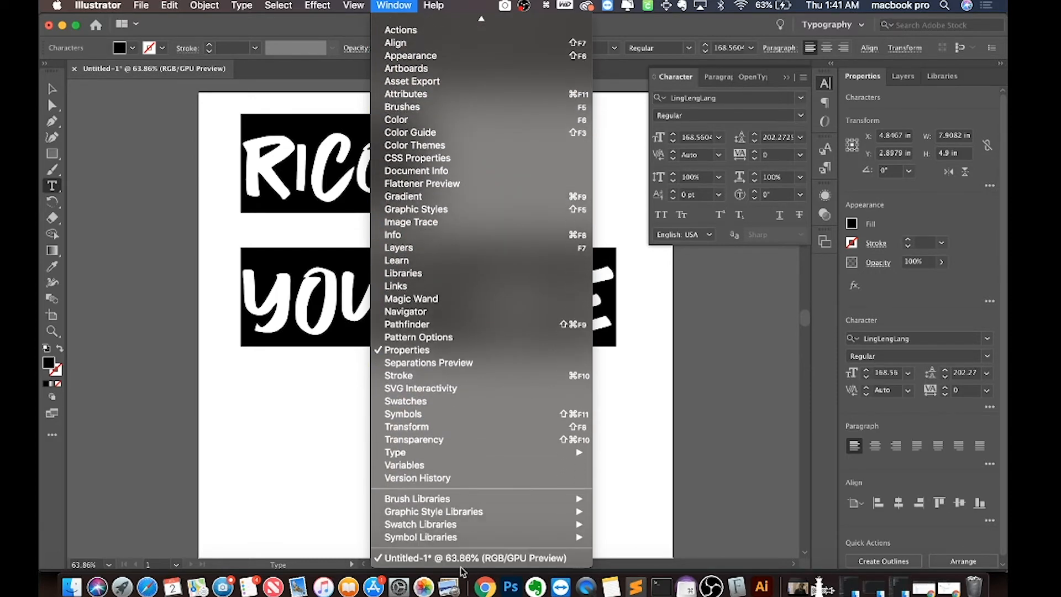
pyautogui.moveTo(451, 452)
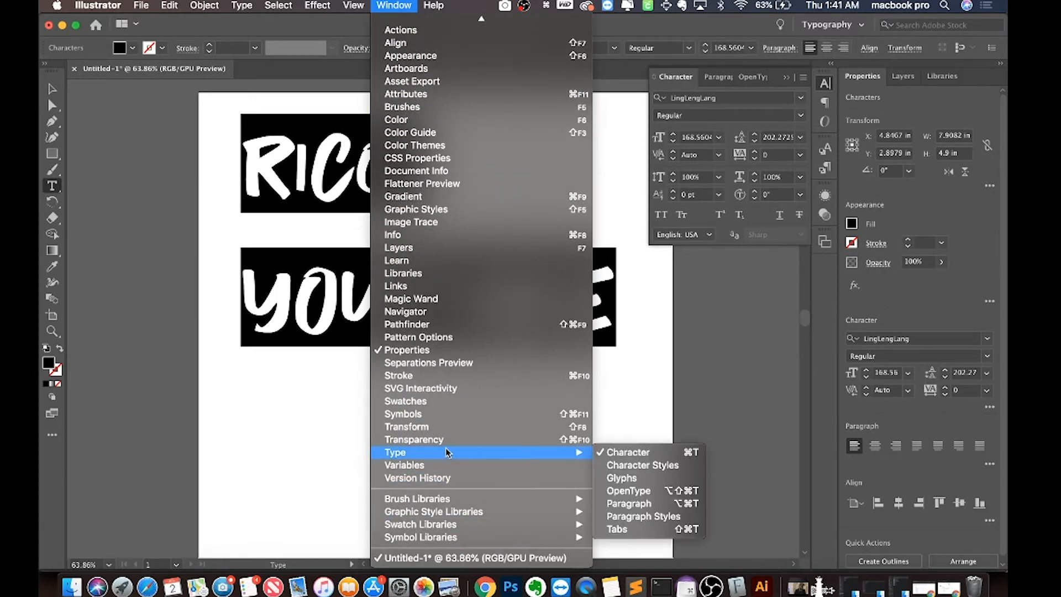
pyautogui.click(630, 503)
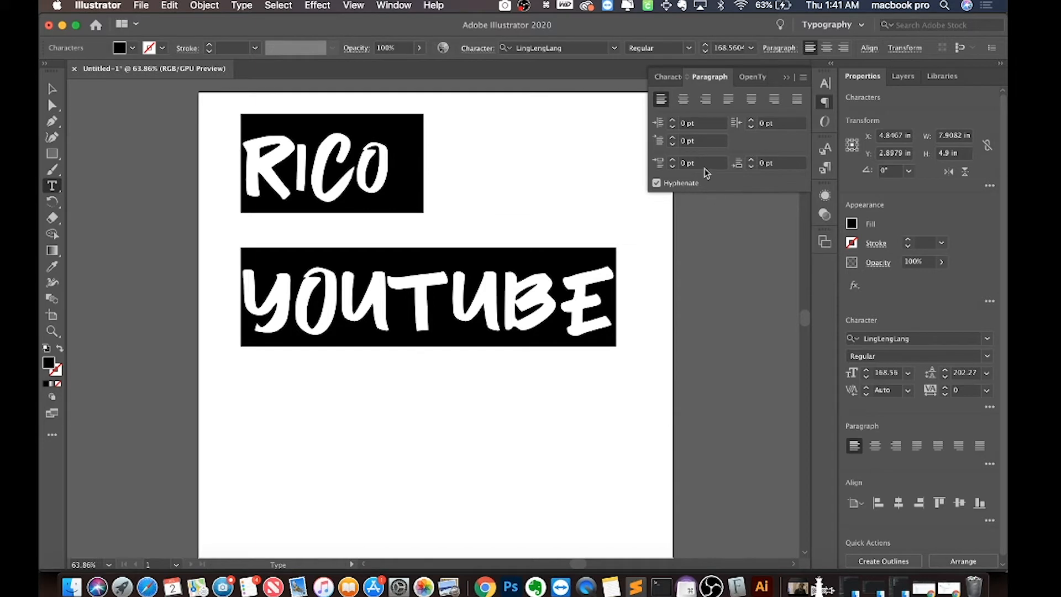
pyautogui.click(683, 100)
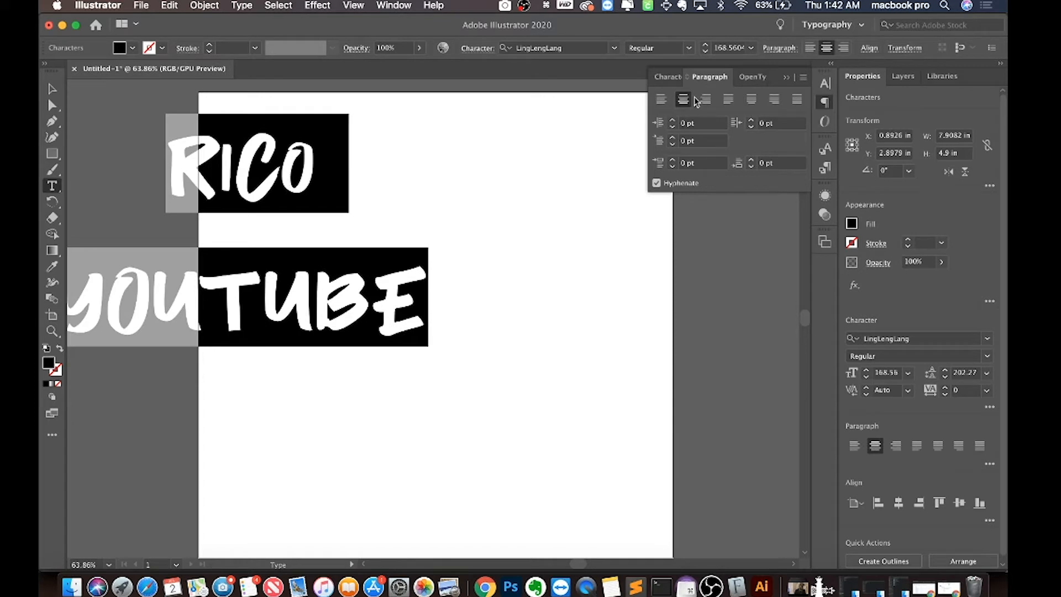
pyautogui.click(706, 100)
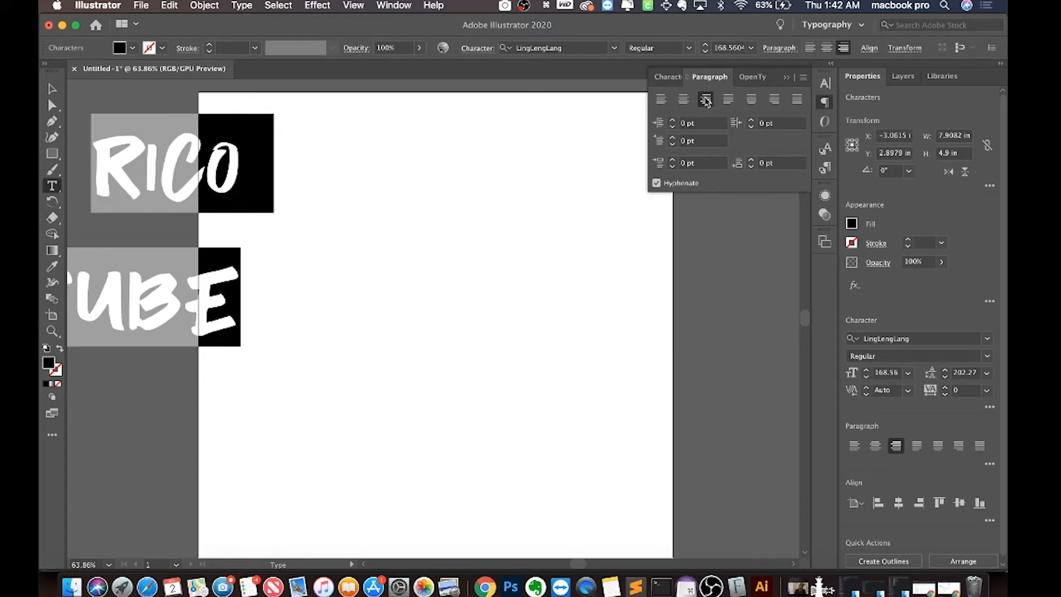
pyautogui.click(676, 101)
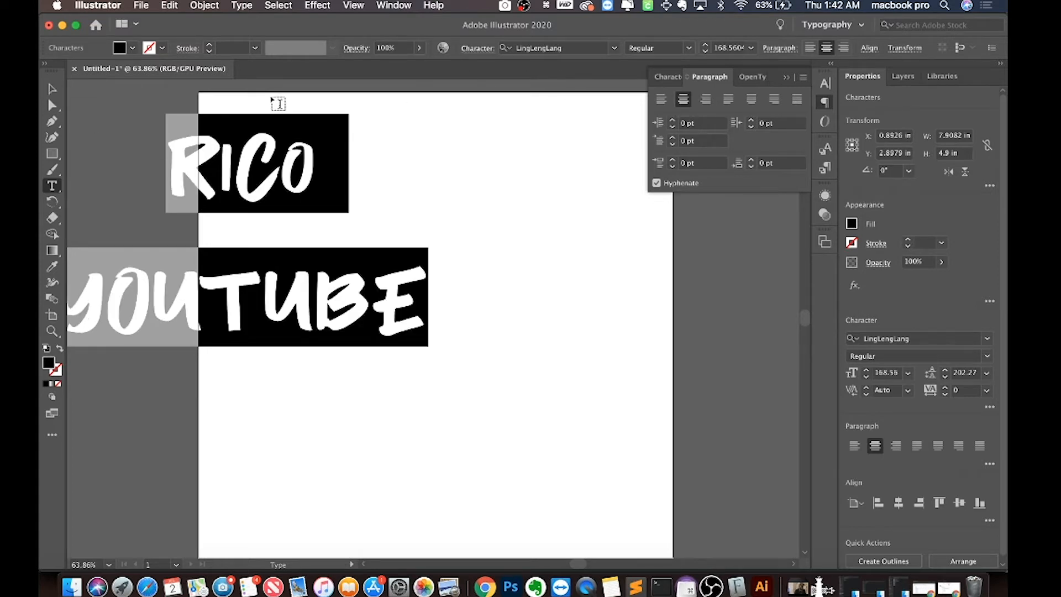
# Drag the RICO / YOUTUBE block right to centre it horizontally, then select all
pyautogui.click(52, 89)
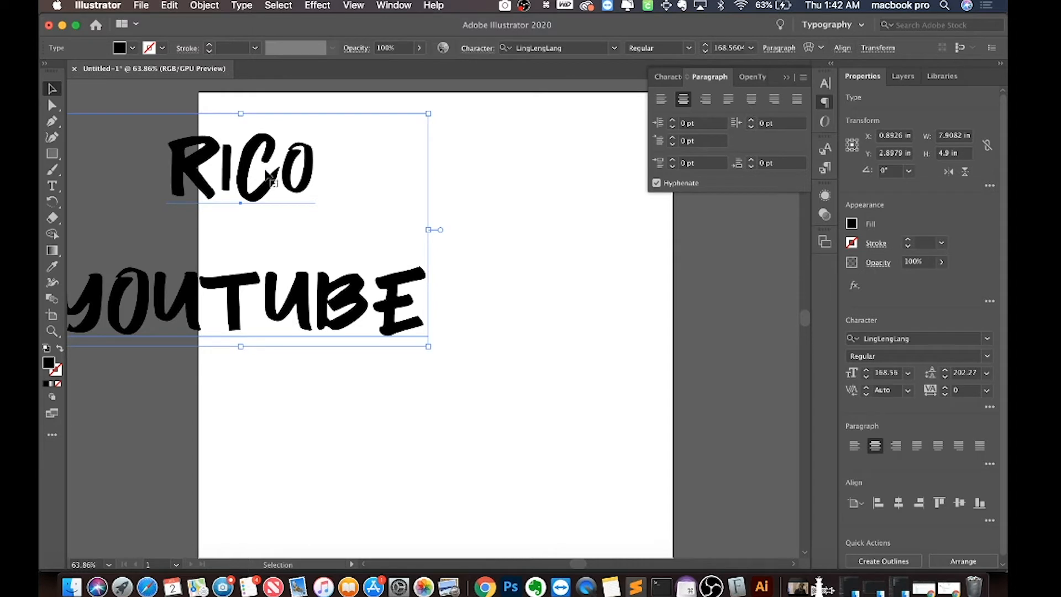
pyautogui.moveTo(250, 183); pyautogui.dragTo(445, 173)
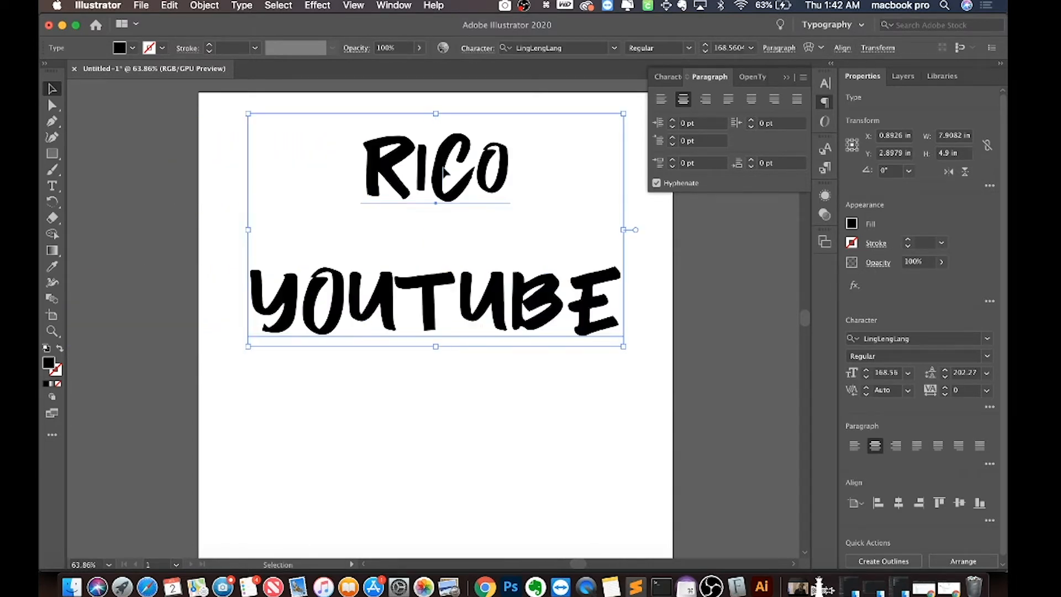
pyautogui.click(198, 139)
pyautogui.click(425, 180)
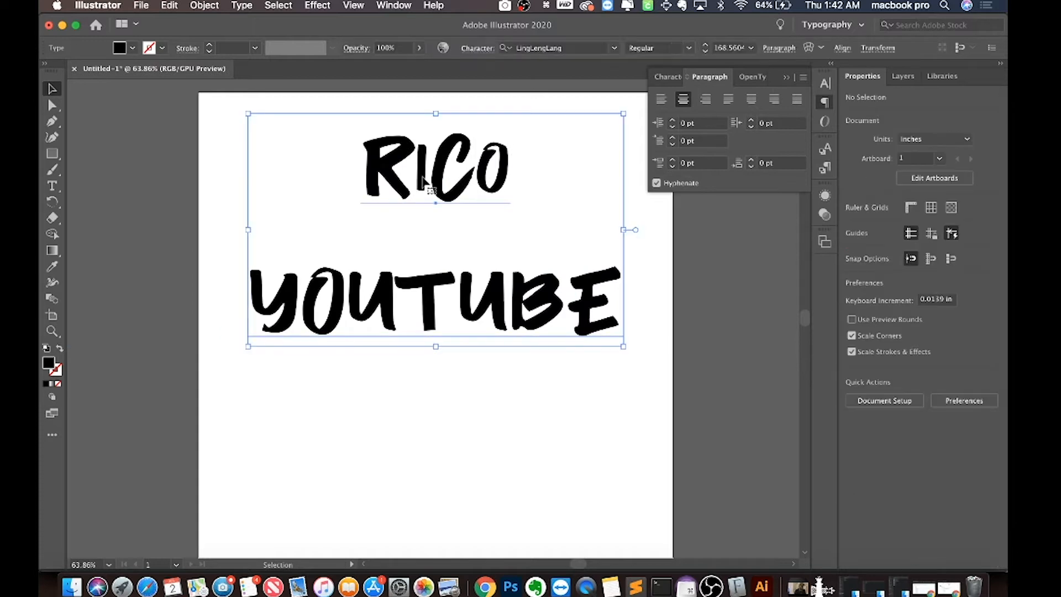
pyautogui.click(591, 498)
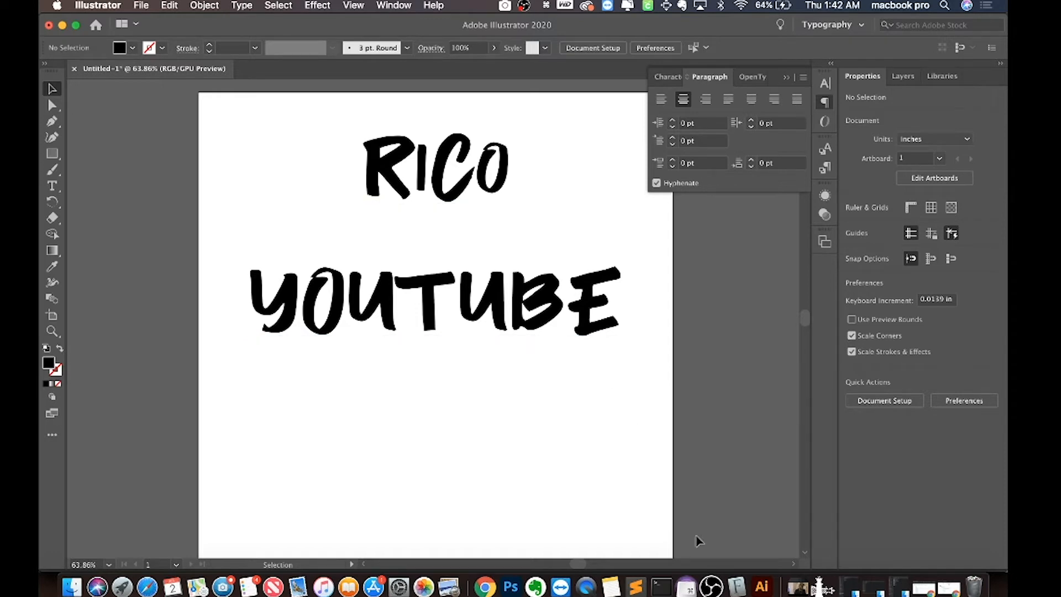
pyautogui.click(475, 189)
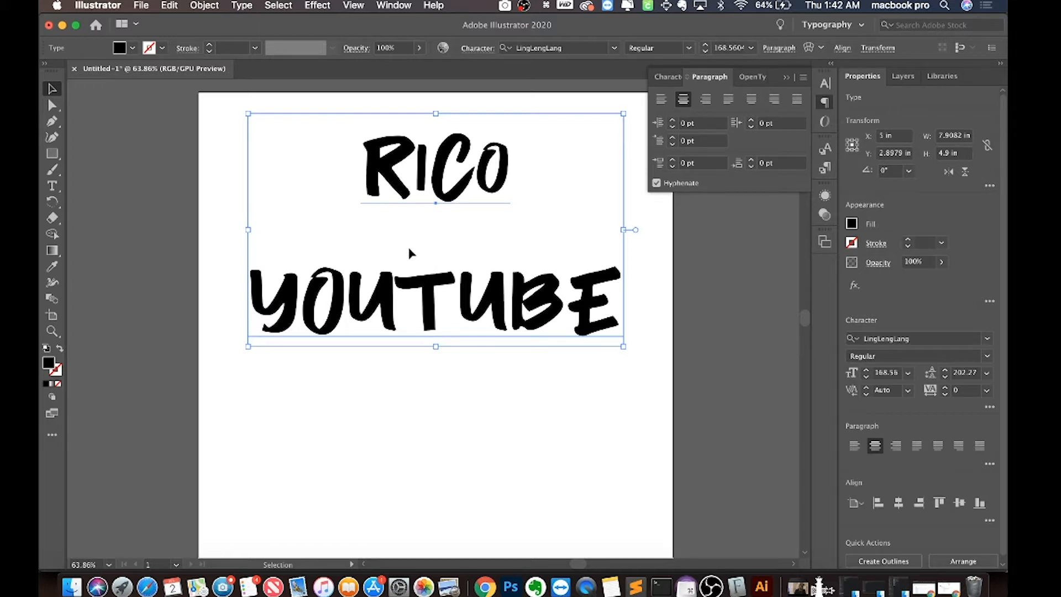
pyautogui.click(514, 396)
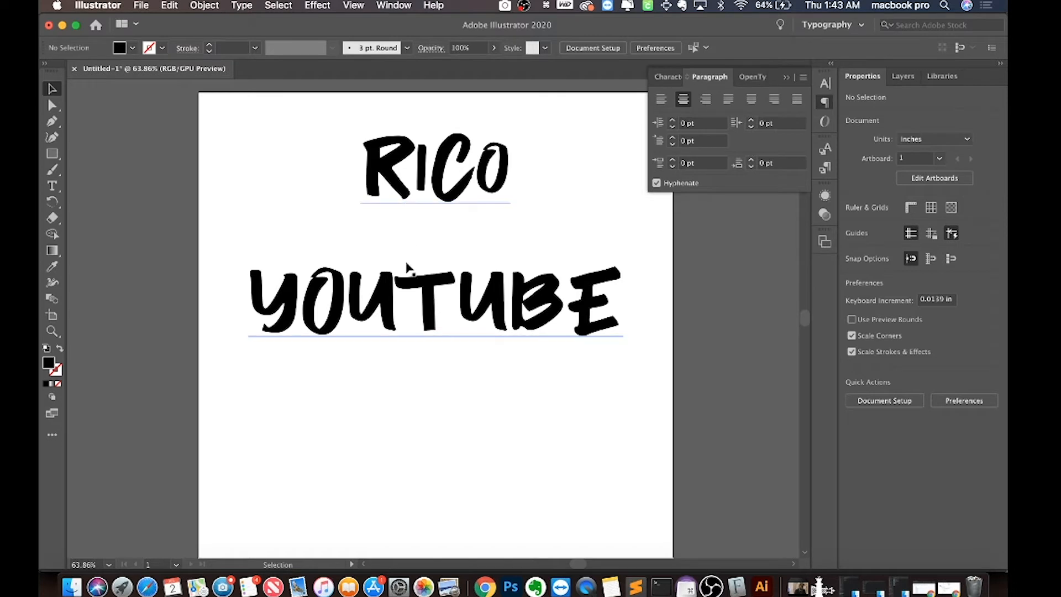
pyautogui.press('super+a')
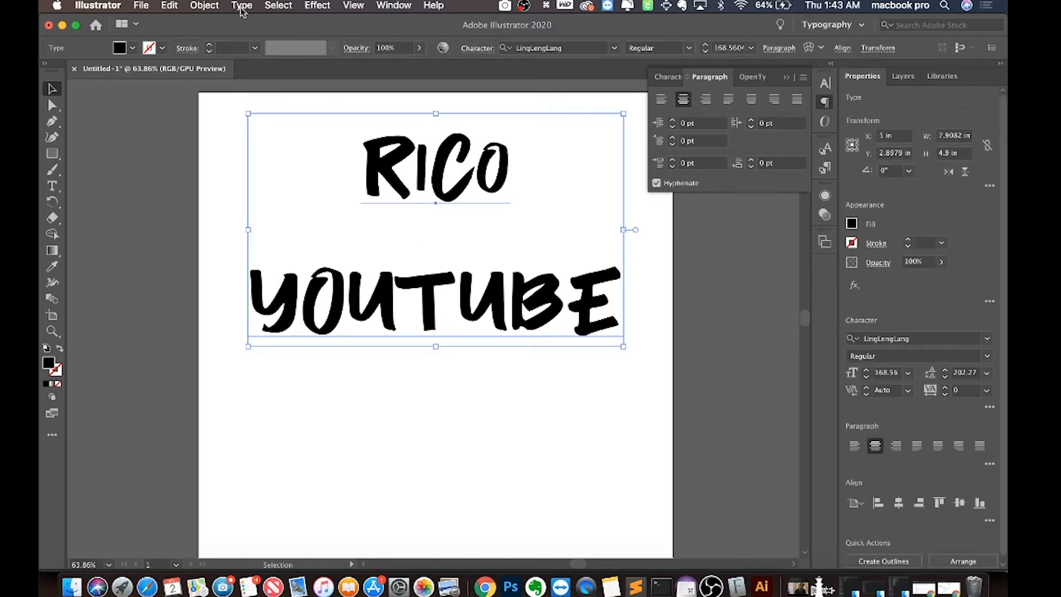
# Convert the selected RICO / YOUTUBE text to outlines with Type > Create Outlines
pyautogui.click(241, 6)
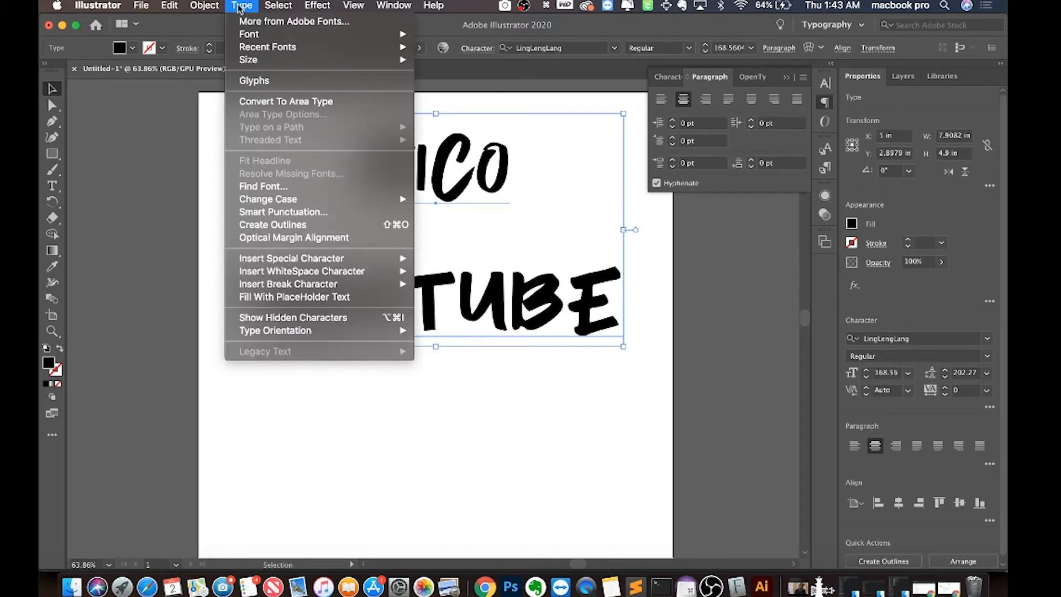
pyautogui.click(271, 230)
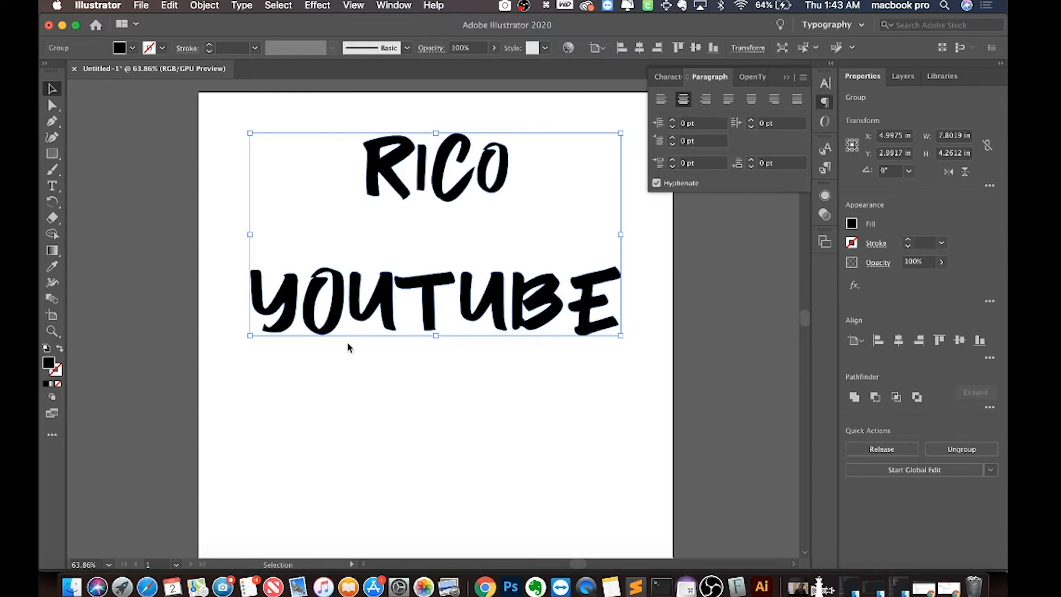
pyautogui.scroll(10, 386, 148)
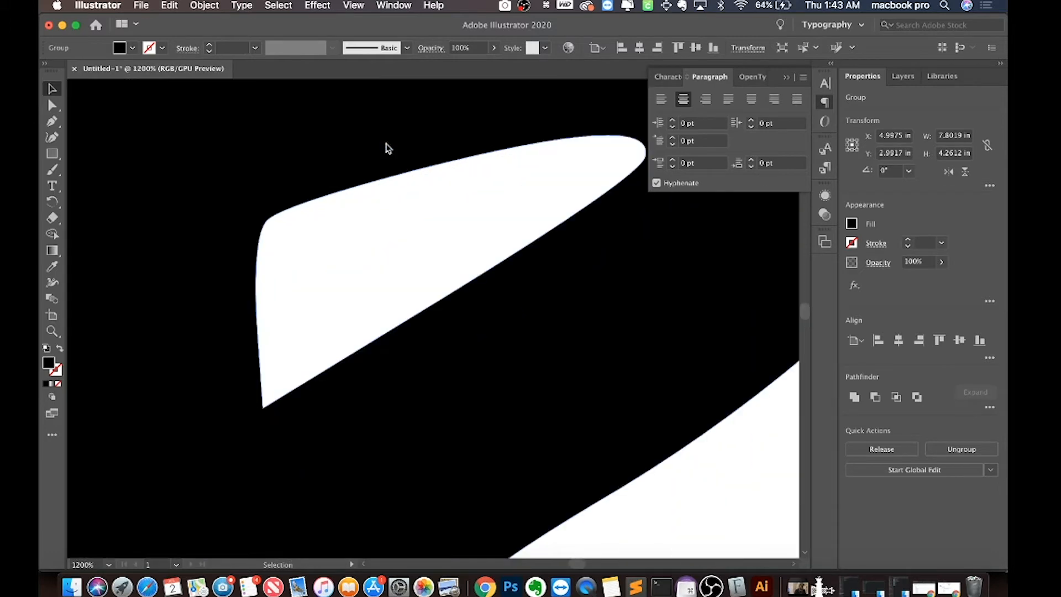
pyautogui.scroll(-3, 386, 148)
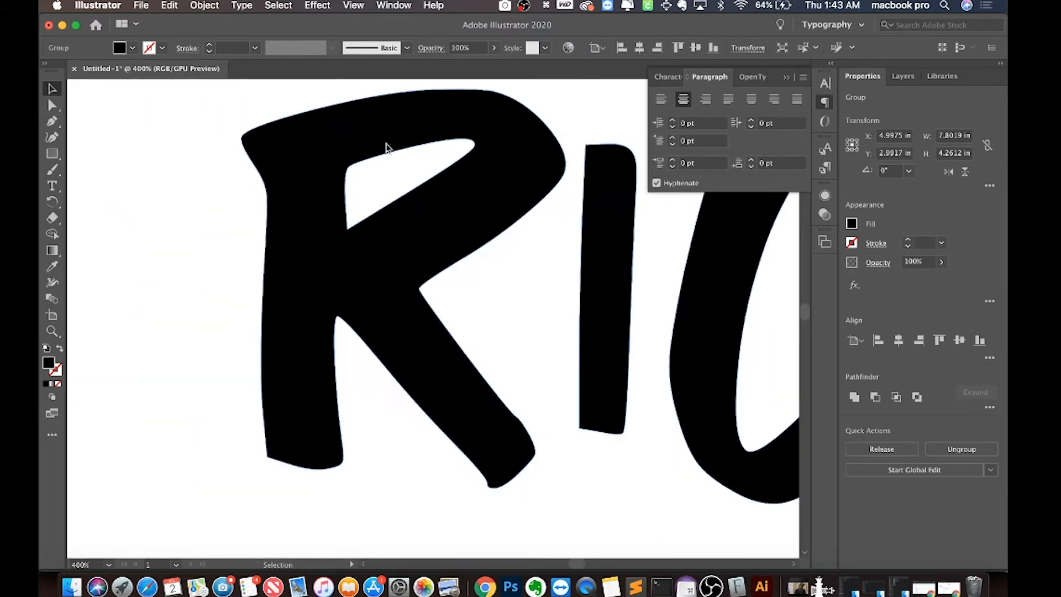
pyautogui.click(191, 194)
pyautogui.click(272, 150)
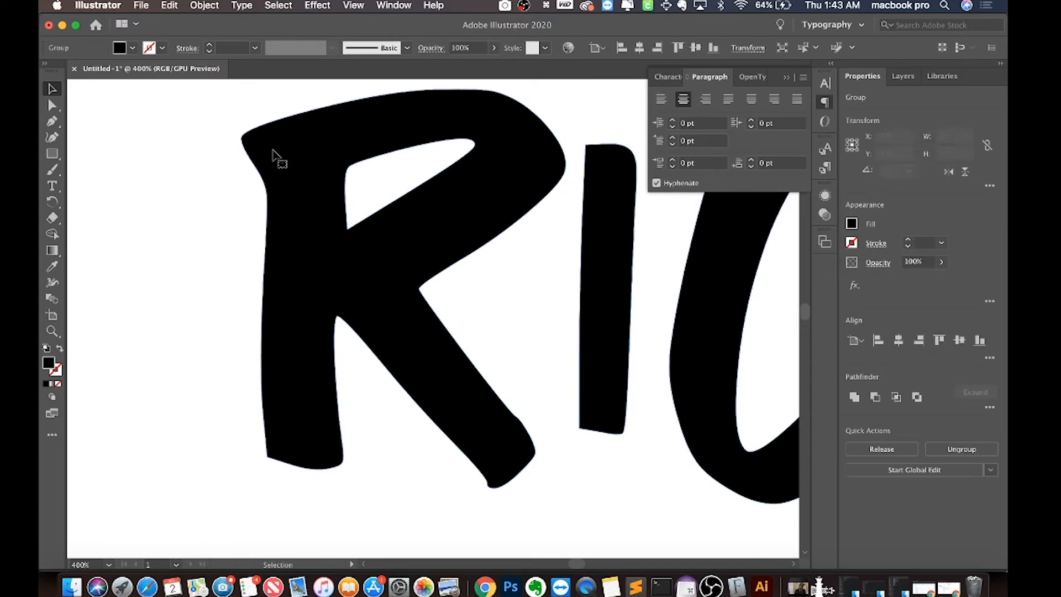
pyautogui.click(205, 163)
pyautogui.scroll(-1, 431, 303)
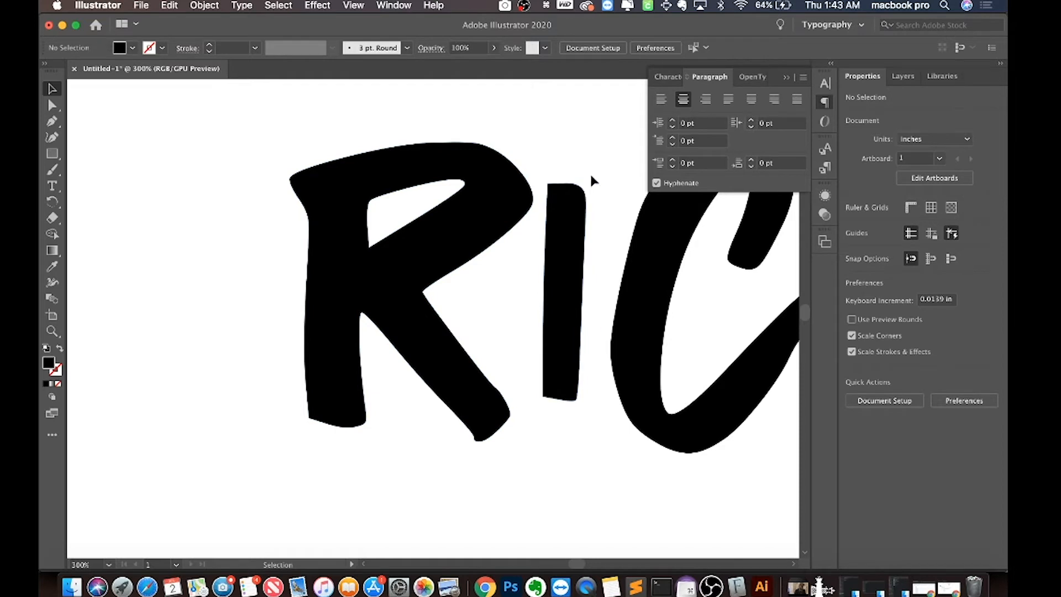
pyautogui.scroll(-2, 637, 280)
pyautogui.scroll(4, 637, 280)
pyautogui.scroll(-4, 637, 280)
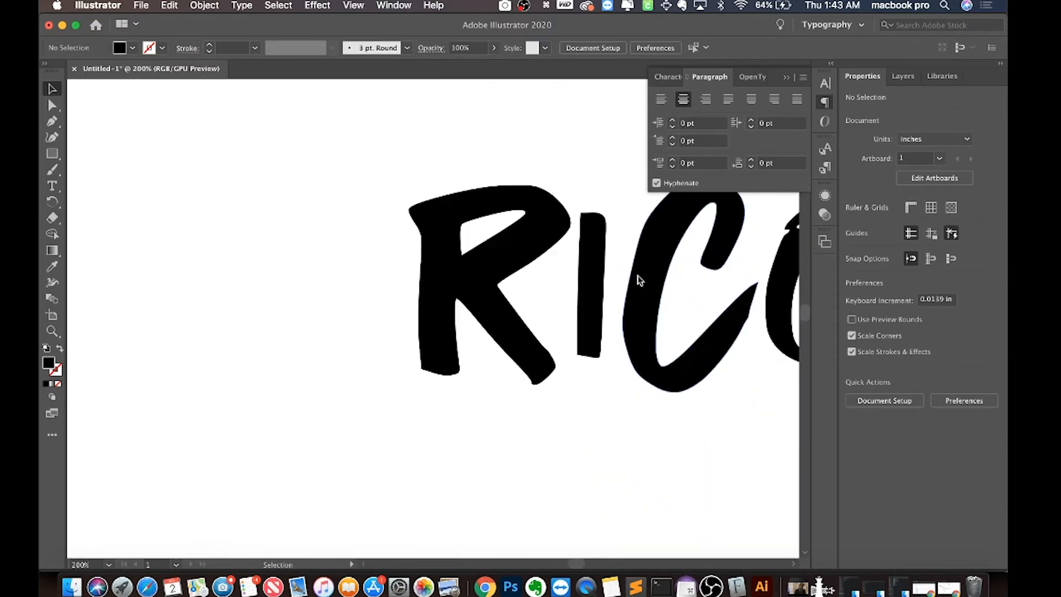
pyautogui.hscroll(3, 637, 280)
pyautogui.scroll(-1, 638, 281)
pyautogui.hscroll(2, 638, 279)
pyautogui.scroll(-1, 637, 279)
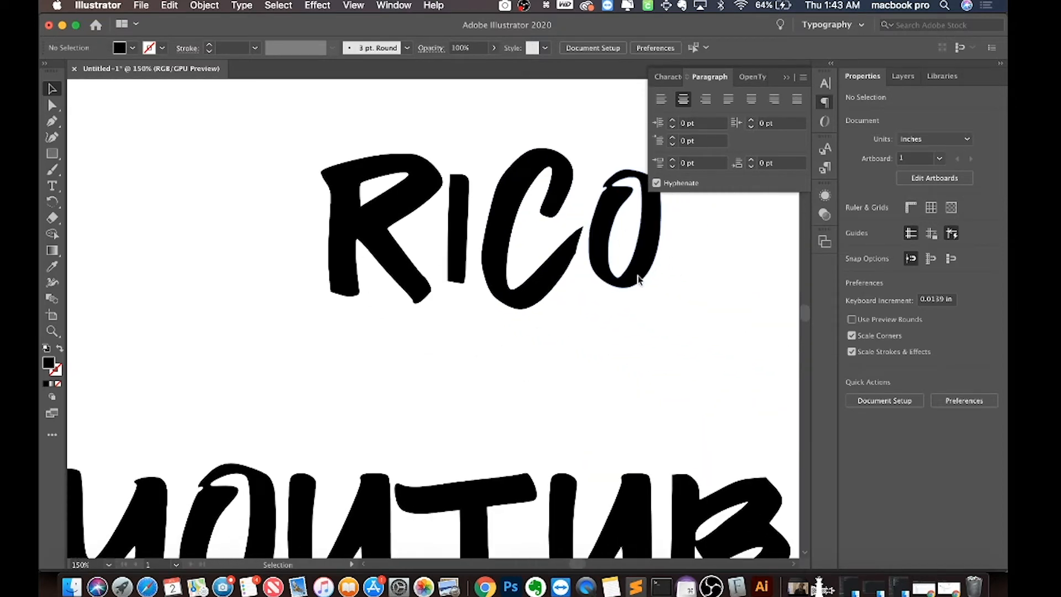
pyautogui.click(658, 244)
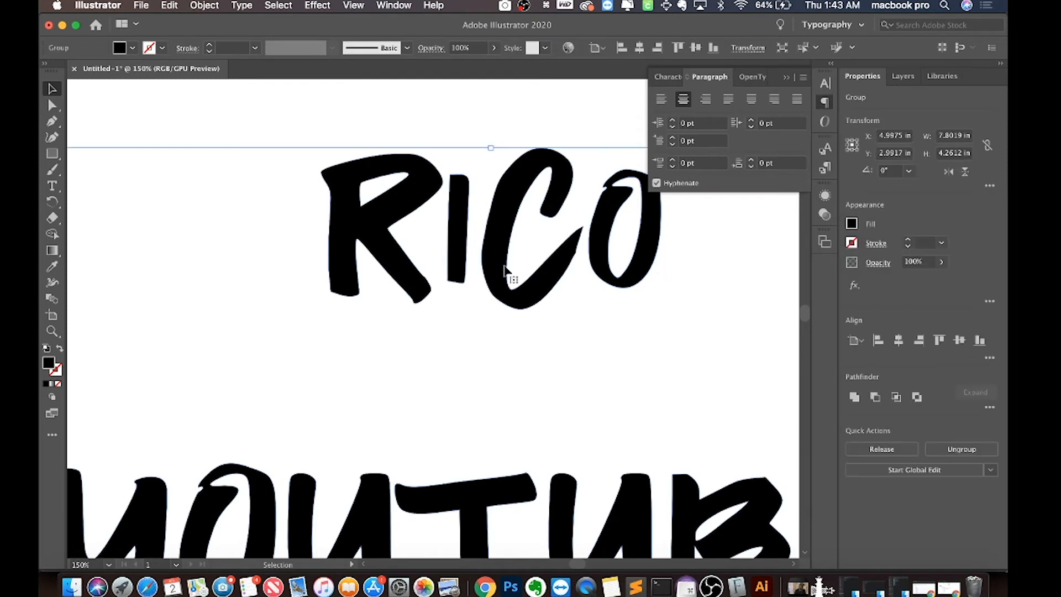
pyautogui.click(204, 181)
pyautogui.scroll(-3, 205, 183)
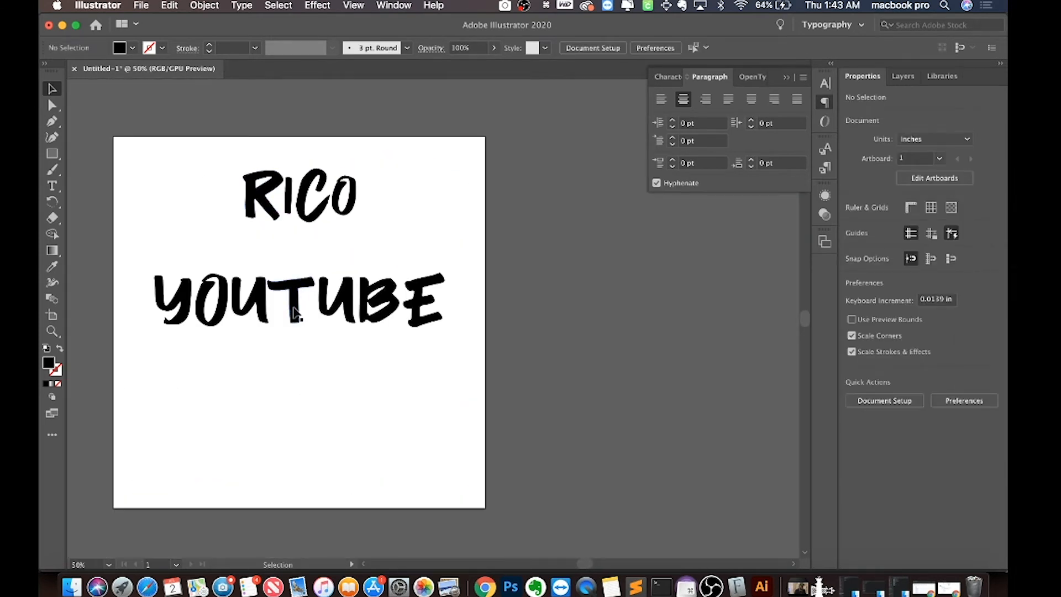
pyautogui.click(290, 304)
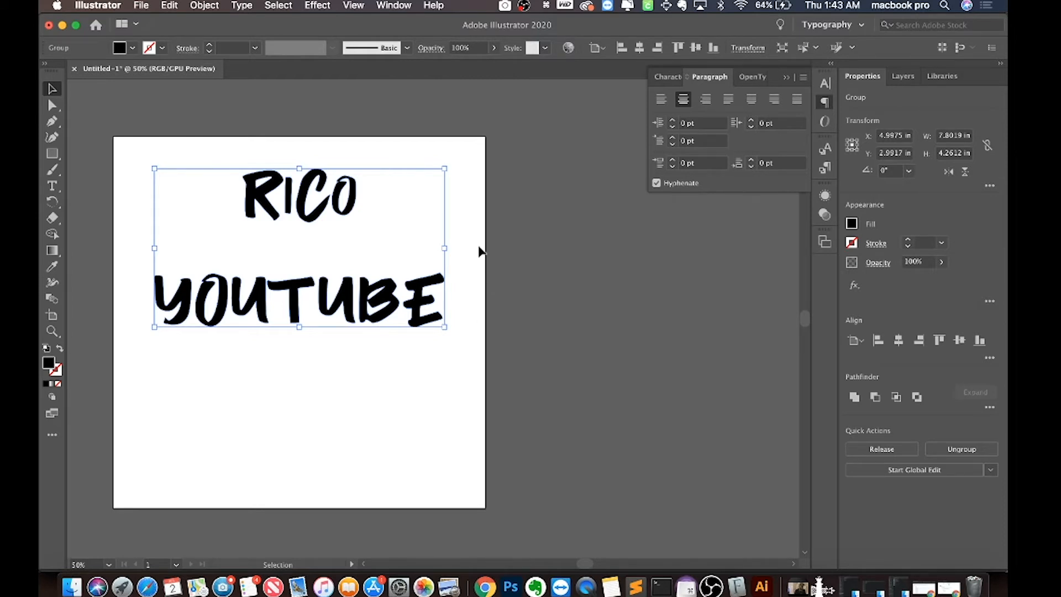
pyautogui.click(493, 304)
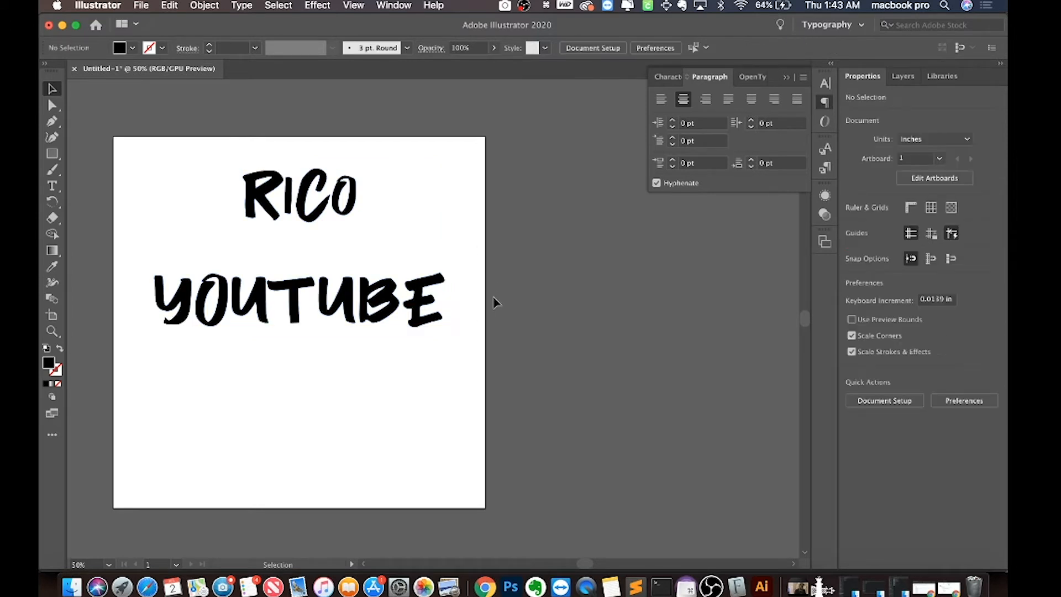
pyautogui.scroll(8, 361, 216)
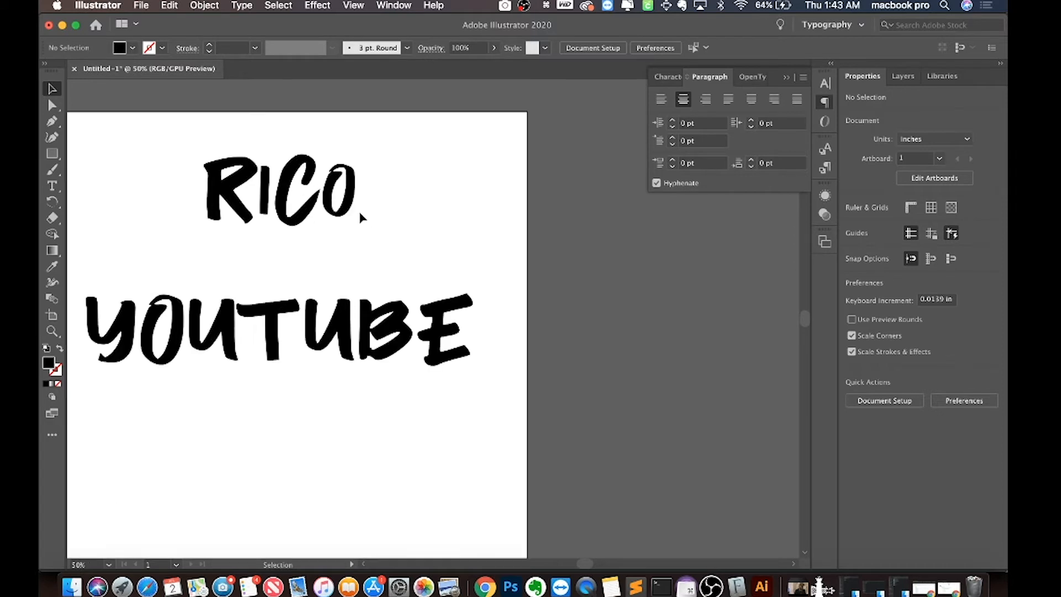
pyautogui.scroll(6, 339, 294)
pyautogui.hscroll(-3, 339, 294)
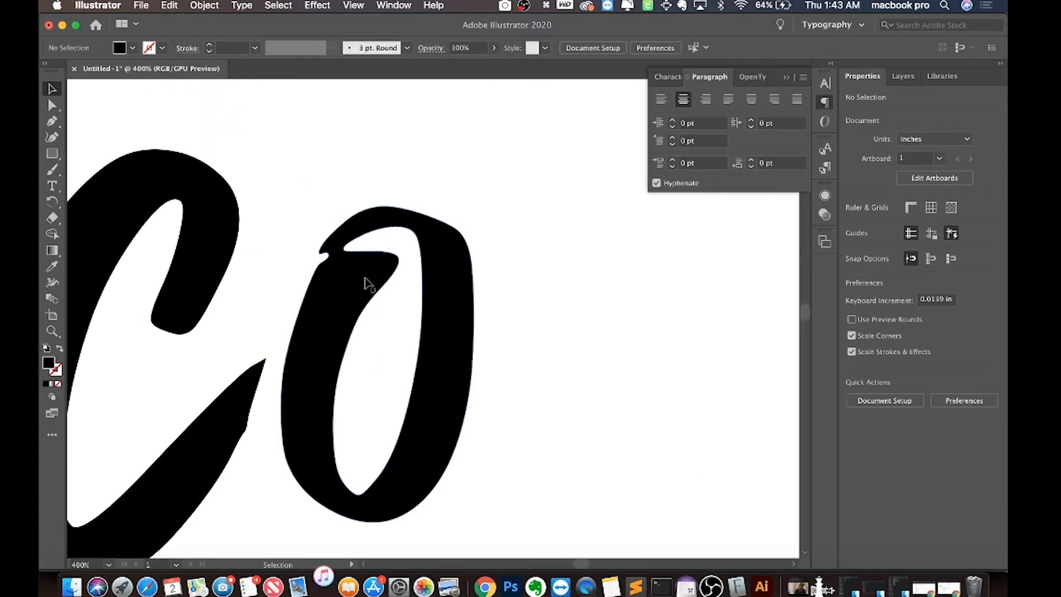
pyautogui.scroll(-5, 541, 357)
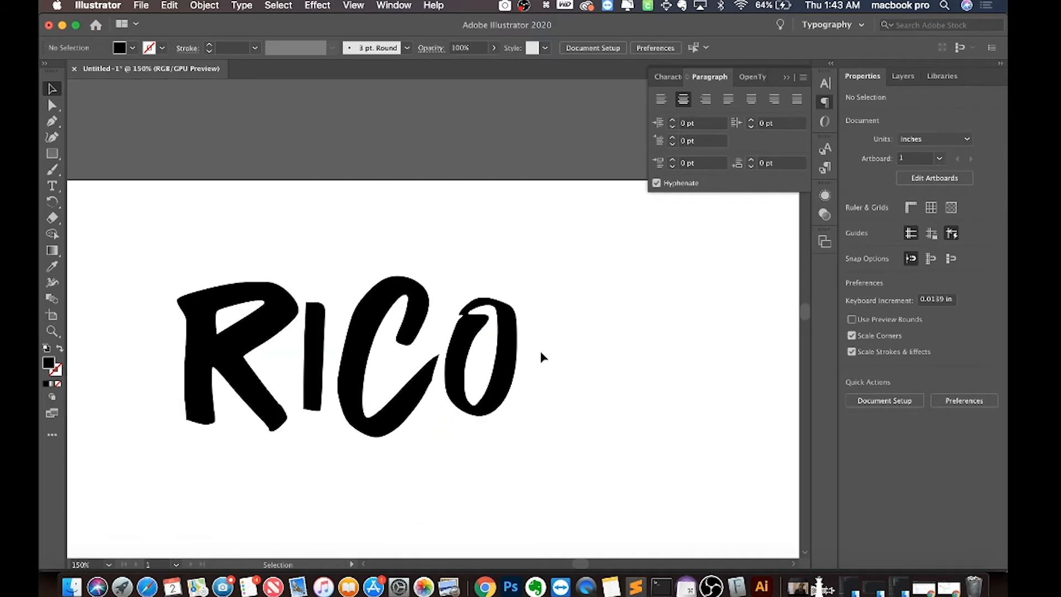
pyautogui.scroll(-5, 541, 357)
pyautogui.click(391, 241)
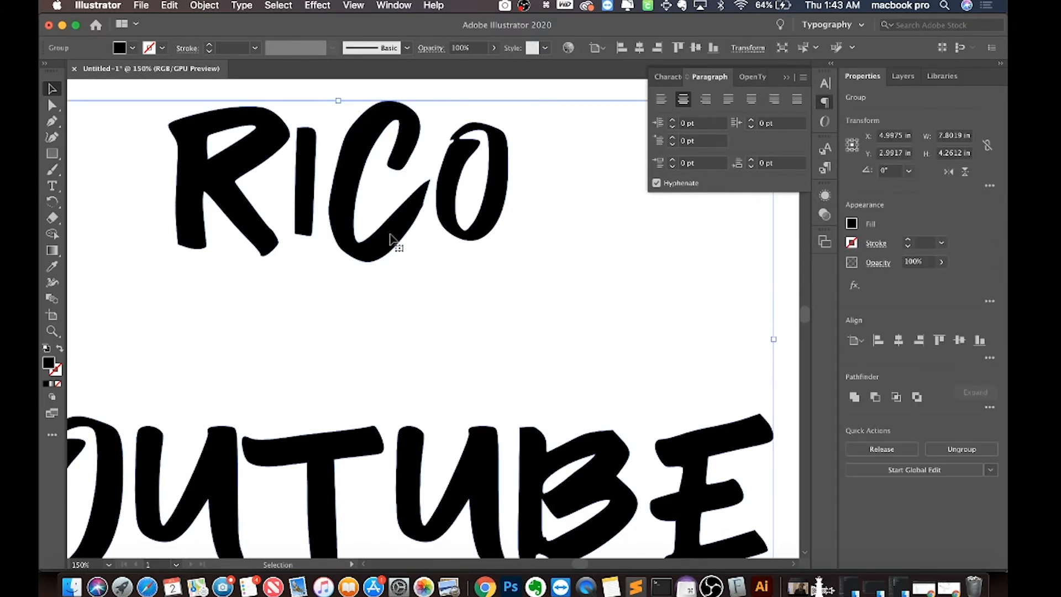
pyautogui.scroll(-1, 435, 300)
pyautogui.scroll(-4, 434, 300)
pyautogui.scroll(5, 435, 300)
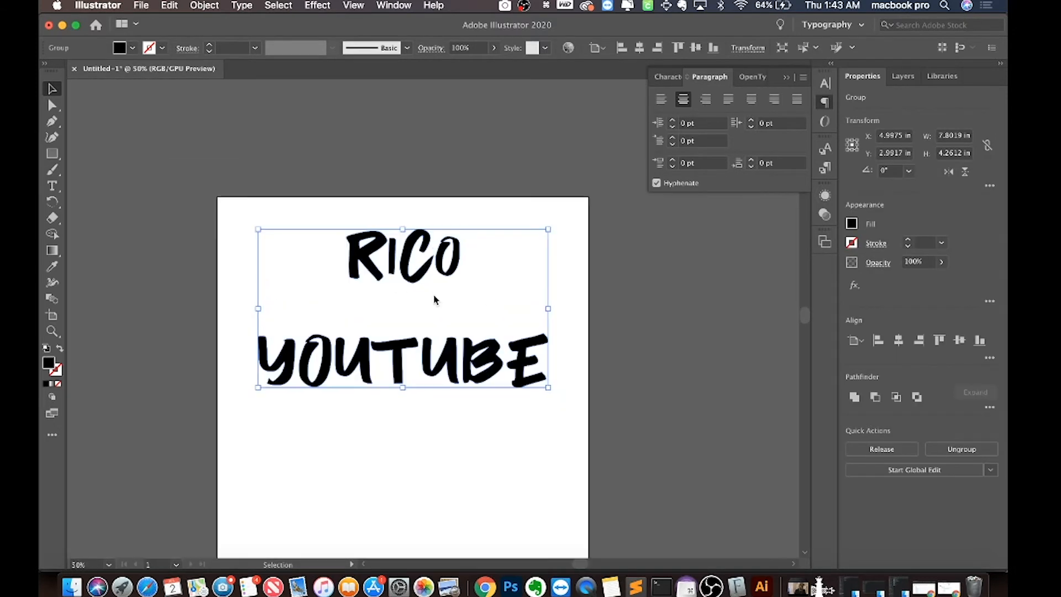
pyautogui.scroll(-3, 434, 300)
pyautogui.scroll(1, 435, 300)
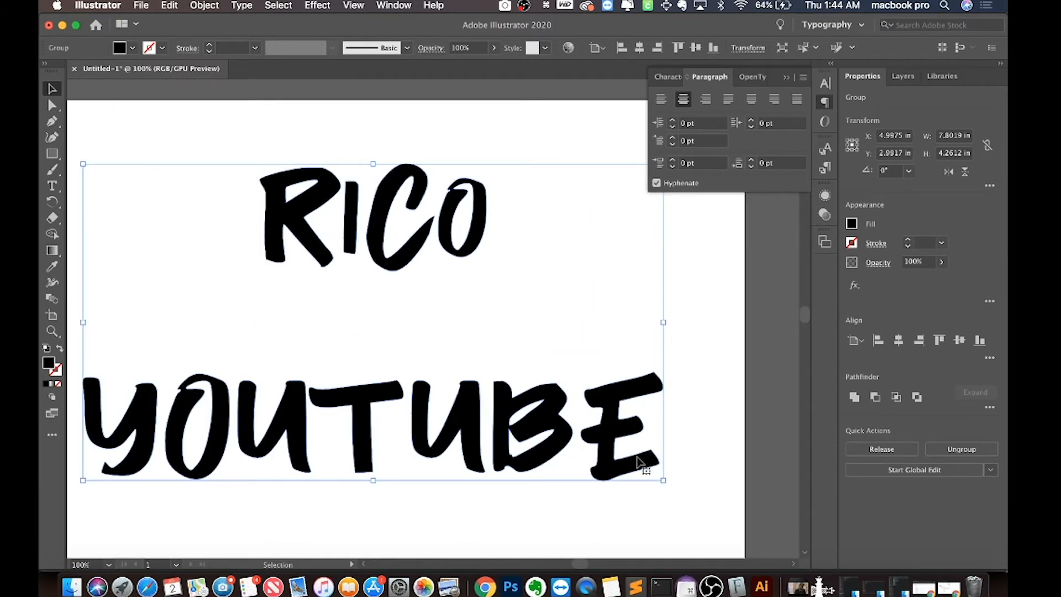
pyautogui.click(690, 349)
pyautogui.click(561, 417)
# Ungroup the outlined lettering, then select the O and R of RICO individually
pyautogui.rightClick(306, 209)
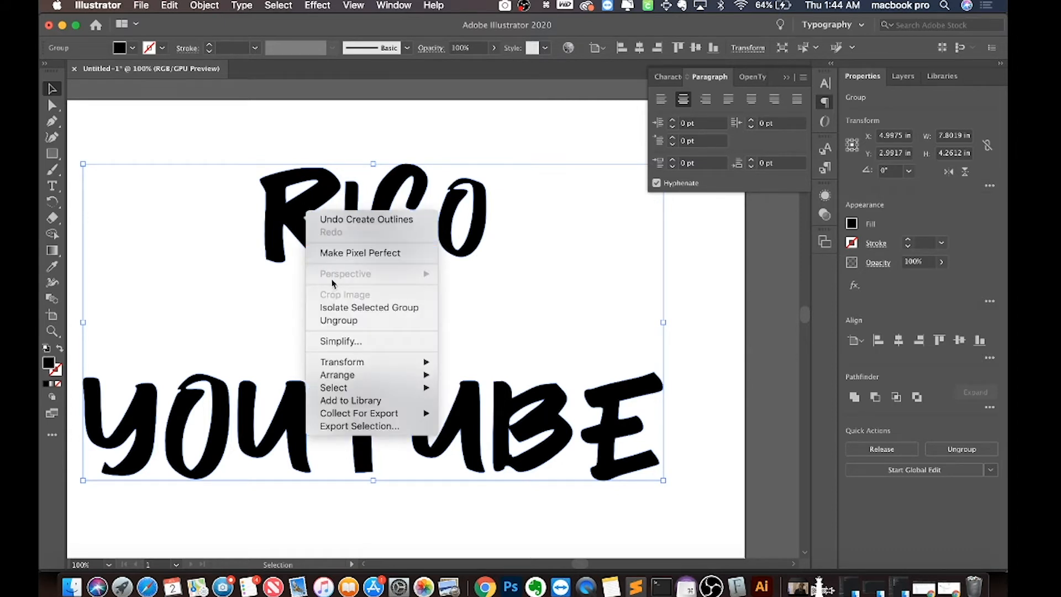
pyautogui.click(334, 322)
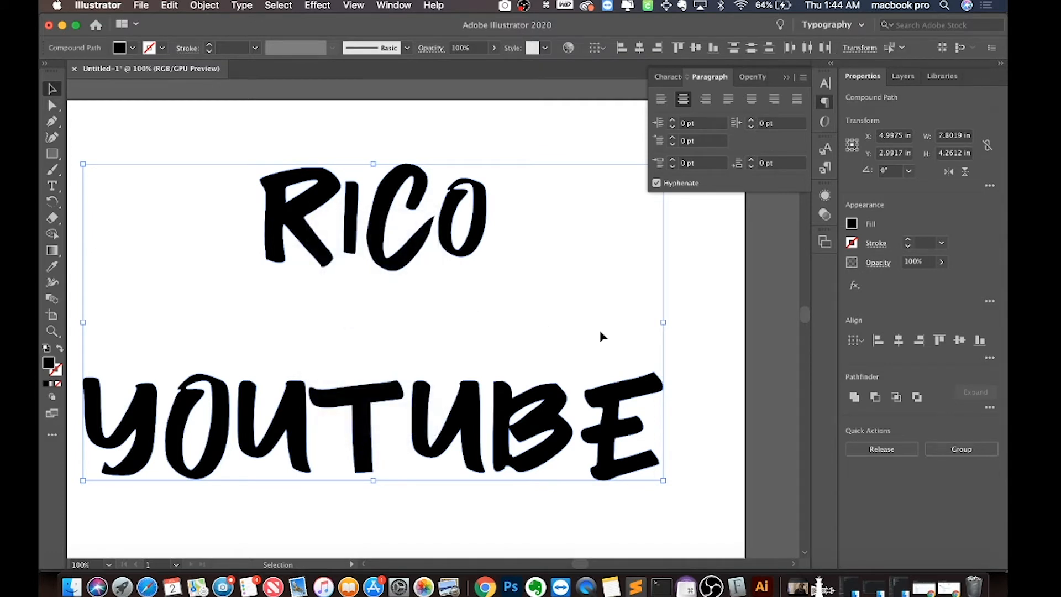
pyautogui.click(719, 387)
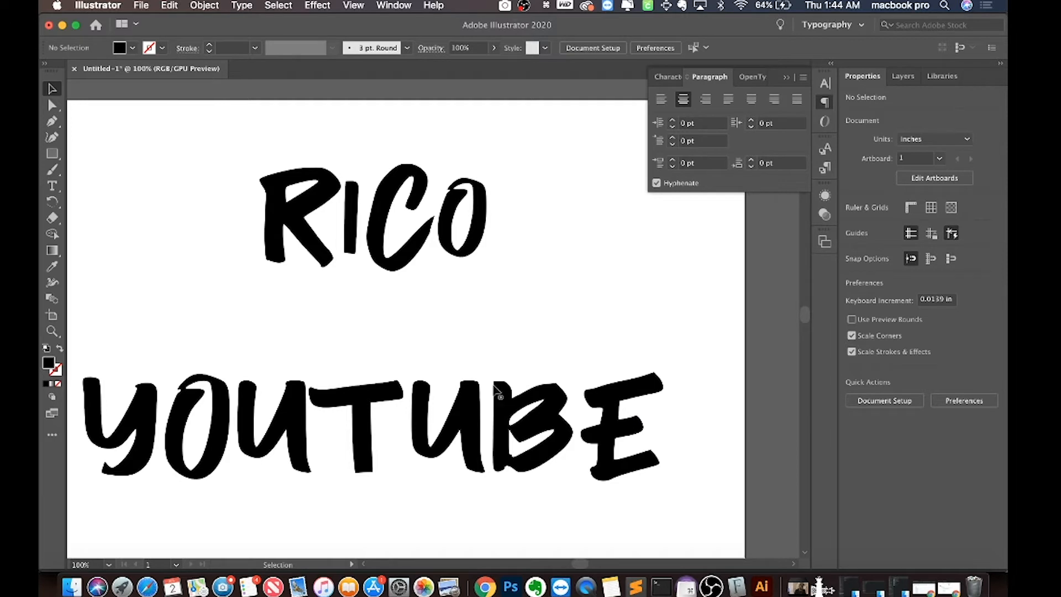
pyautogui.click(484, 224)
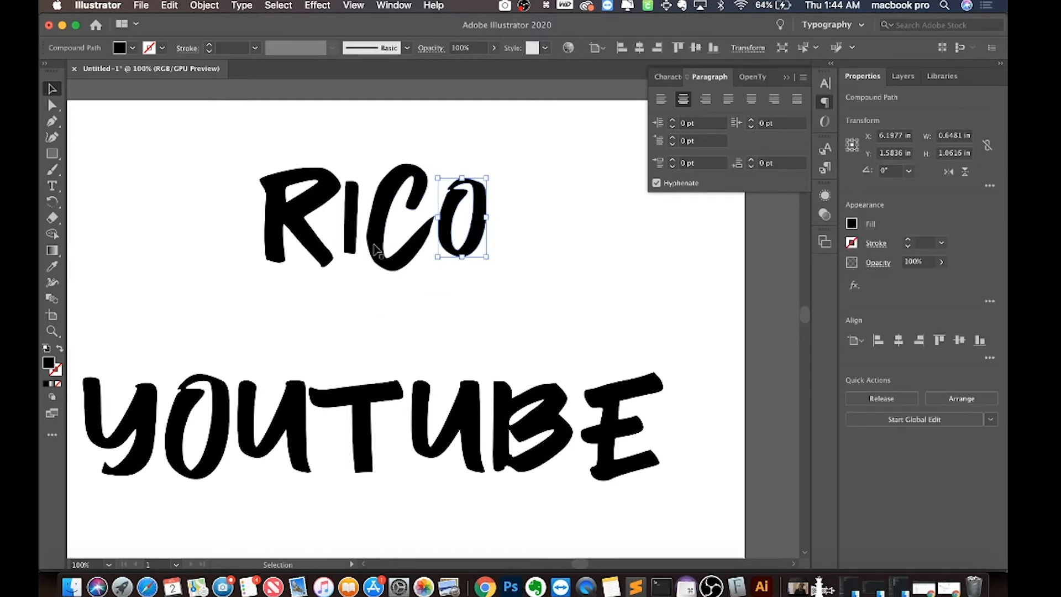
pyautogui.click(294, 239)
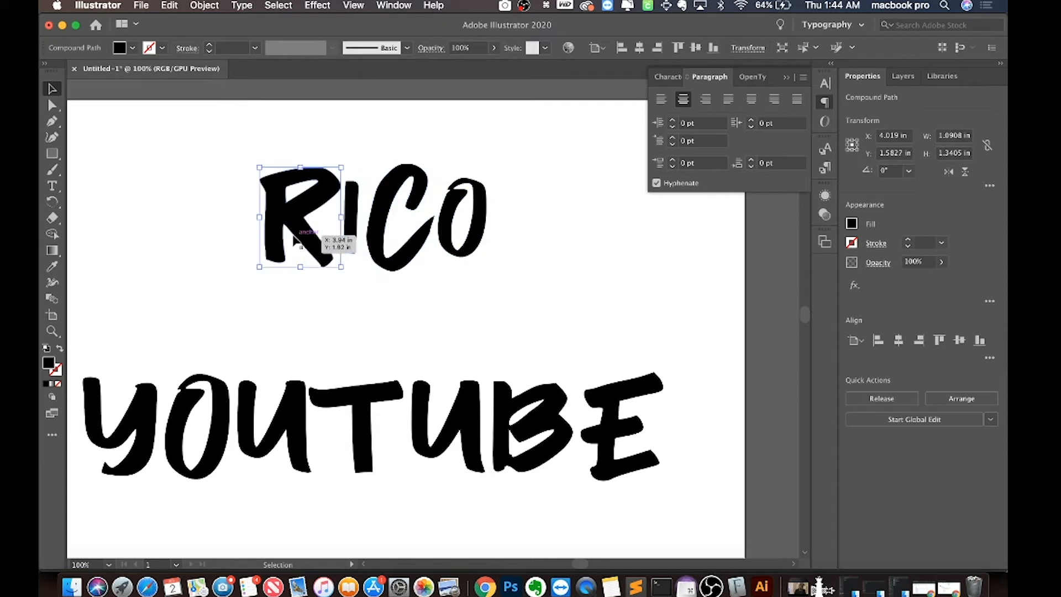
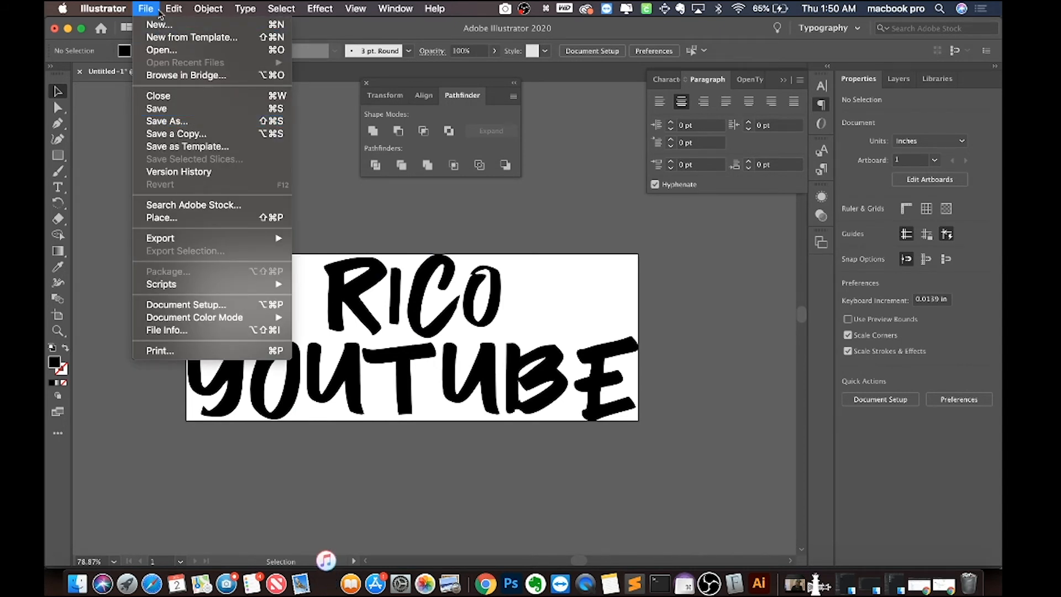
# Save the lettering on this computer as SVG_ForCricut.svg in the YoutubeTutorial folder, in SVG format
pyautogui.click(165, 122)
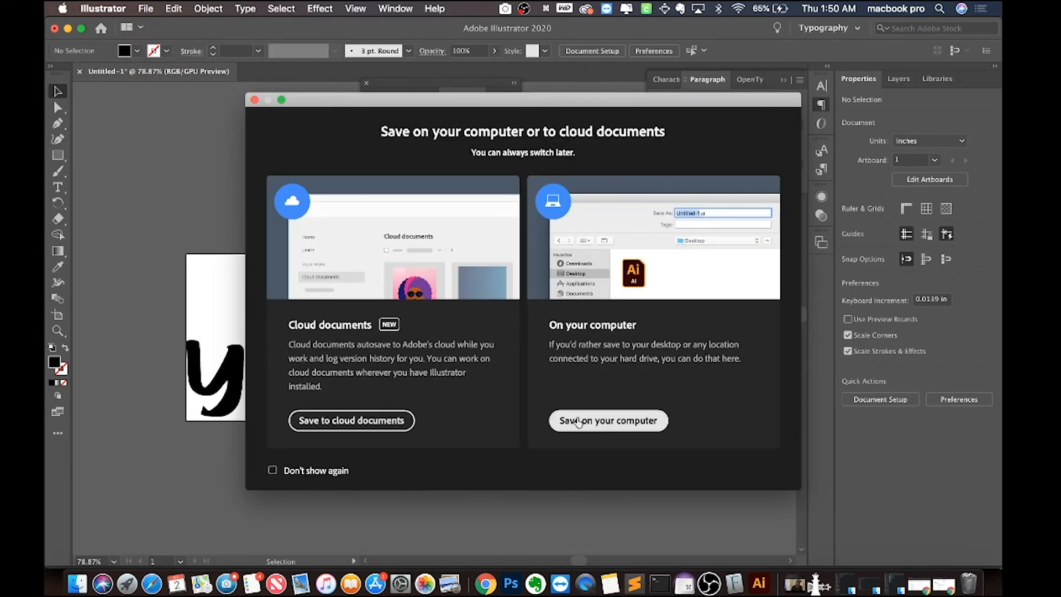
pyautogui.click(578, 421)
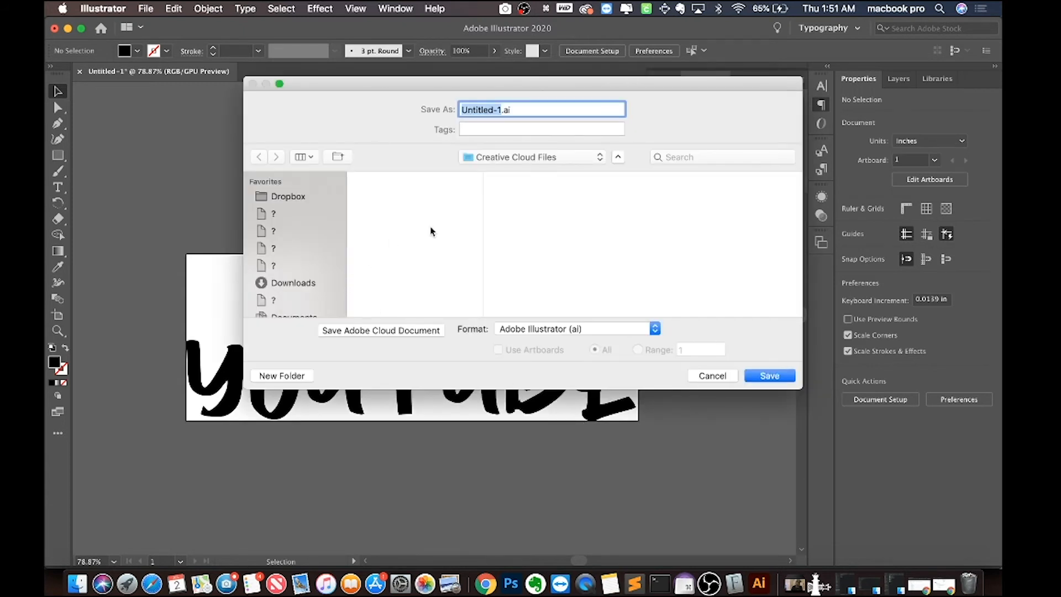
pyautogui.click(522, 158)
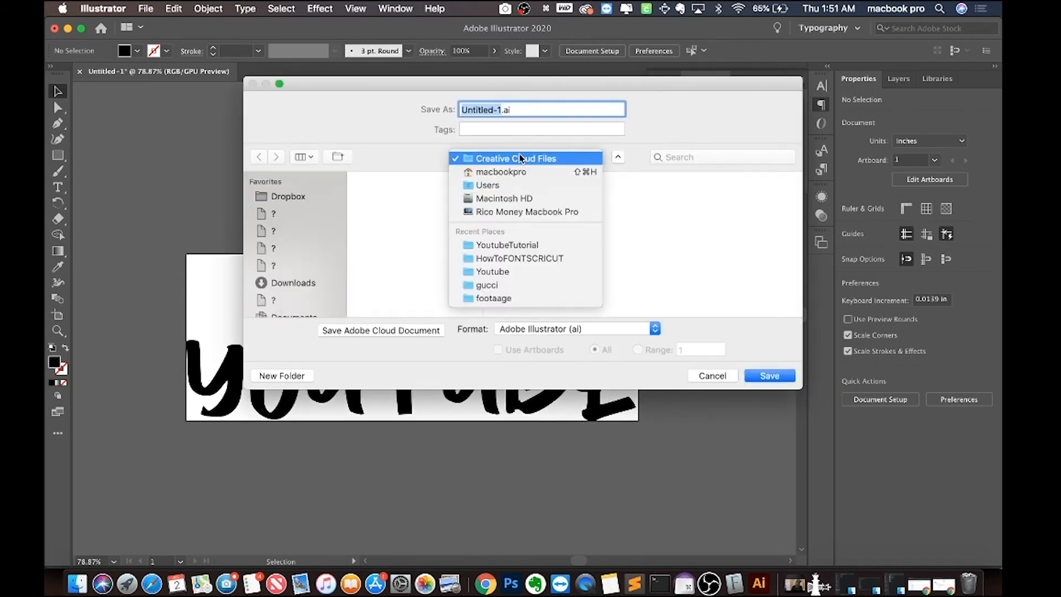
pyautogui.click(506, 245)
pyautogui.scroll(-8, 258, 238)
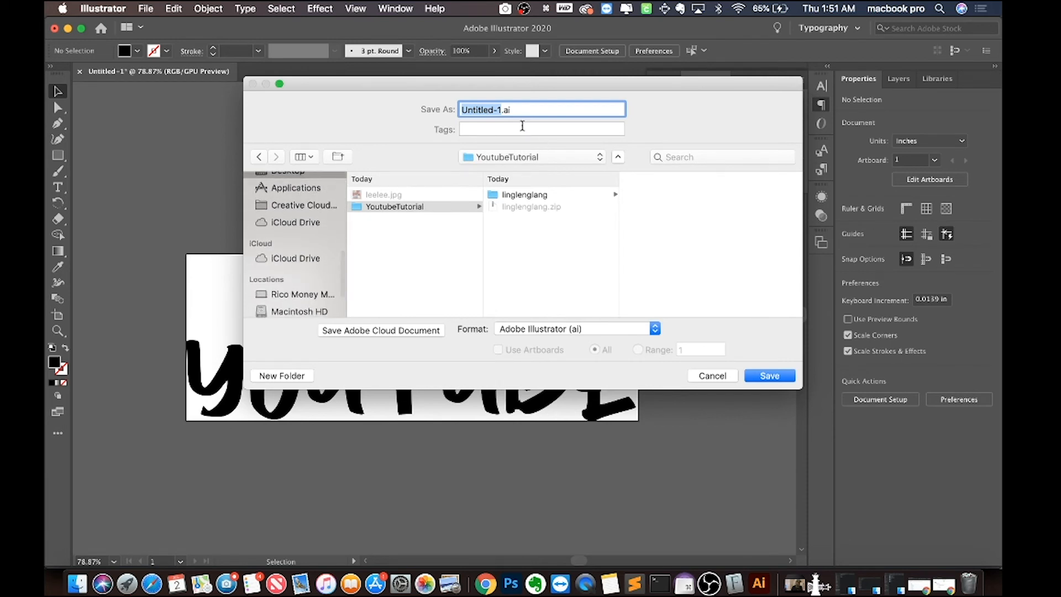
pyautogui.click(533, 330)
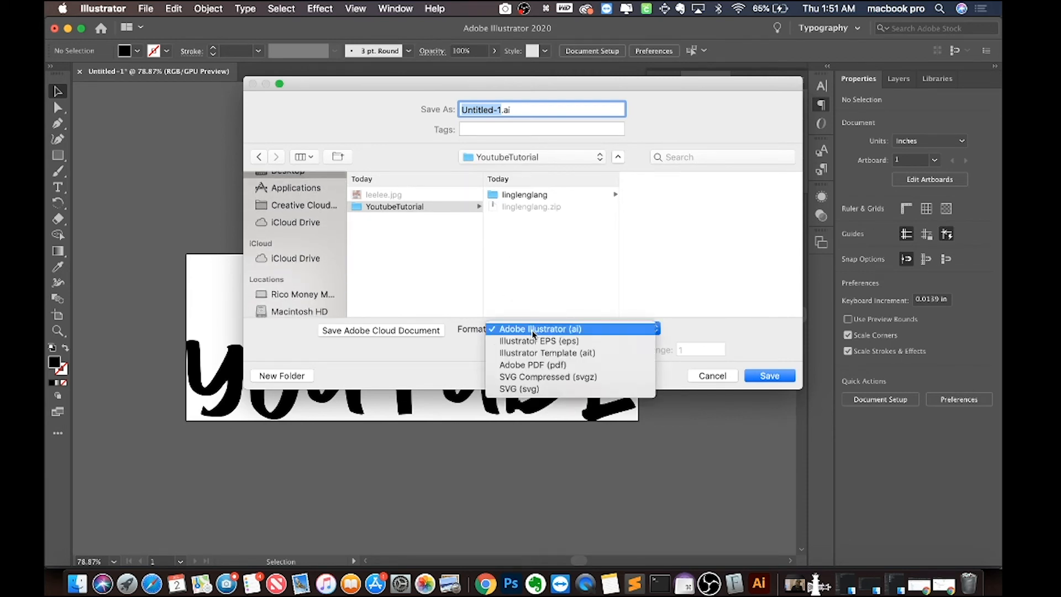
pyautogui.click(527, 390)
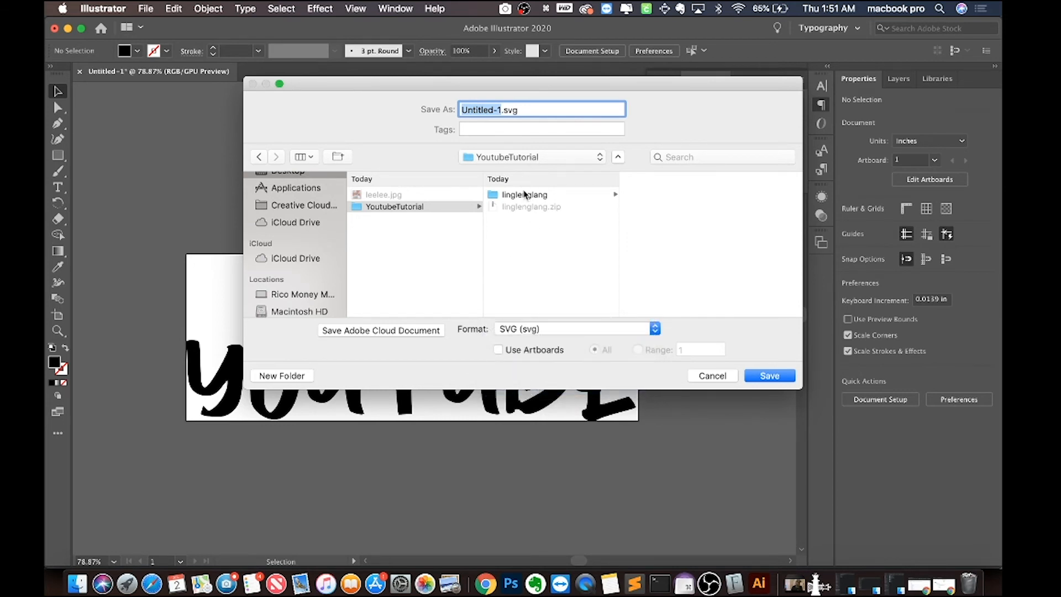
pyautogui.write('SVG')
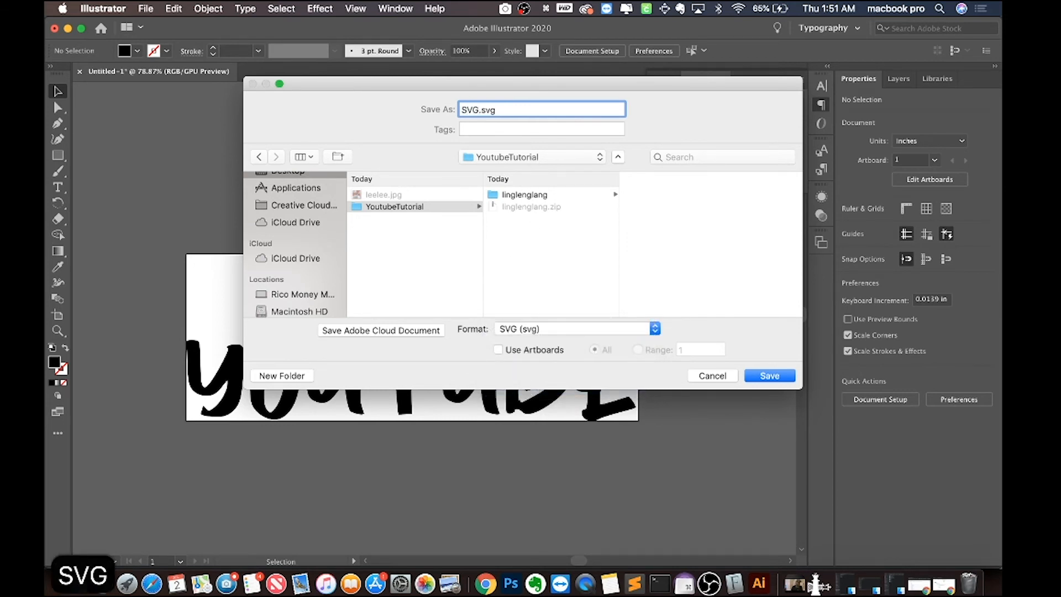
pyautogui.write('_For')
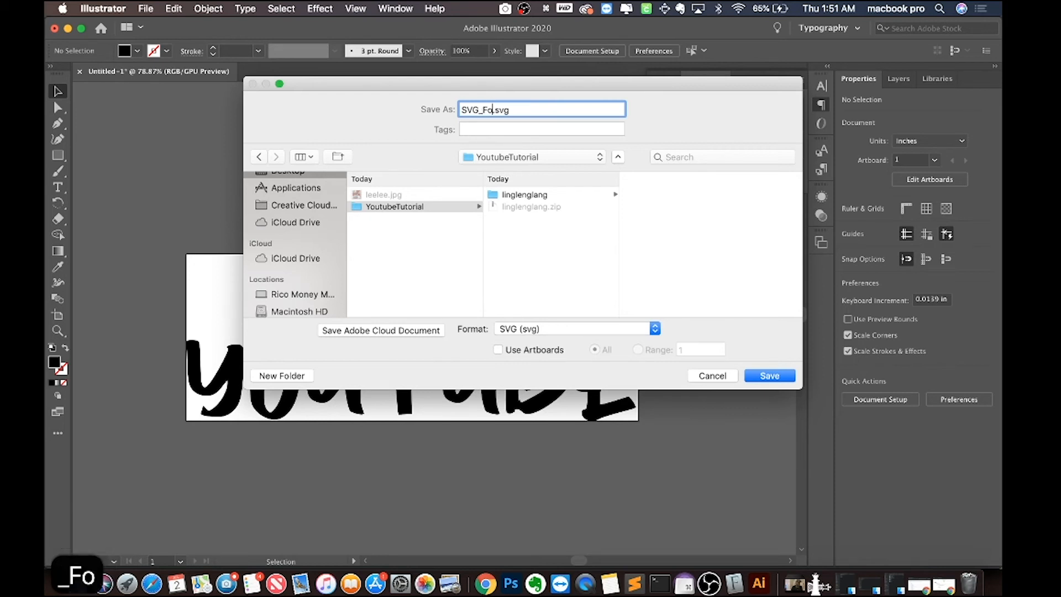
pyautogui.write('Cricut')
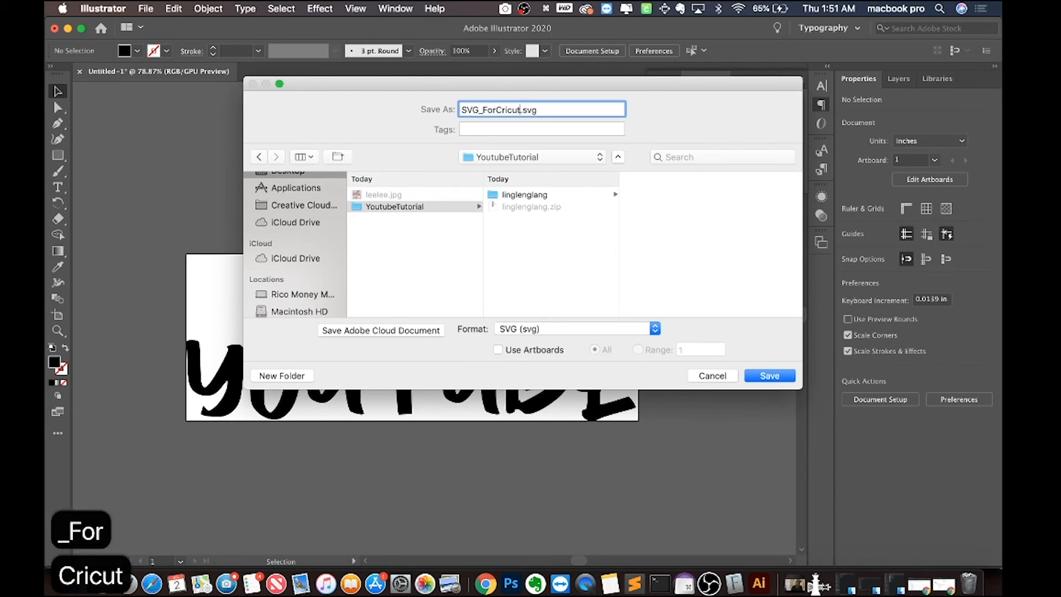
pyautogui.click(778, 380)
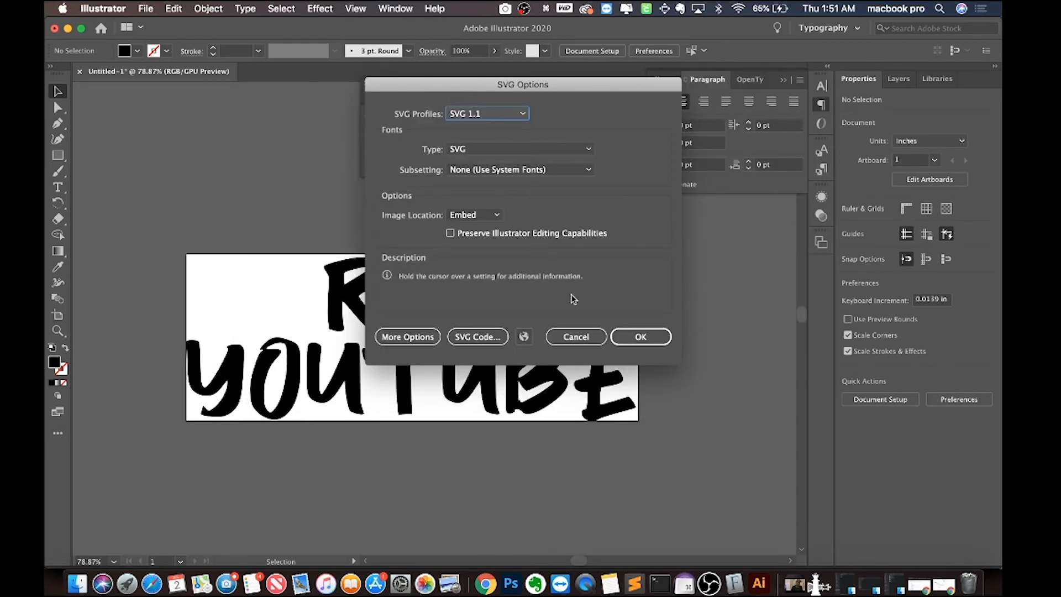
# Accept the SVG Options to finish saving SVG_ForCricut.svg
pyautogui.click(635, 337)
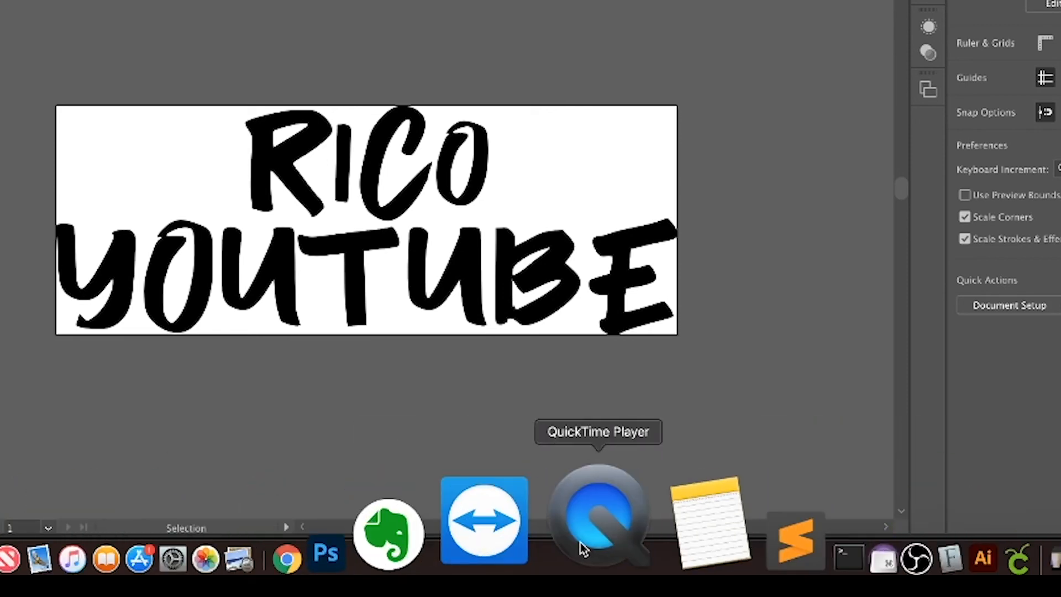
# Bring up Cricut Design Space and start a new blank project
pyautogui.click(457, 537)
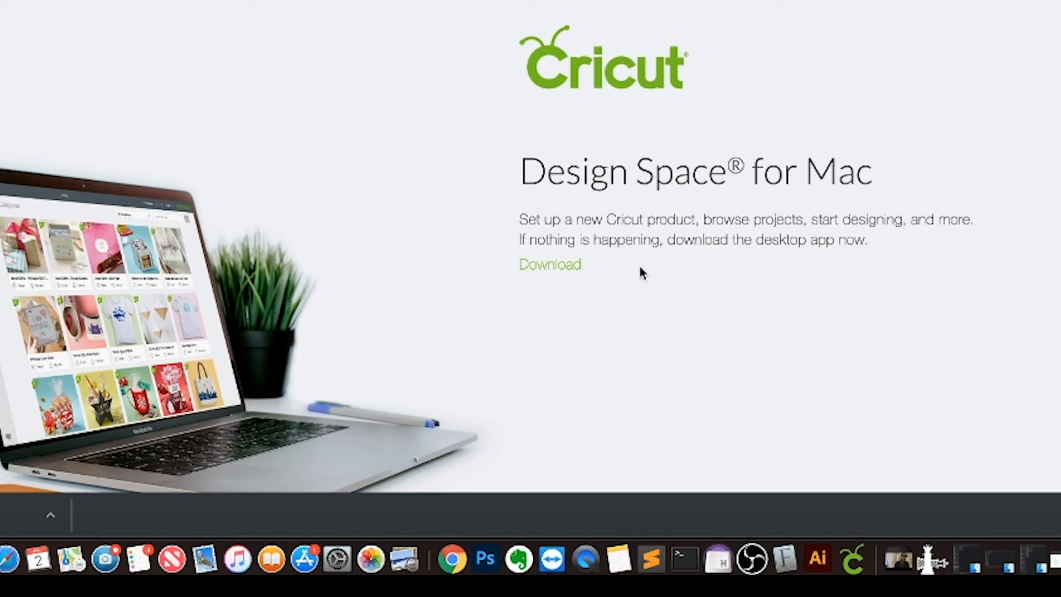
pyautogui.click(853, 557)
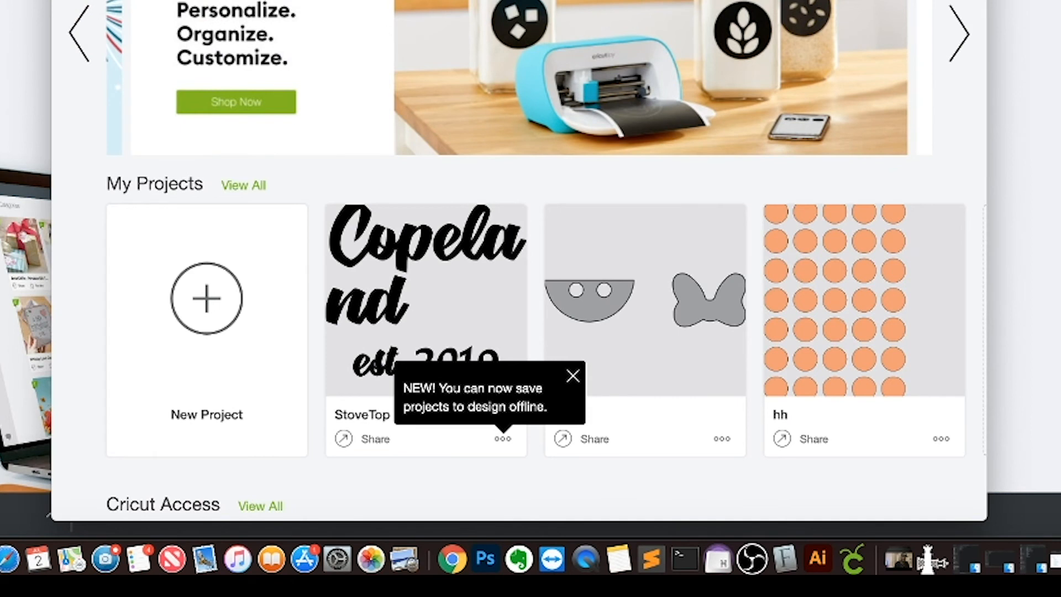
pyautogui.click(215, 298)
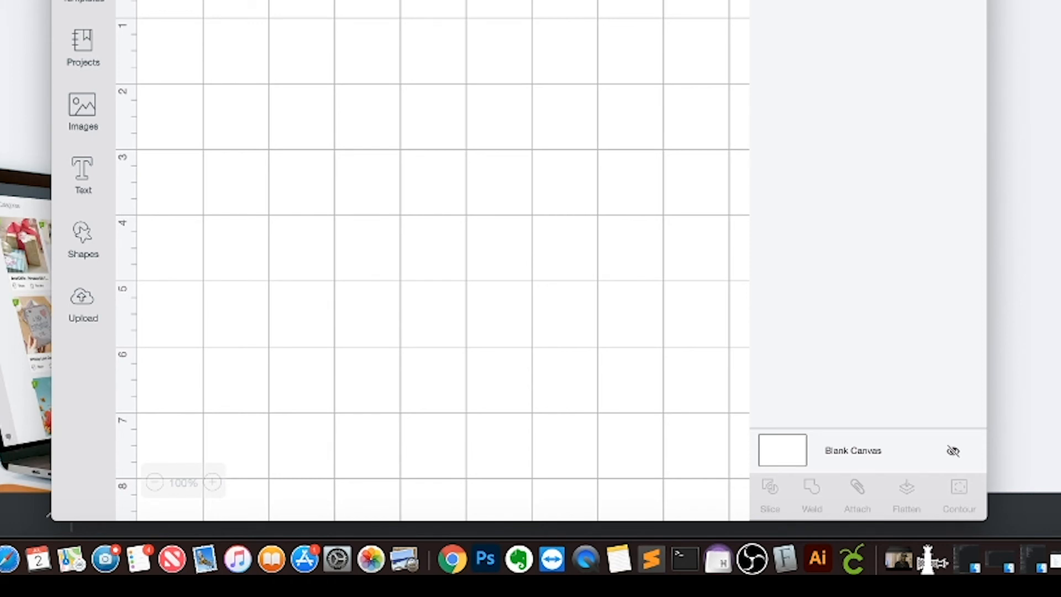
# Enlarge and reposition the Design Space window to fill the screen
pyautogui.moveTo(987, 0); pyautogui.dragTo(1060, 0)
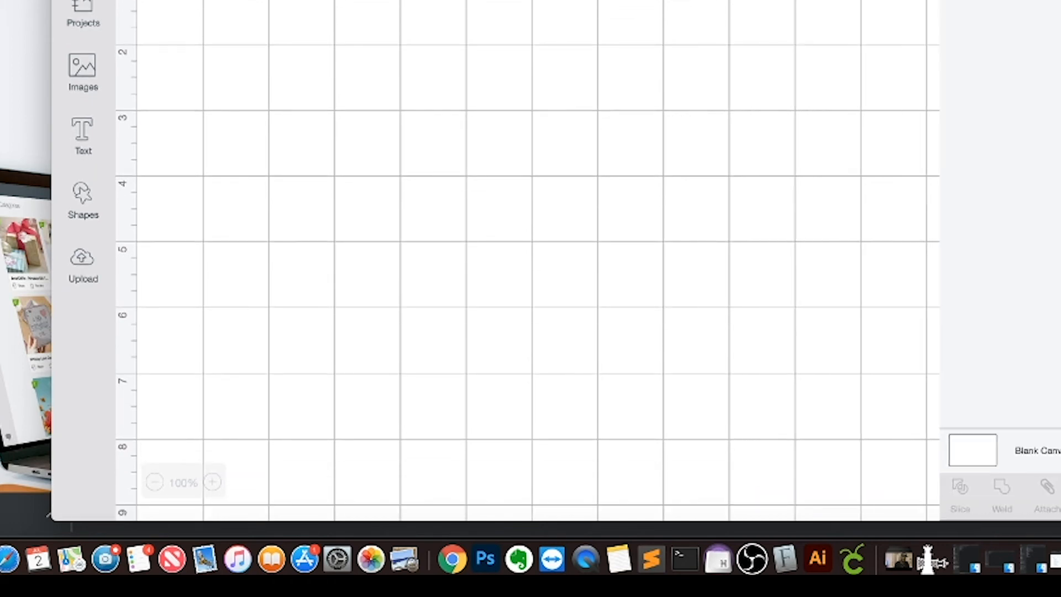
pyautogui.moveTo(801, 0); pyautogui.dragTo(616, 0)
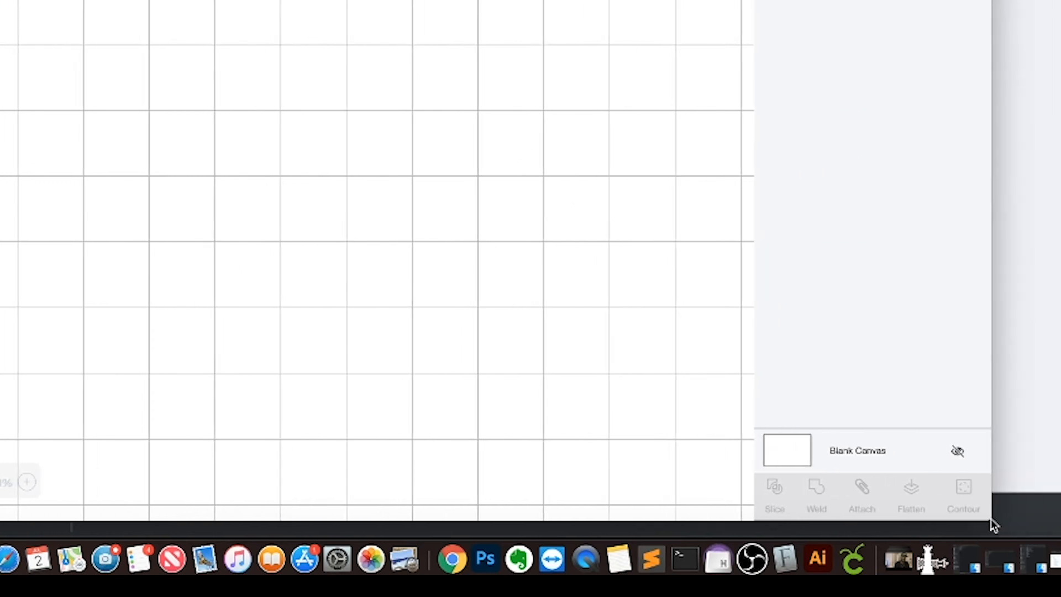
pyautogui.moveTo(993, 525); pyautogui.dragTo(1060, 539)
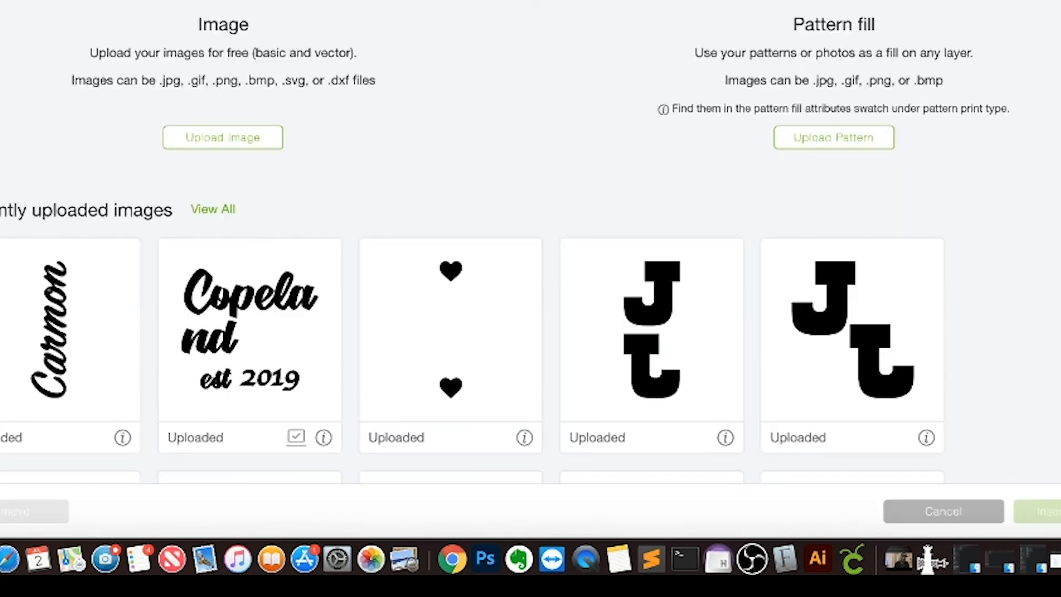
# Upload and save SVG_ForCricut.svg, then insert the RICO YOUTUBE image onto the canvas
pyautogui.click(203, 145)
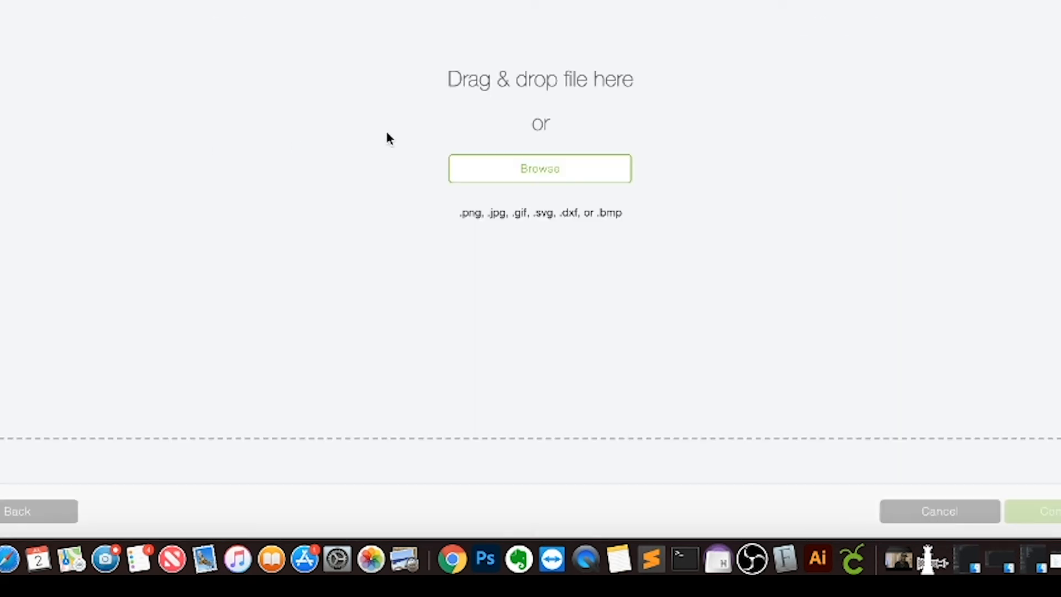
pyautogui.click(515, 175)
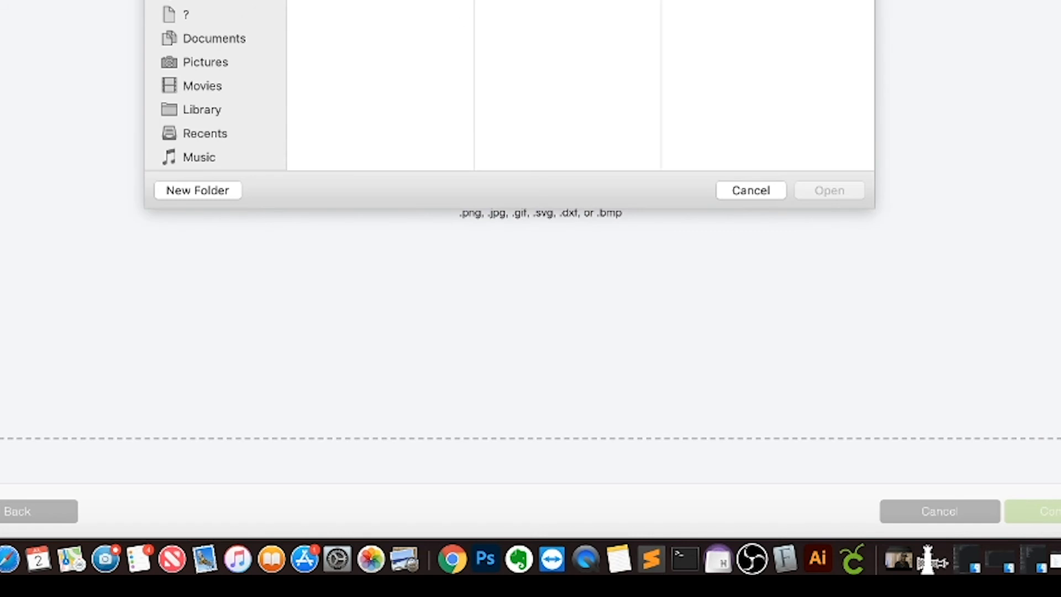
pyautogui.click(552, 1)
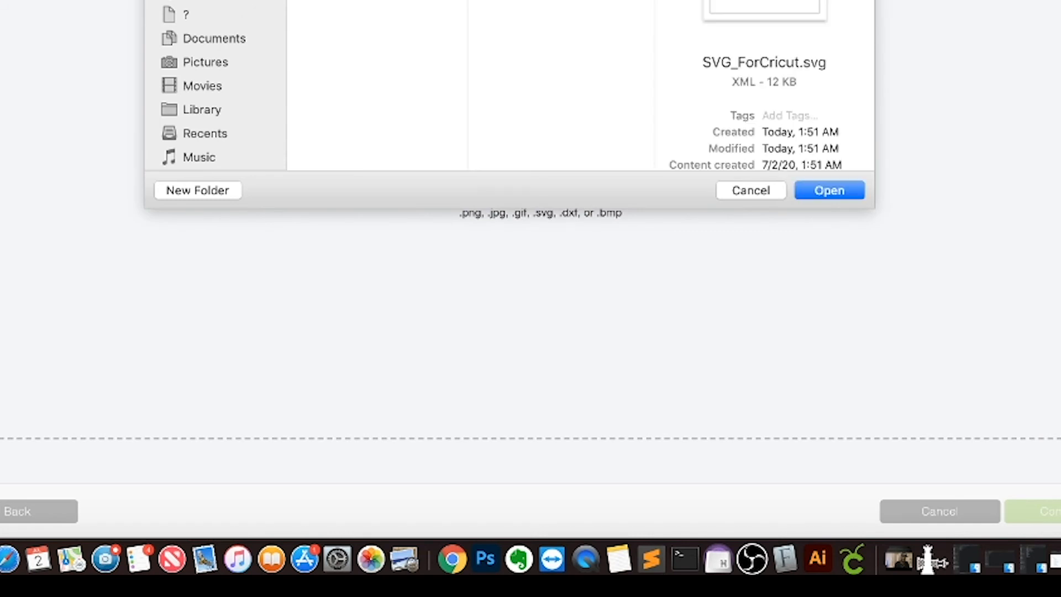
pyautogui.click(847, 198)
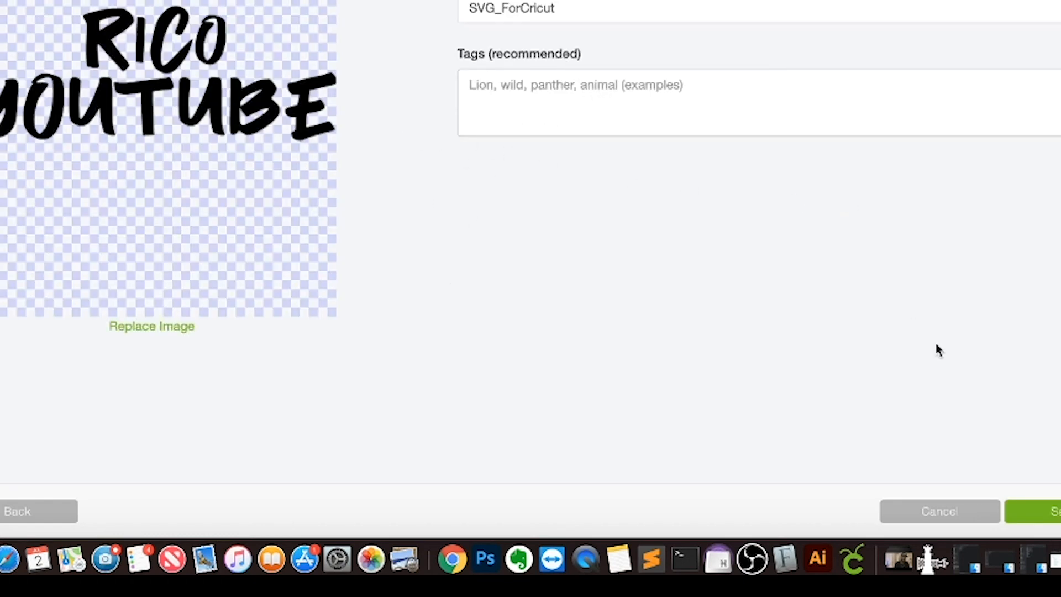
pyautogui.click(1031, 519)
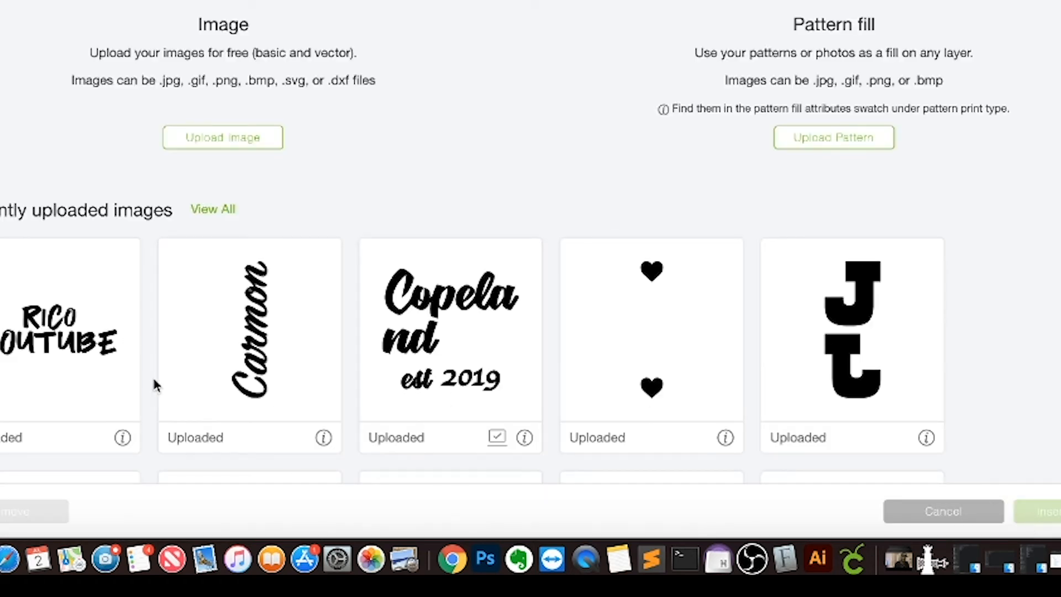
pyautogui.click(103, 358)
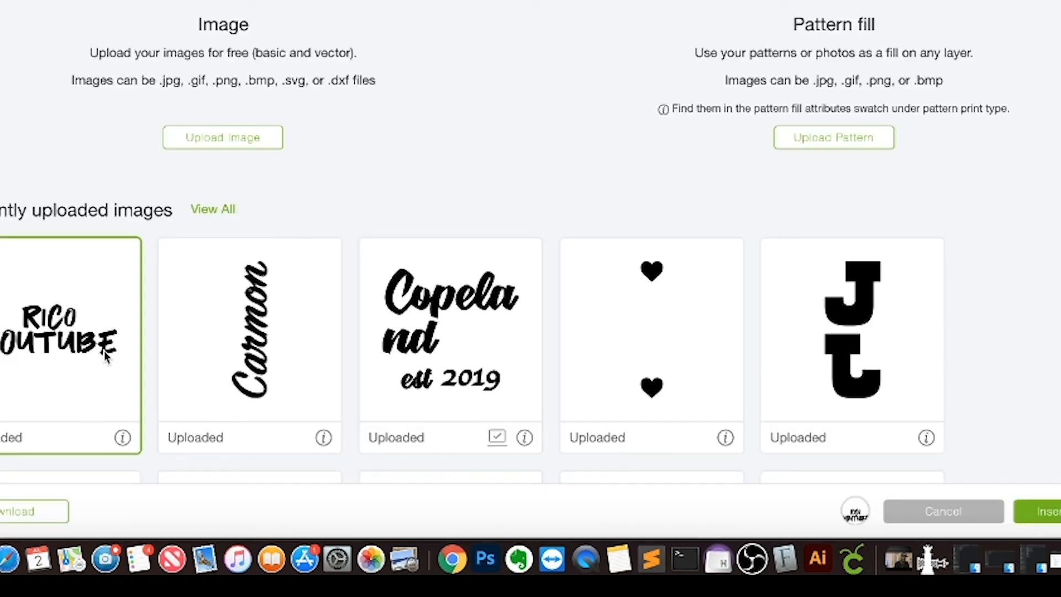
pyautogui.click(1040, 511)
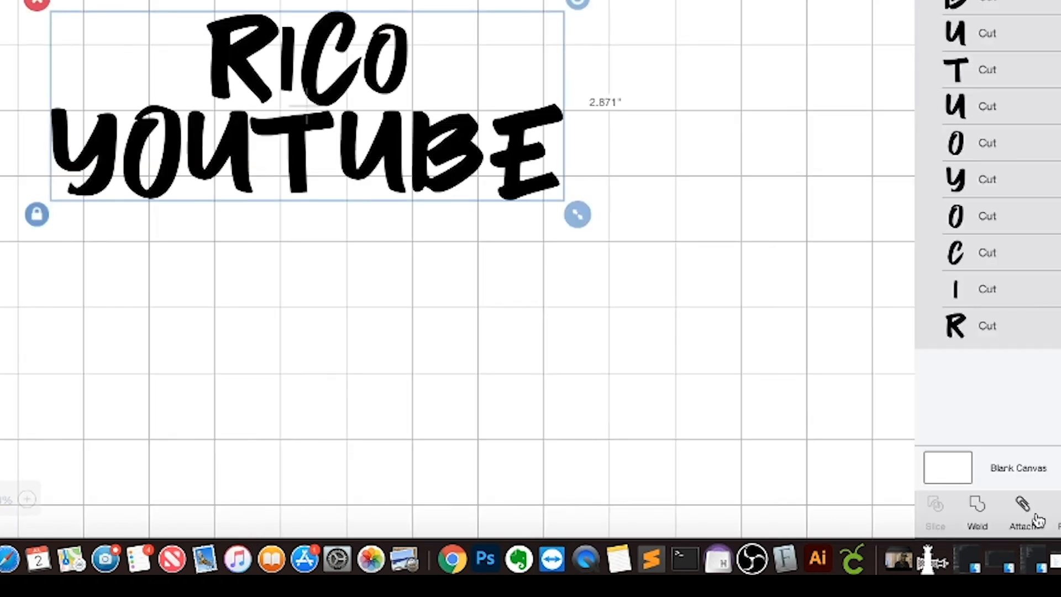
# Move the lettering up-left, then test deleting and restoring the letters E and B
pyautogui.moveTo(396, 151); pyautogui.dragTo(330, 99)
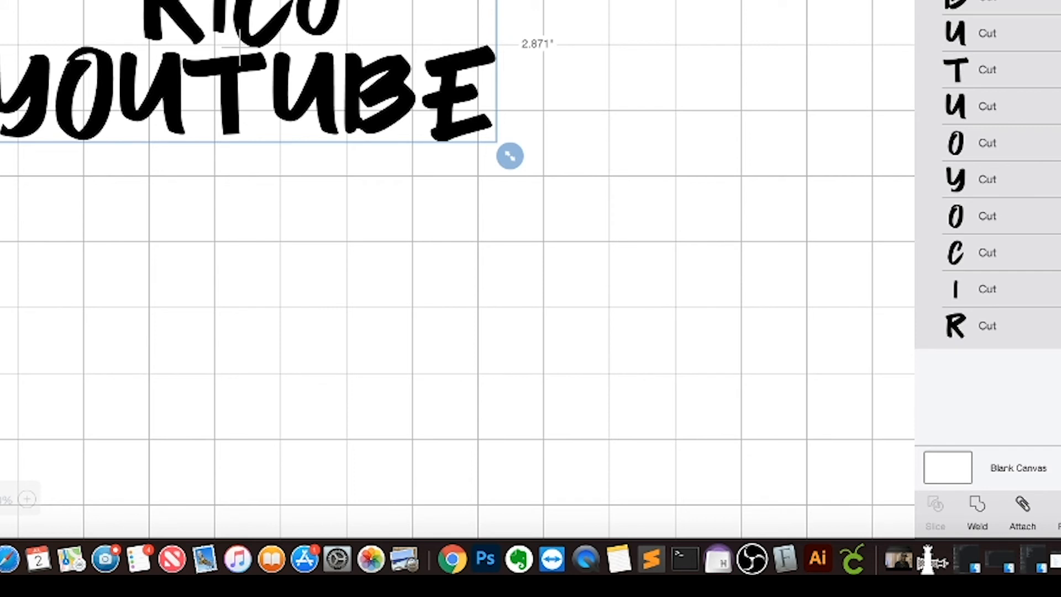
pyautogui.click(460, 94)
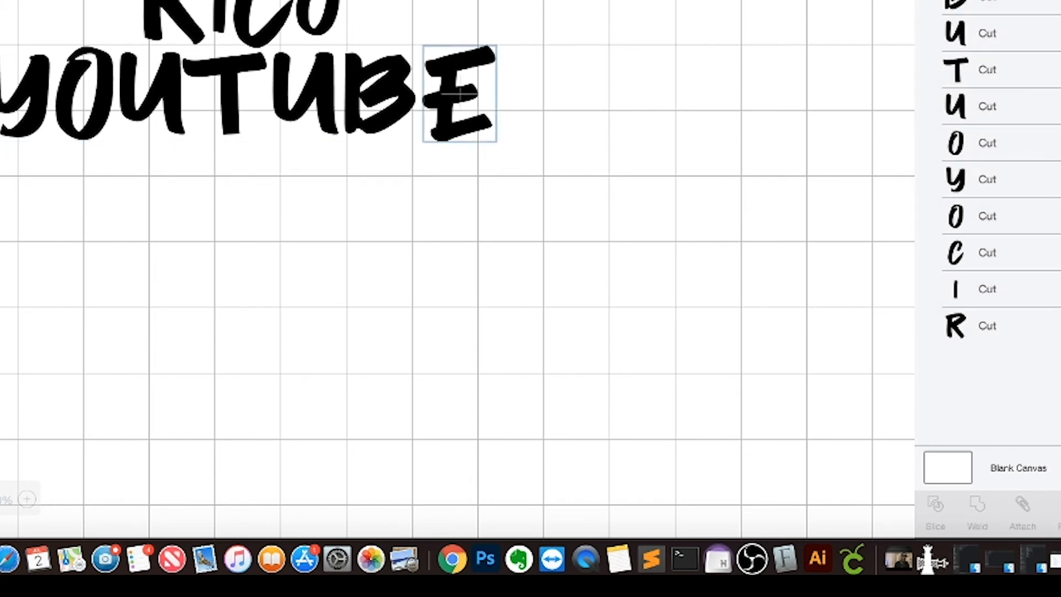
pyautogui.press('Delete')
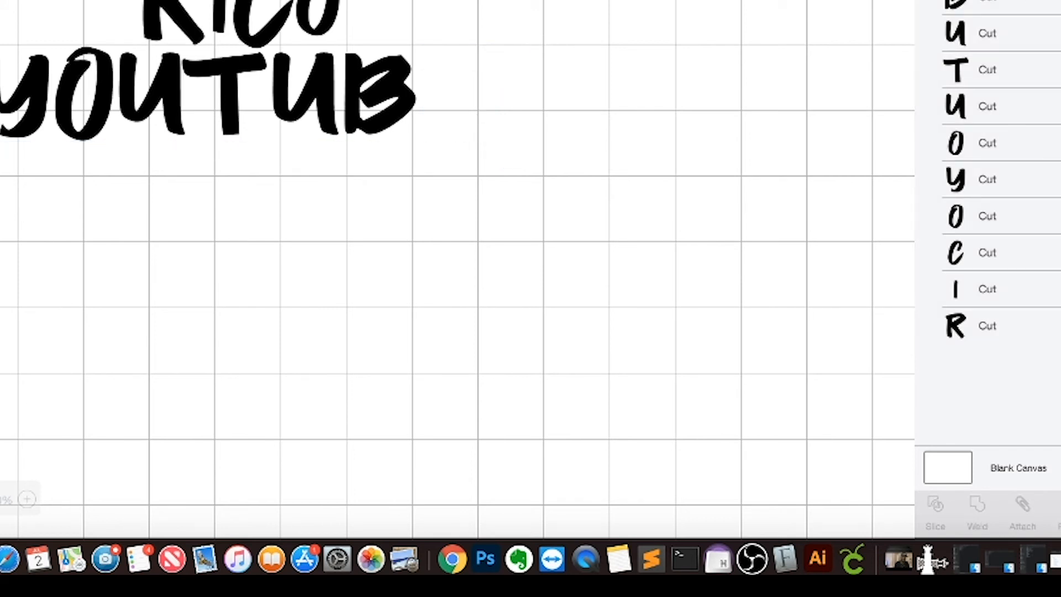
pyautogui.press('super+z')
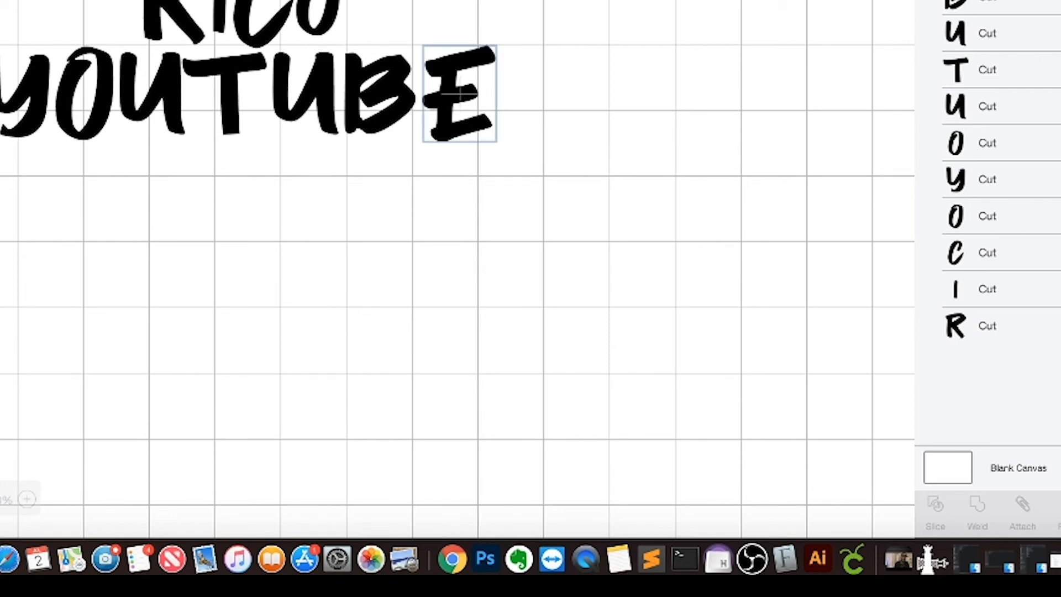
pyautogui.click(380, 94)
pyautogui.press('Delete')
pyautogui.press('super+z')
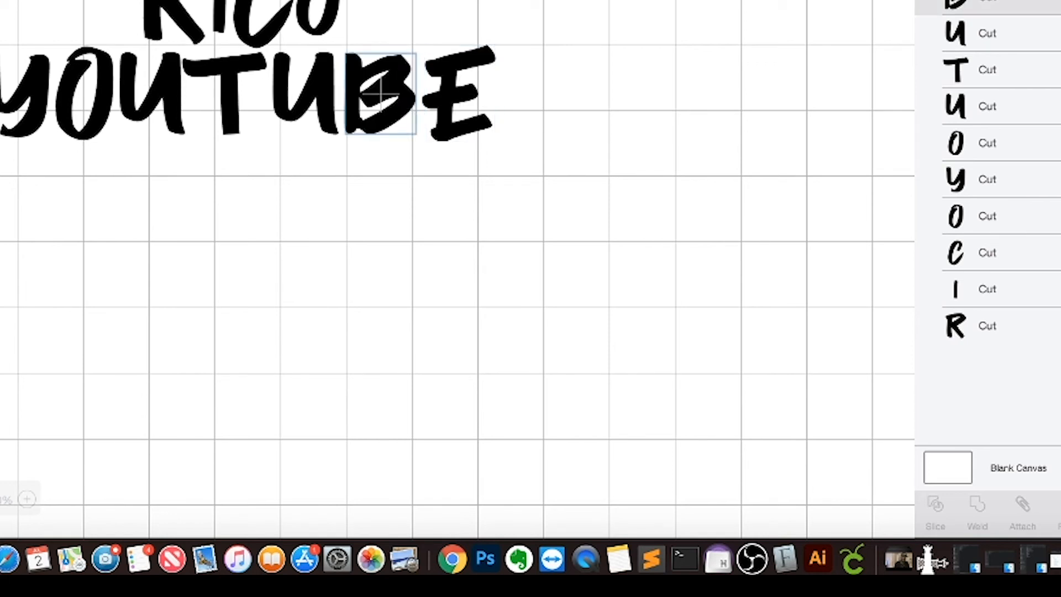
# Select all the lettering and toggle grouping, leaving the letters grouped together
pyautogui.press('super+a')
pyautogui.press('super+shift+g')
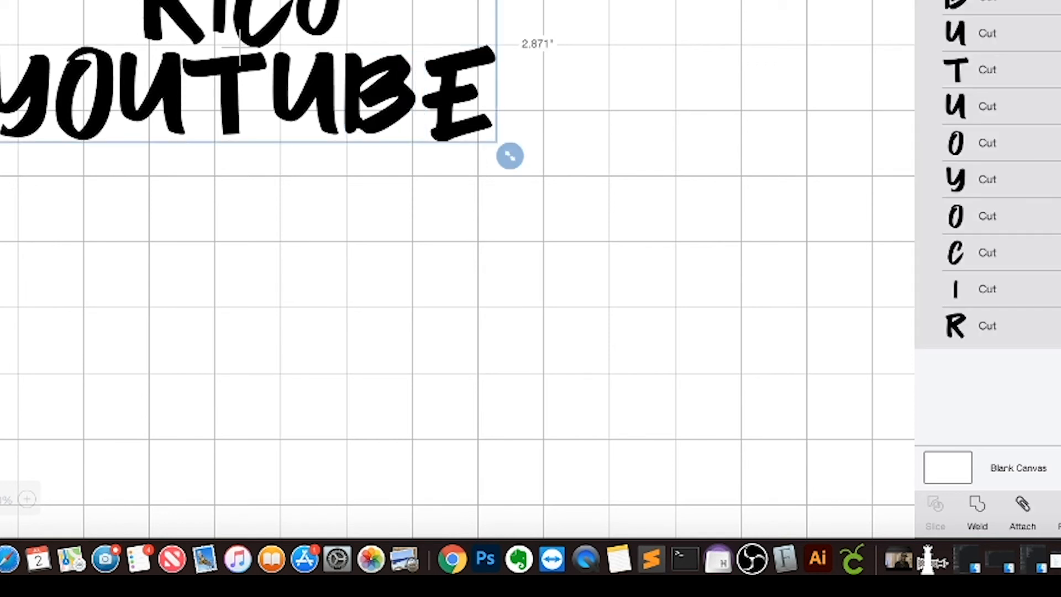
pyautogui.press('super+g')
pyautogui.press('super+shift+g')
pyautogui.press('super+g')
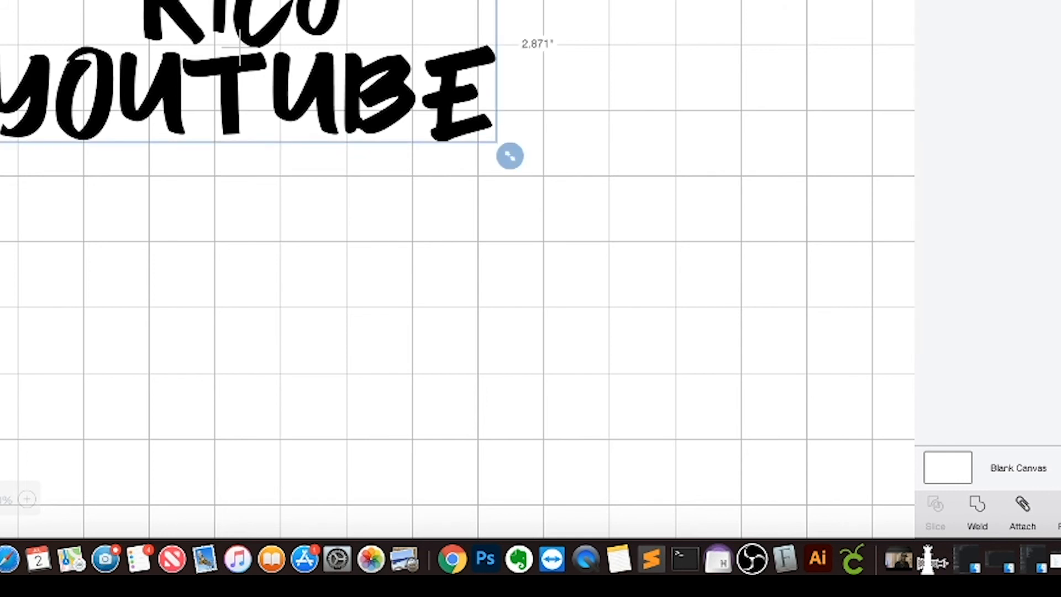
pyautogui.press('super+shift+g')
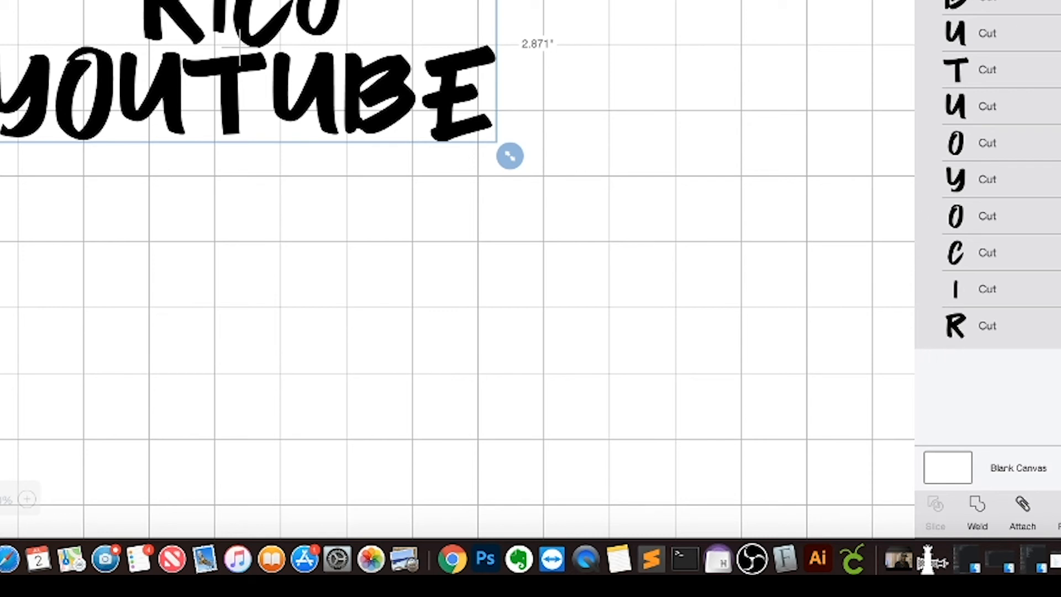
pyautogui.press('super+z')
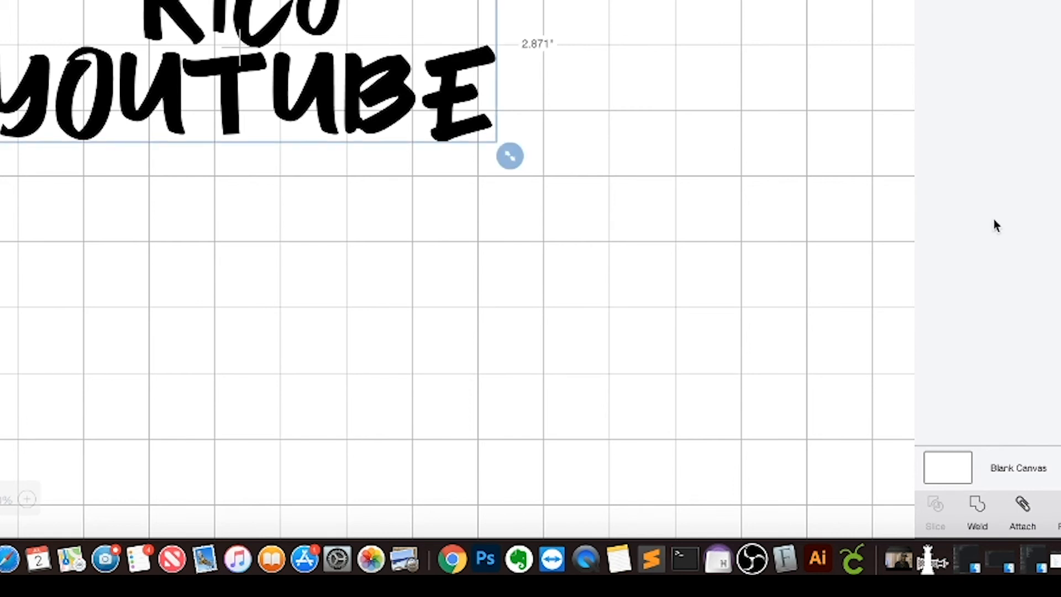
# Attach all letters into one piece and shrink the lettering to about 1.57 inches
pyautogui.click(982, 510)
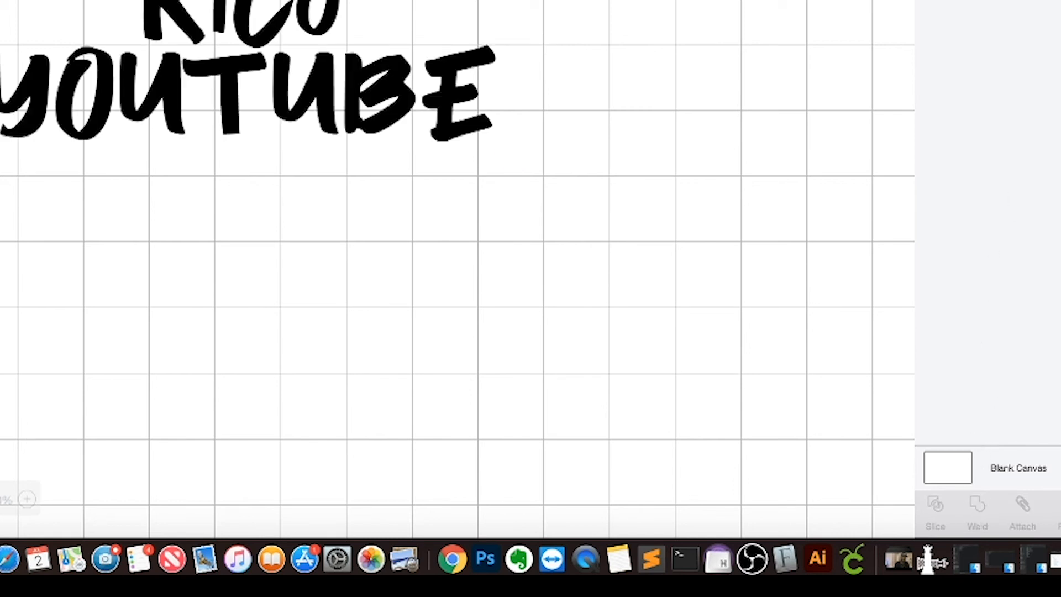
pyautogui.click(424, 111)
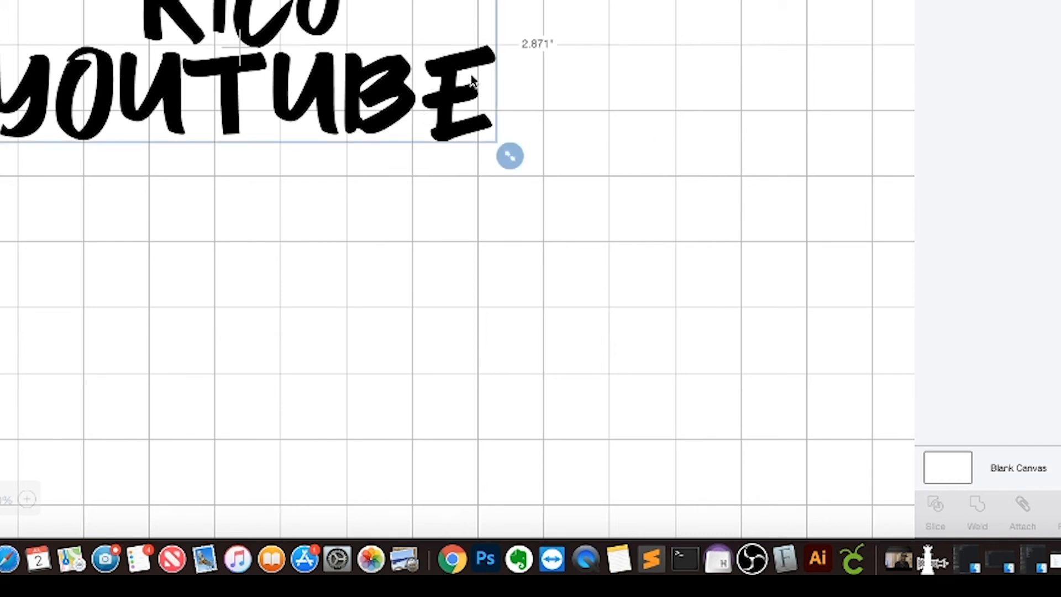
pyautogui.moveTo(515, 157); pyautogui.dragTo(300, 65)
pyautogui.moveTo(158, 36); pyautogui.dragTo(202, 58)
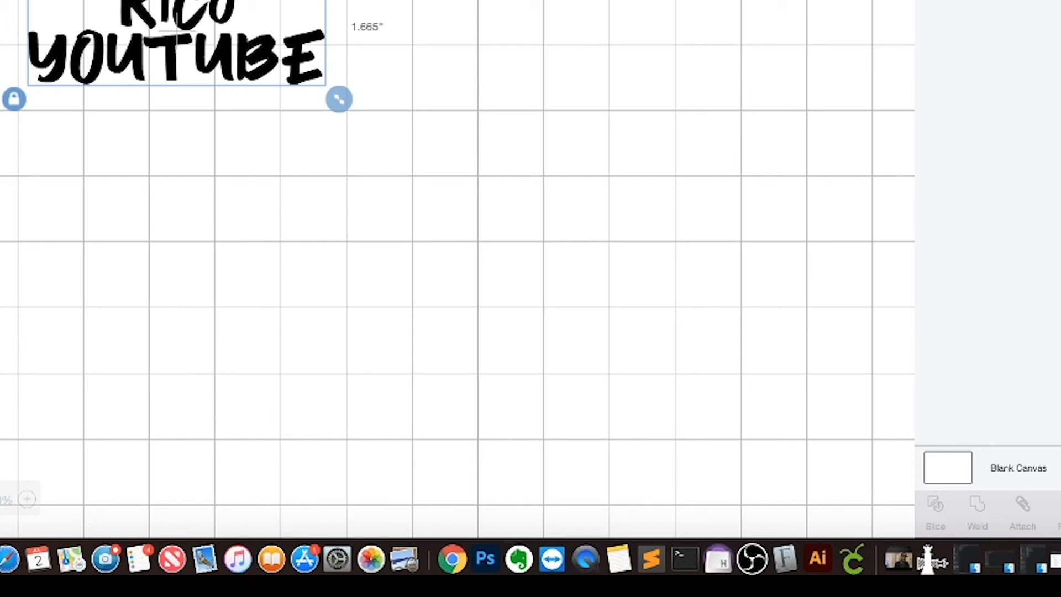
# Enlarge the lettering to 1.84 inches, move it up-left, and continue past the mat preview
pyautogui.moveTo(339, 99); pyautogui.dragTo(371, 110)
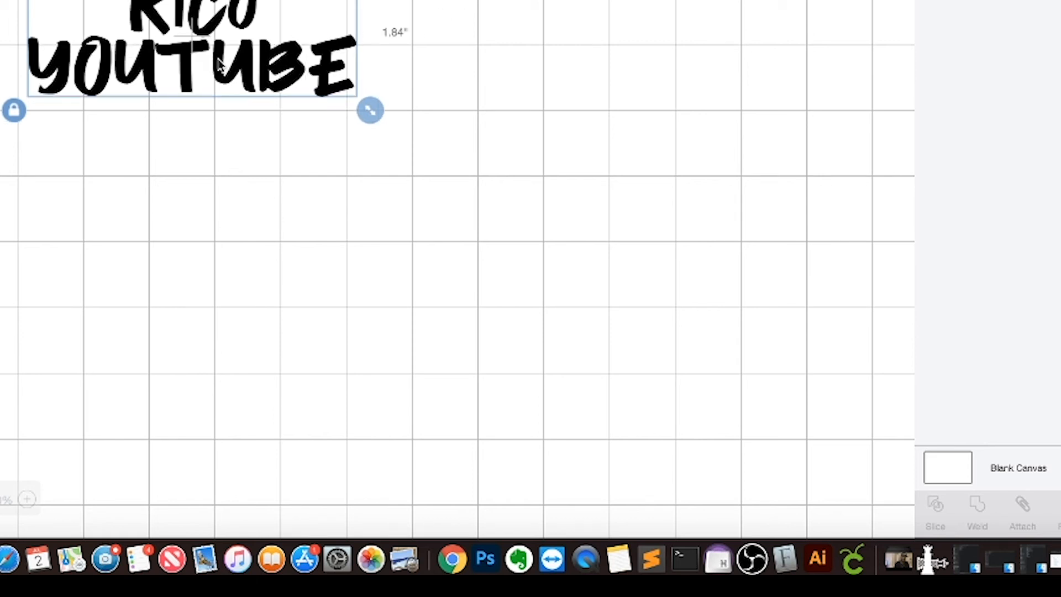
pyautogui.moveTo(214, 58); pyautogui.dragTo(174, 37)
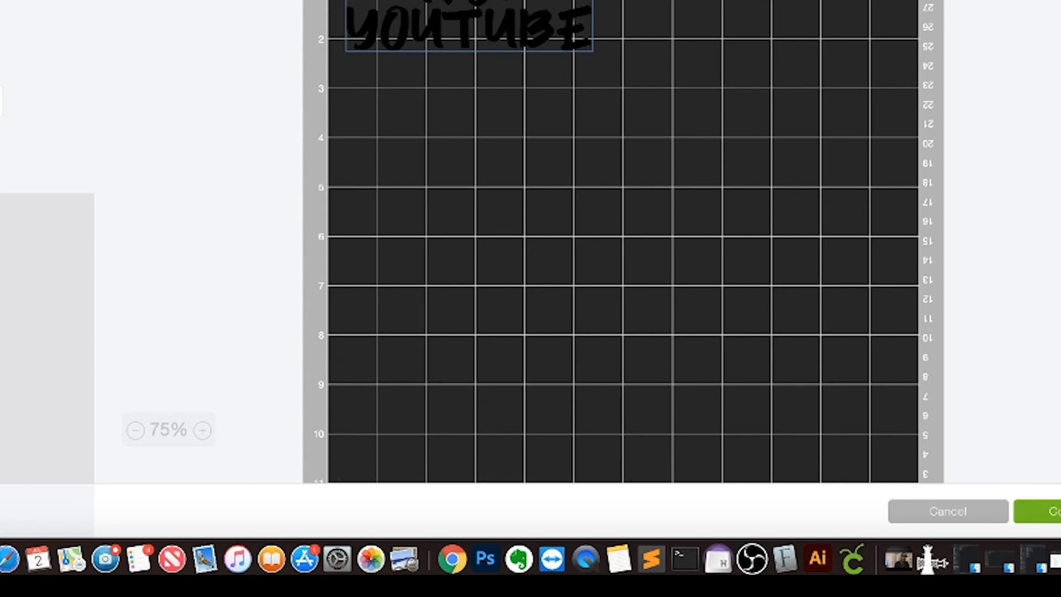
pyautogui.click(1055, 511)
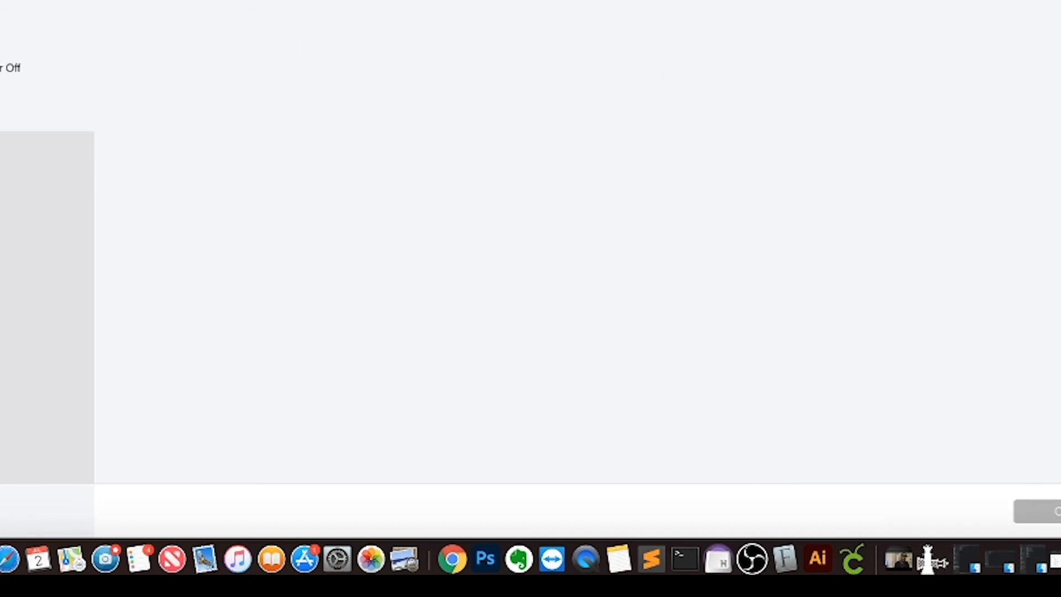